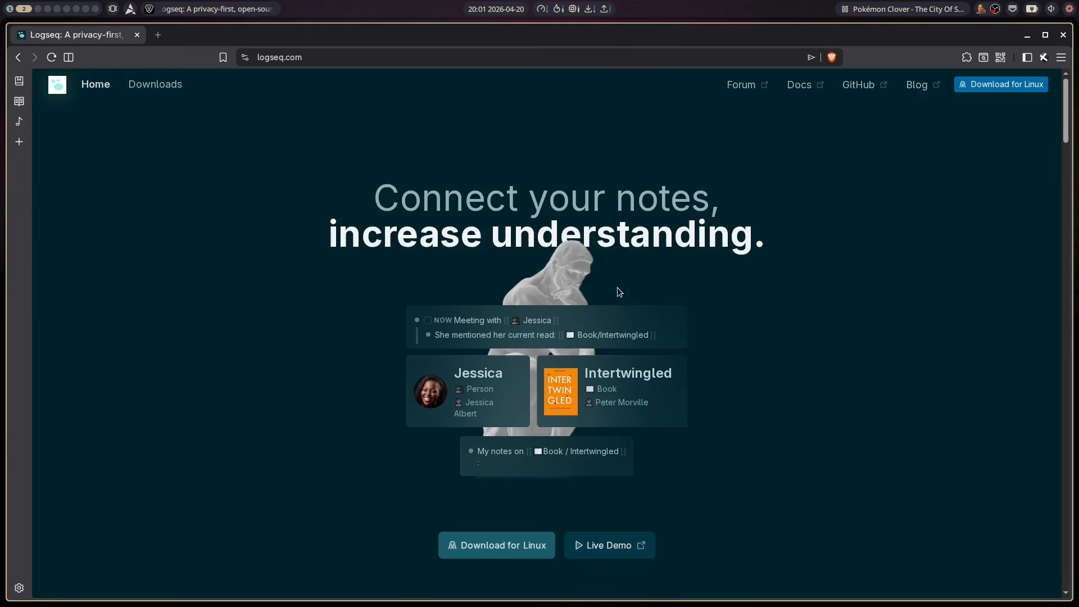
Look through the Logseq homepage's feature overview, including task management, PDF annotations, flashcards, whiteboards and the workflow sections.
scroll(614, 311, "down", 9)
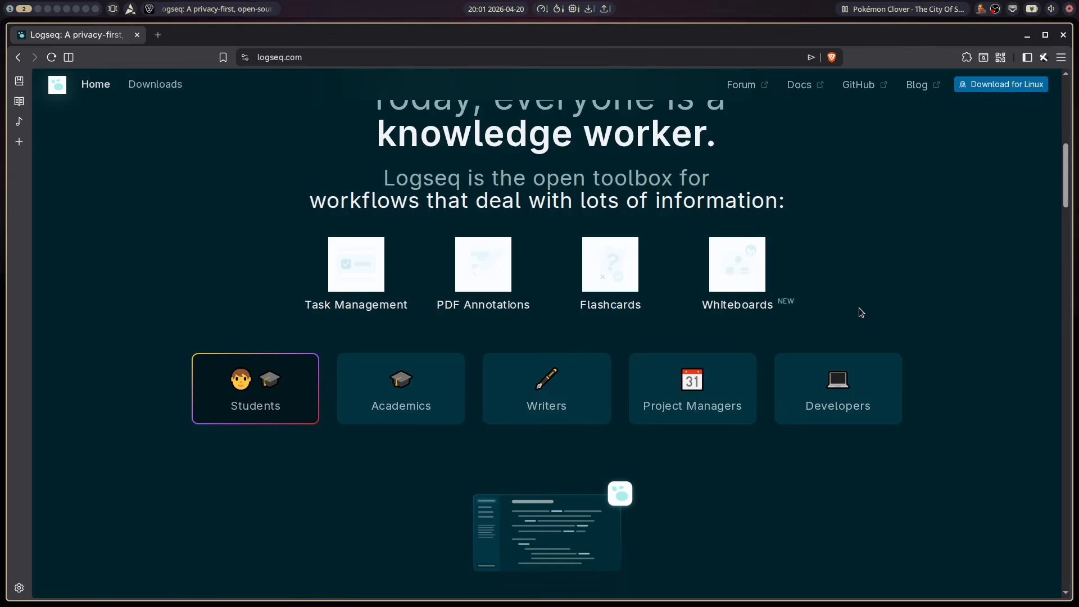
scroll(862, 253, "down", 2)
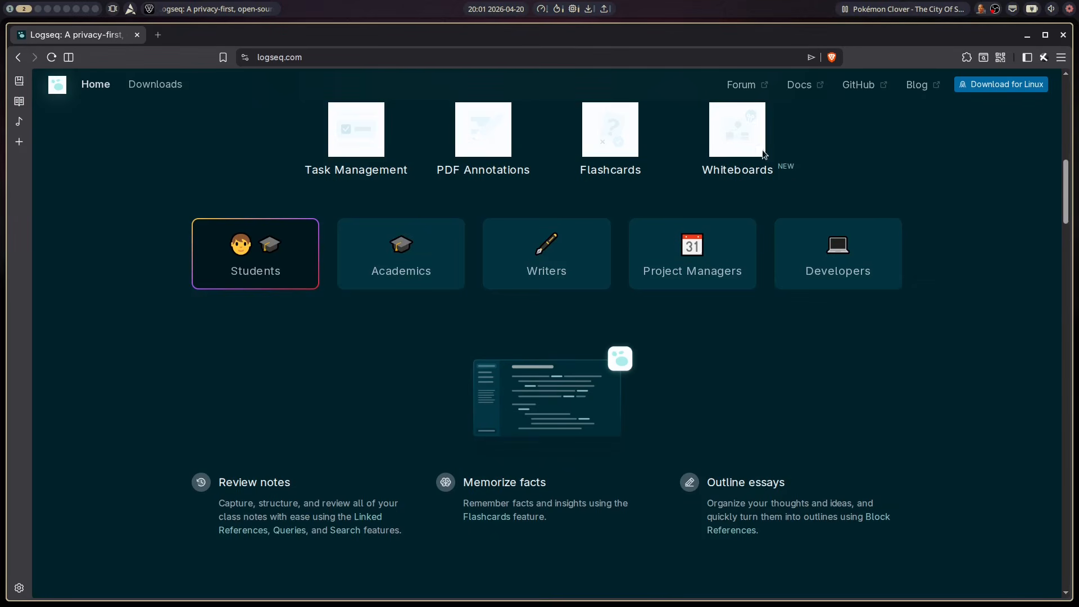
left_click_drag(785, 182, 272, 139)
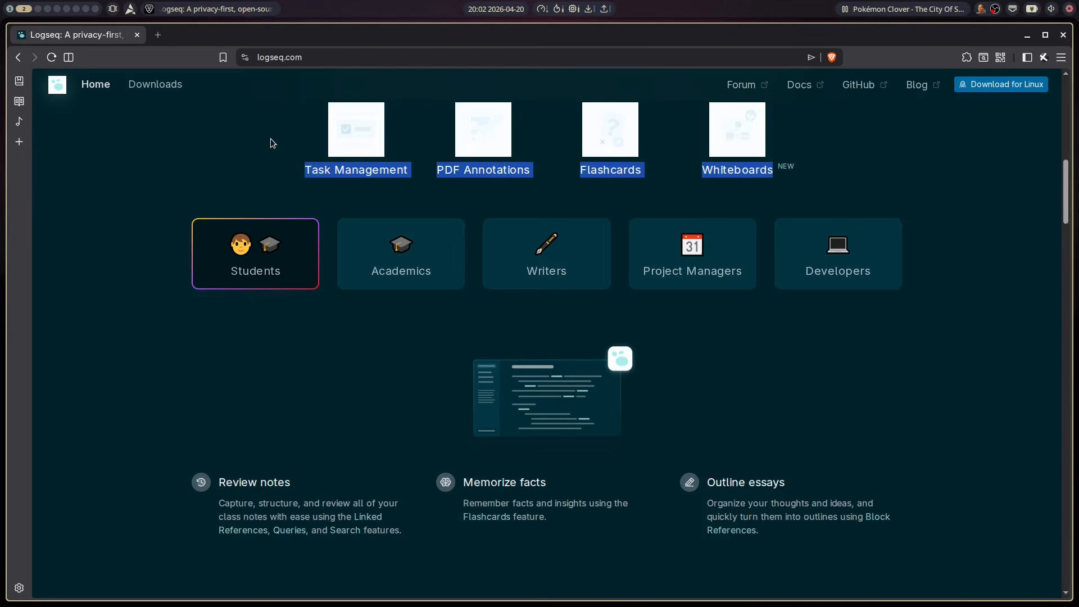
left_click(437, 217)
scroll(726, 272, "down", 3)
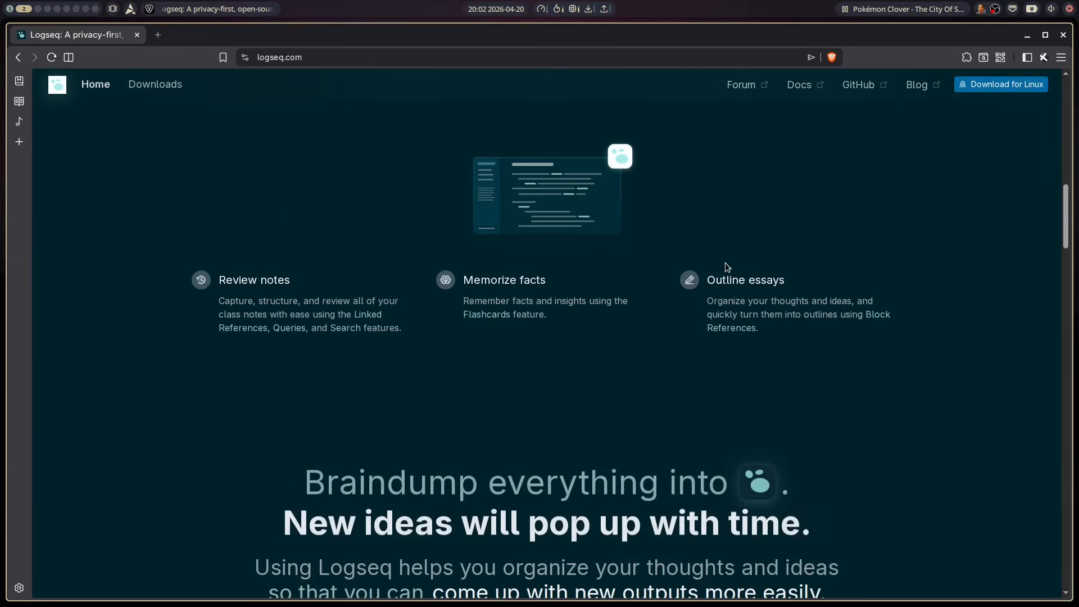
scroll(724, 257, "down", 4)
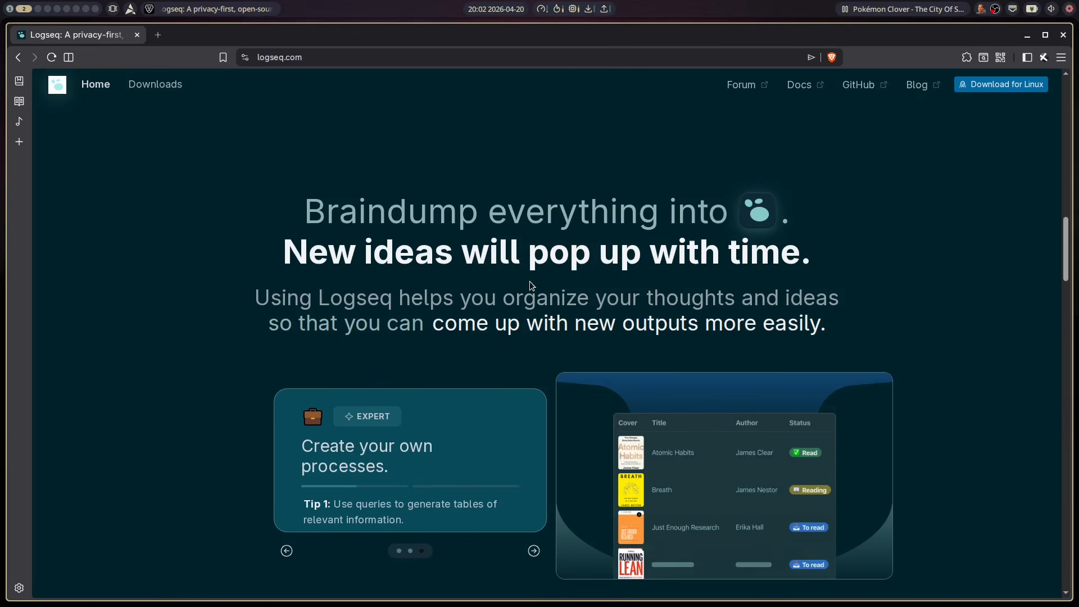
scroll(676, 252, "up", 5)
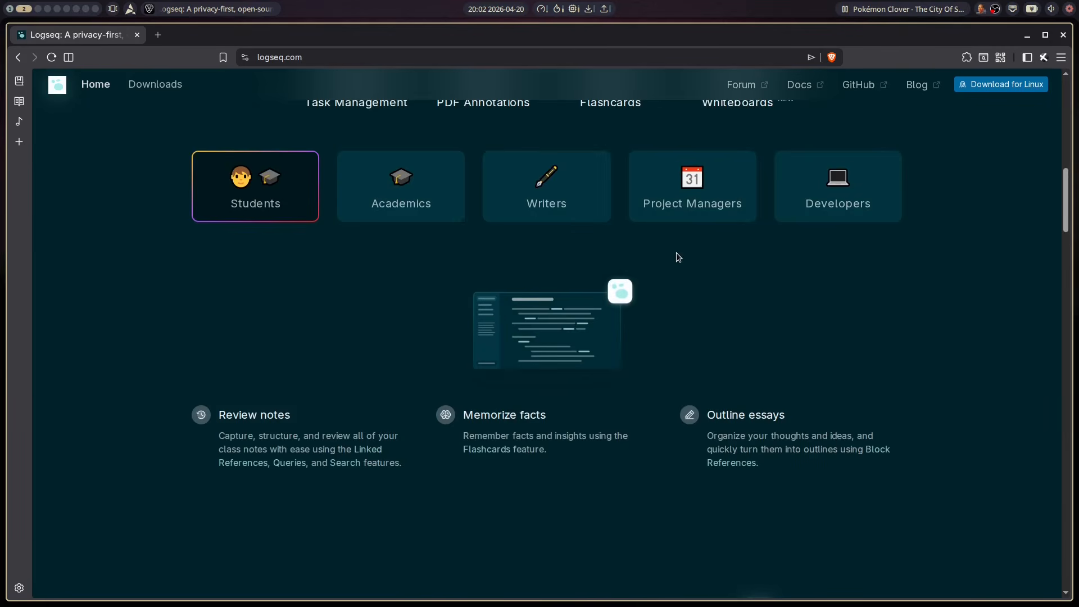
Switch to the terminal file manager on another workspace and open the Logseq folder inside Documents.
key("super+3")
key("super+e")
key("Down")
key("Down")
key("Down")
key("Down")
key("Down")
key("Down")
key("Down")
key("Down")
key("Down")
key("Down")
key("Up")
key("Right")
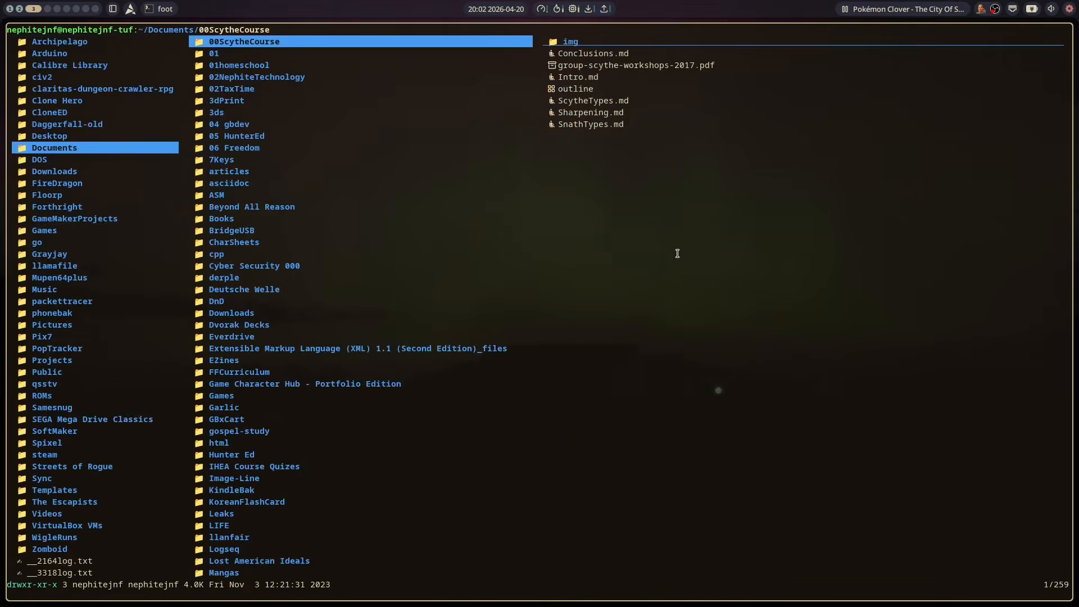
type("zlog")
key("Return")
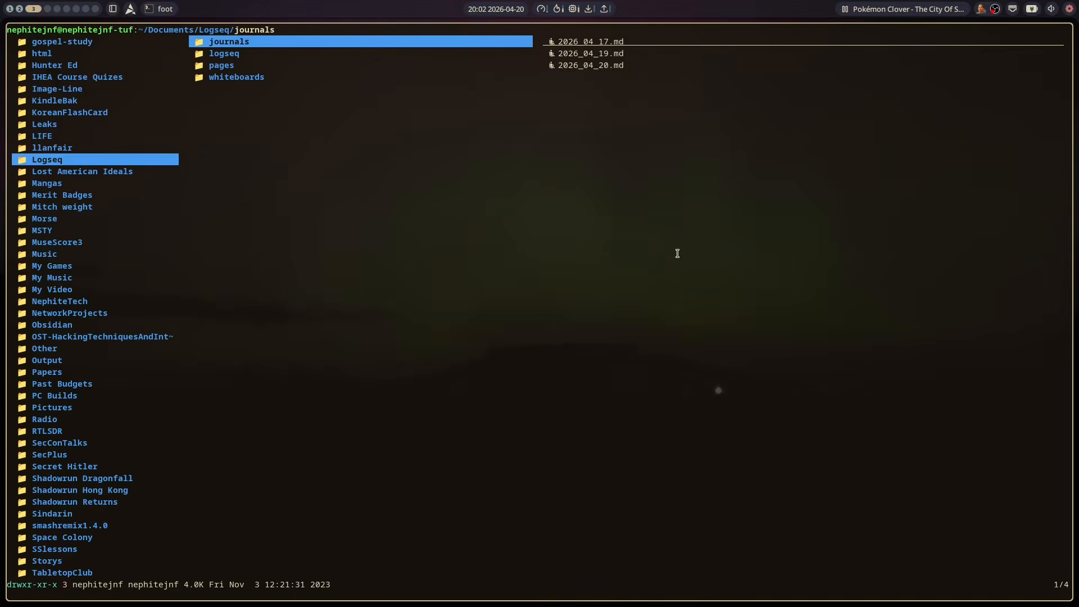
Preview and compare the daily Markdown notes in the journals folder, from 2026_04_17.md to 2026_04_20.md.
key("Right")
key("Down")
key("Down")
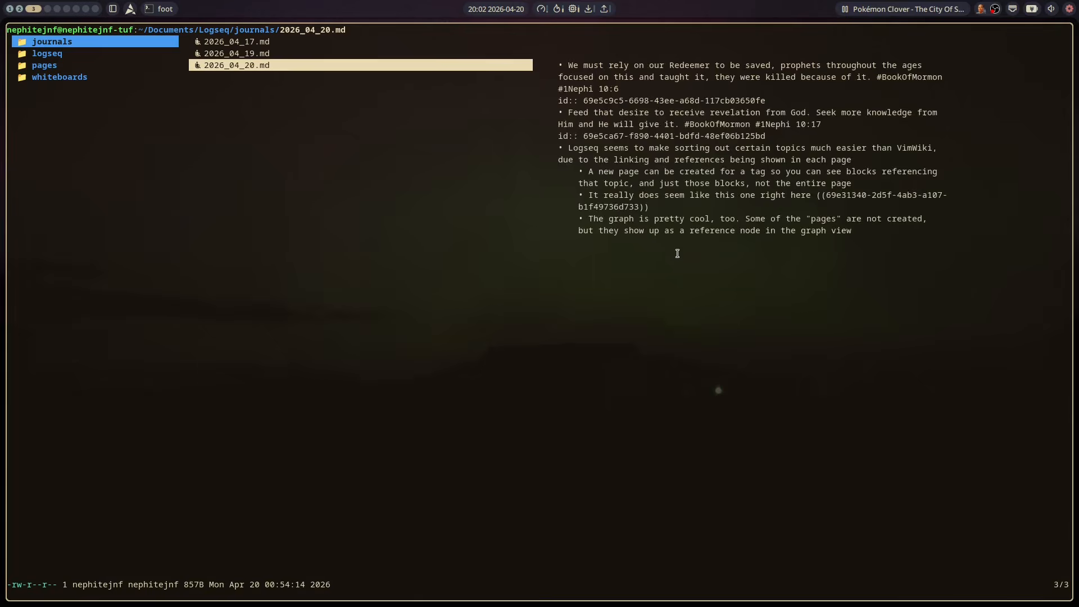
key("Up")
key("Up")
key("Down")
key("Down")
key("Up")
key("Up")
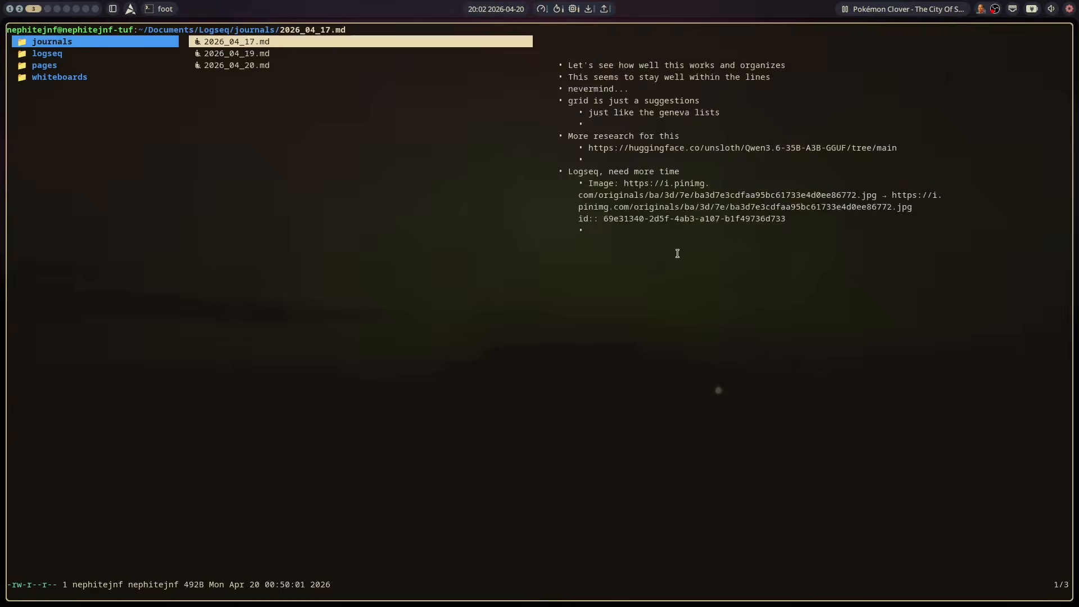
key("Left")
key("Right")
key("Down")
key("Down")
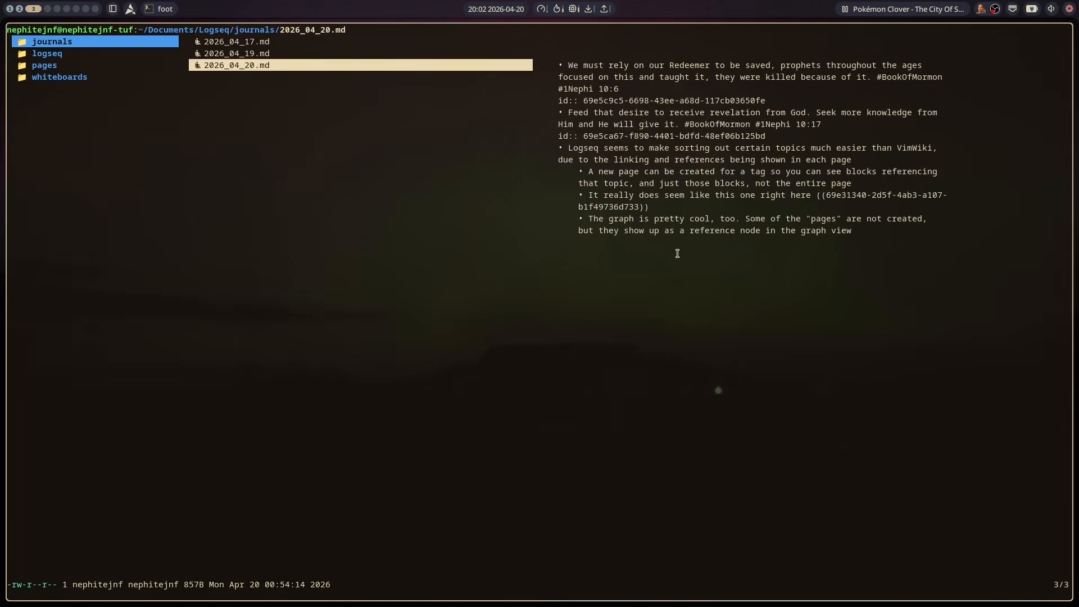
key("Up")
key("Down")
key("Up")
key("Up")
key("Down")
key("Down")
key("Up")
key("Up")
key("Down")
key("Down")
key("Up")
key("Up")
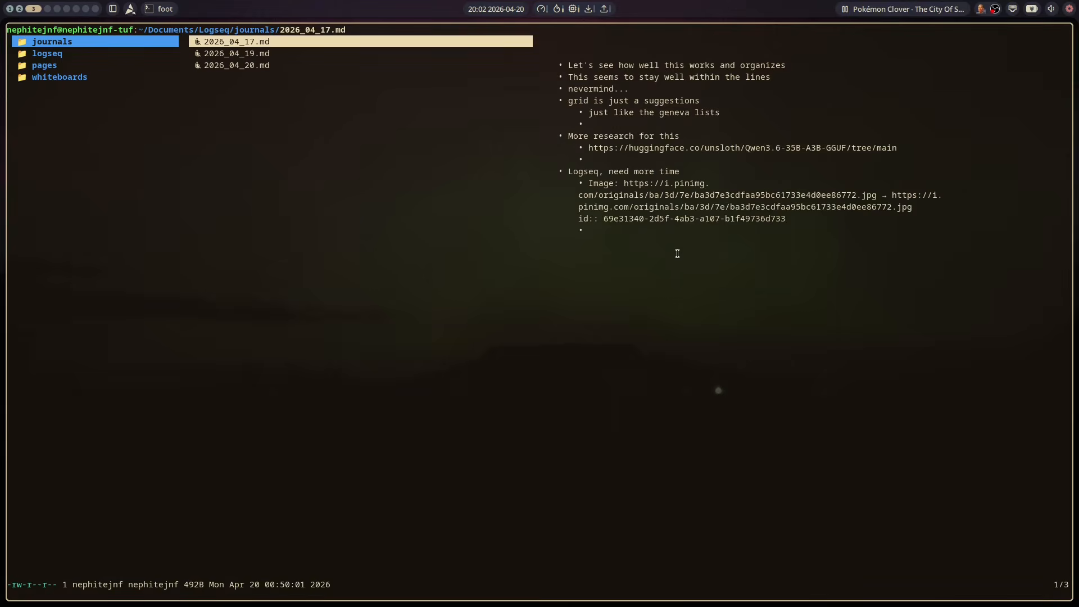
Preview the Markdown files Biz Plans.md, BookOfMormon.md and contents.md in the Logseq pages folder.
key("Left")
key("Down")
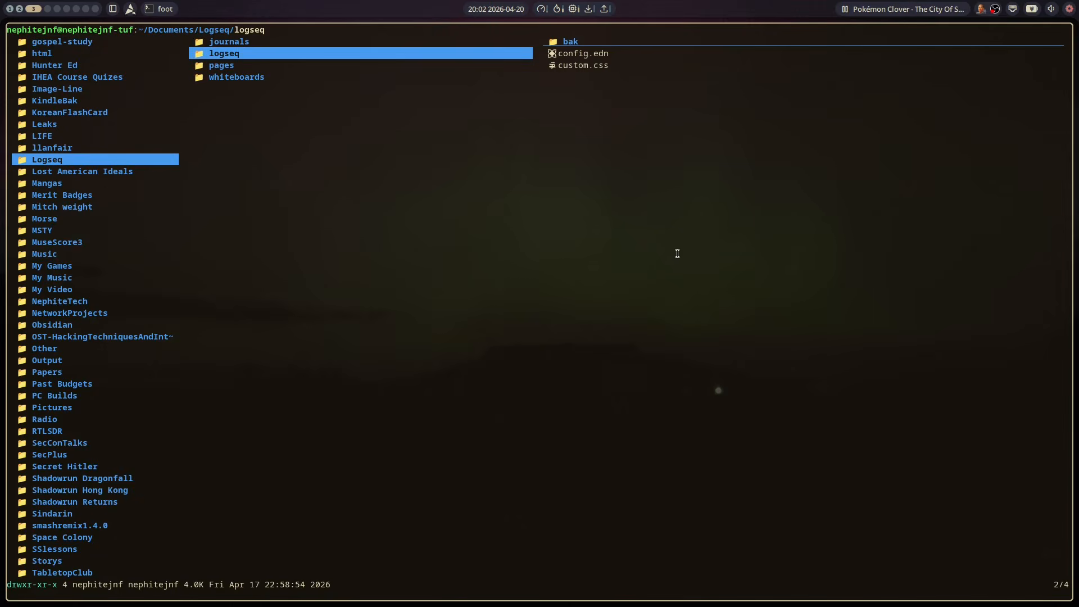
key("Down")
key("Right")
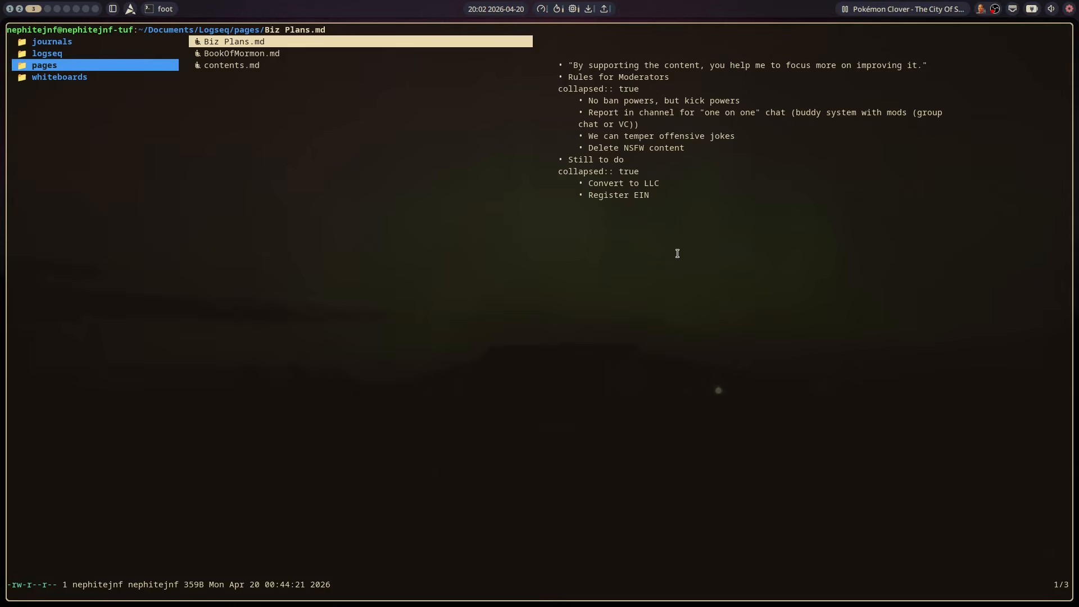
key("Down")
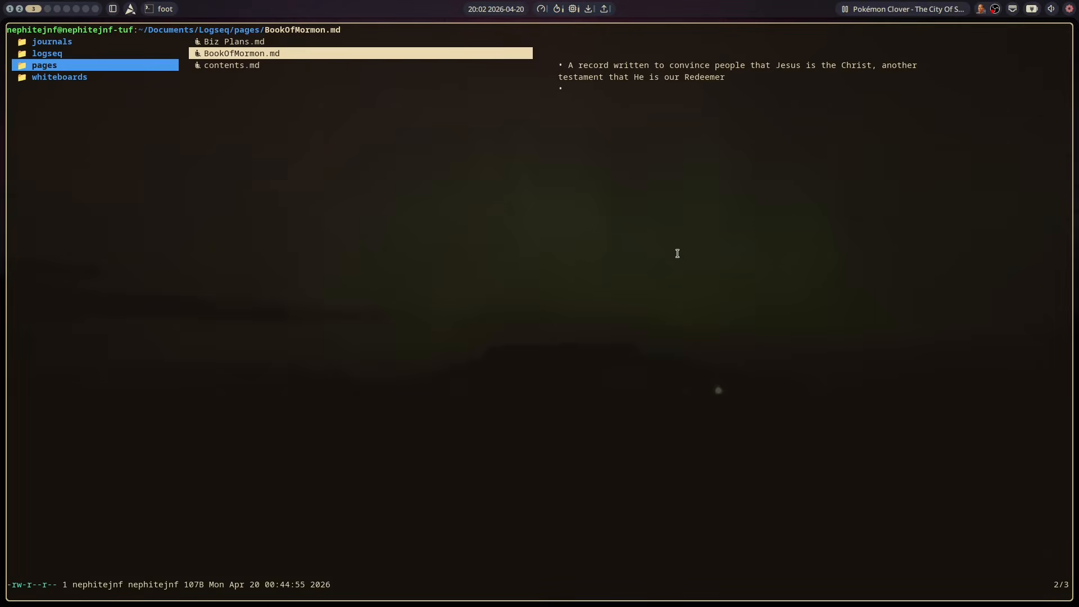
key("Down")
key("Up")
key("Down")
key("Up")
Preview Block Presentation.edn and diagramo.edn in the whiteboards folder, then go back to the journals folder entry.
key("Left")
key("Down")
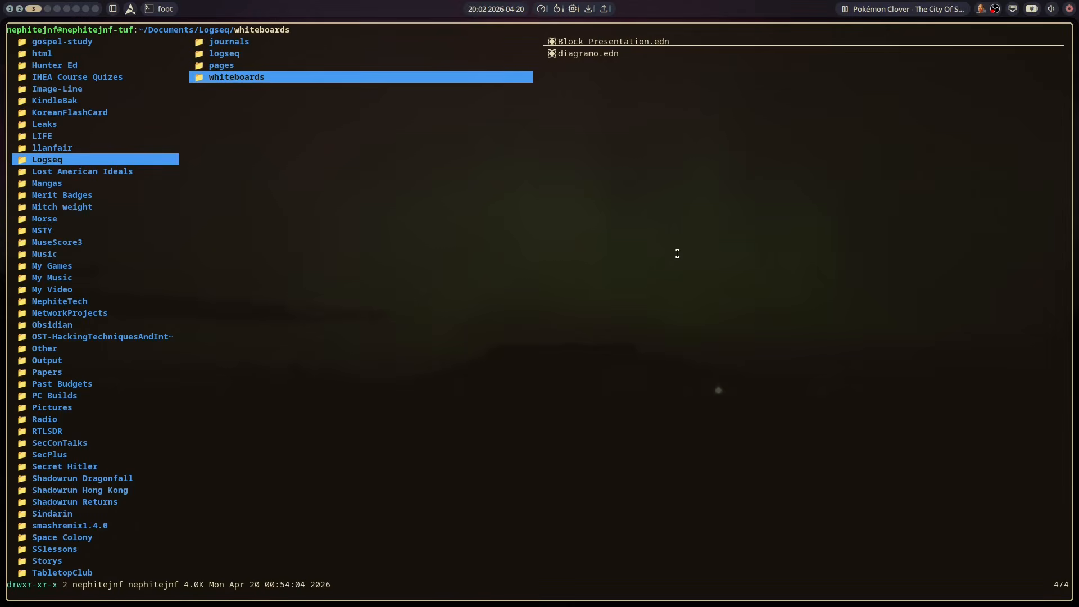
key("Right")
key("Down")
key("Up")
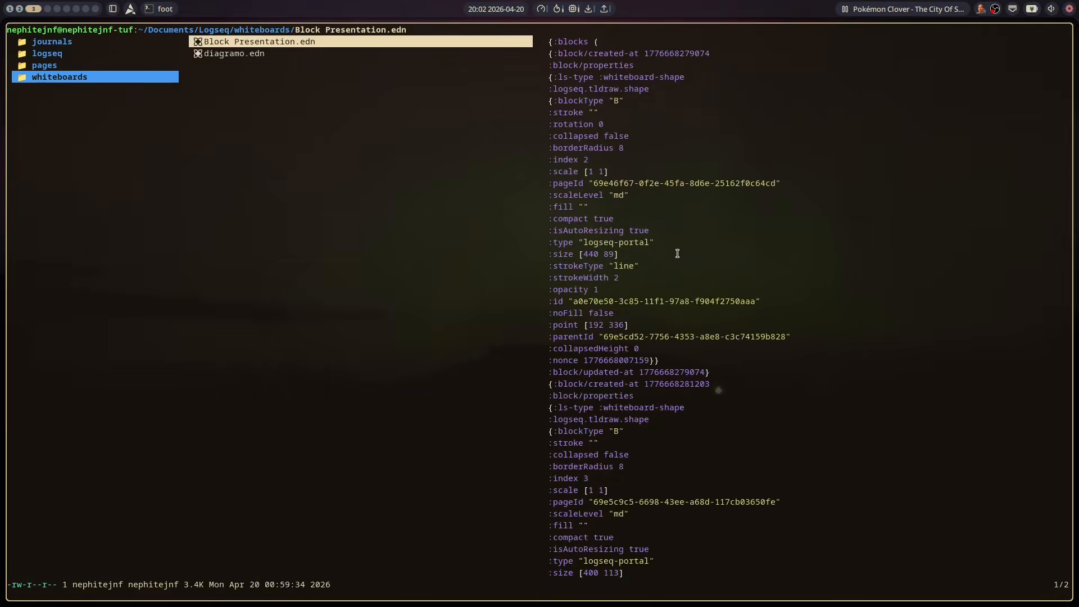
key("Left")
key("Up")
key("Up")
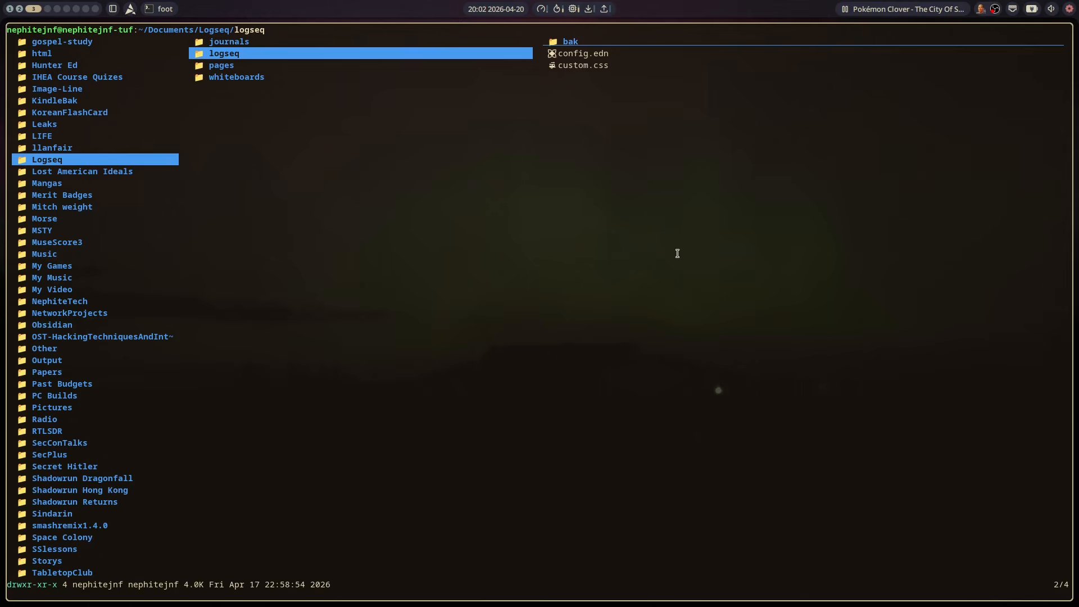
key("Up")
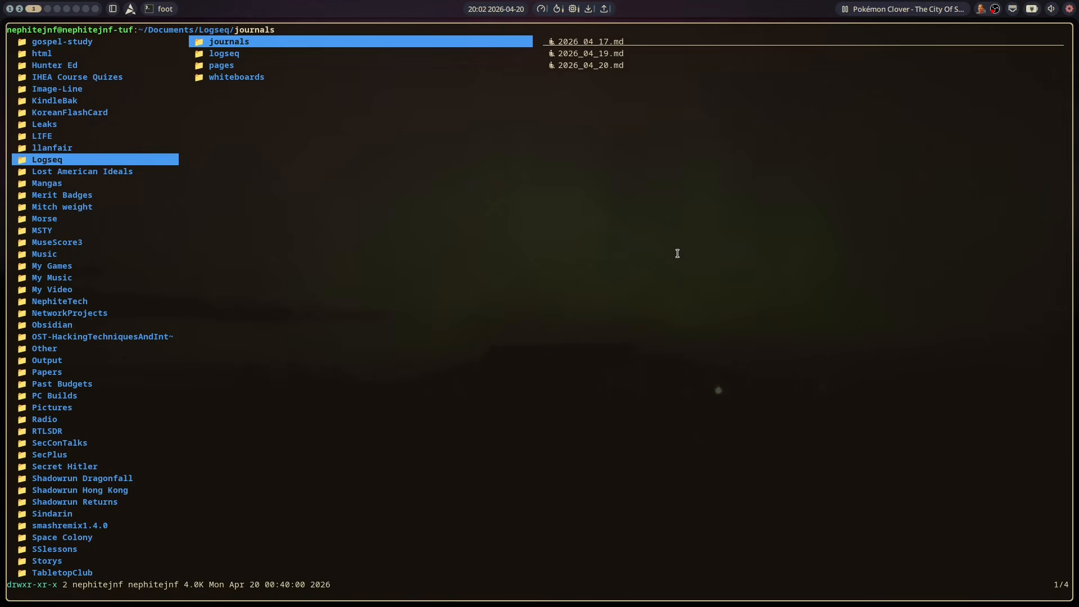
Return to the Logseq website in Brave and look through the community, privacy and user feedback sections.
key("super+2")
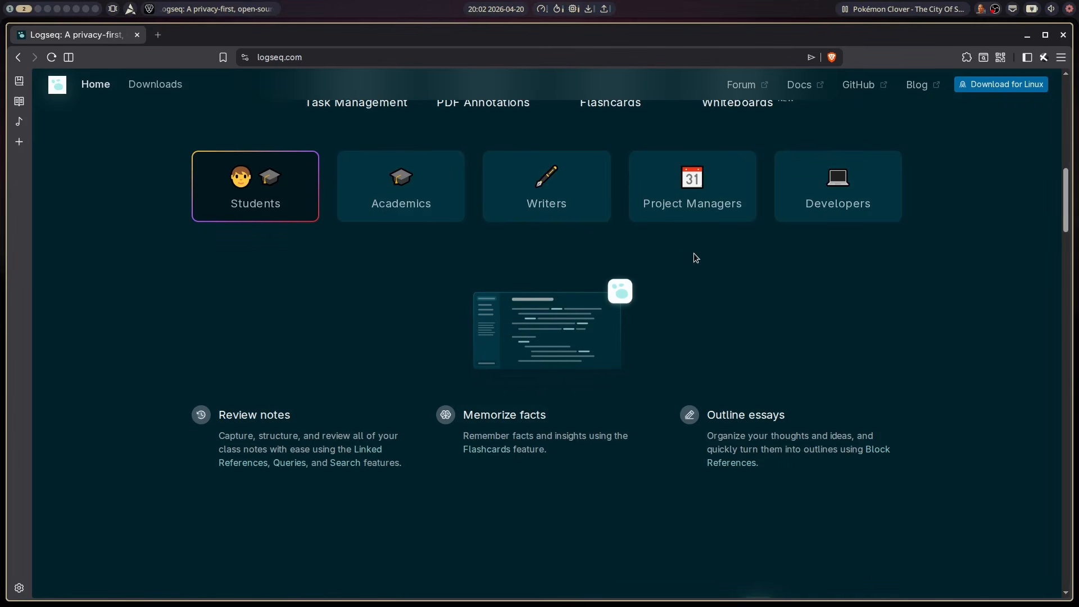
scroll(694, 253, "down", 10)
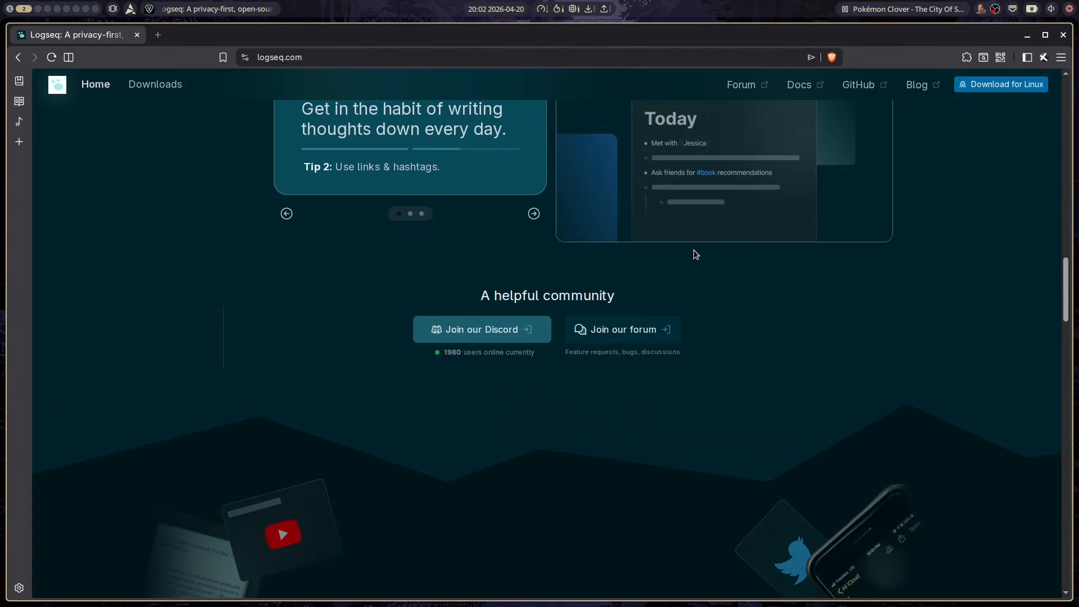
scroll(694, 252, "down", 4)
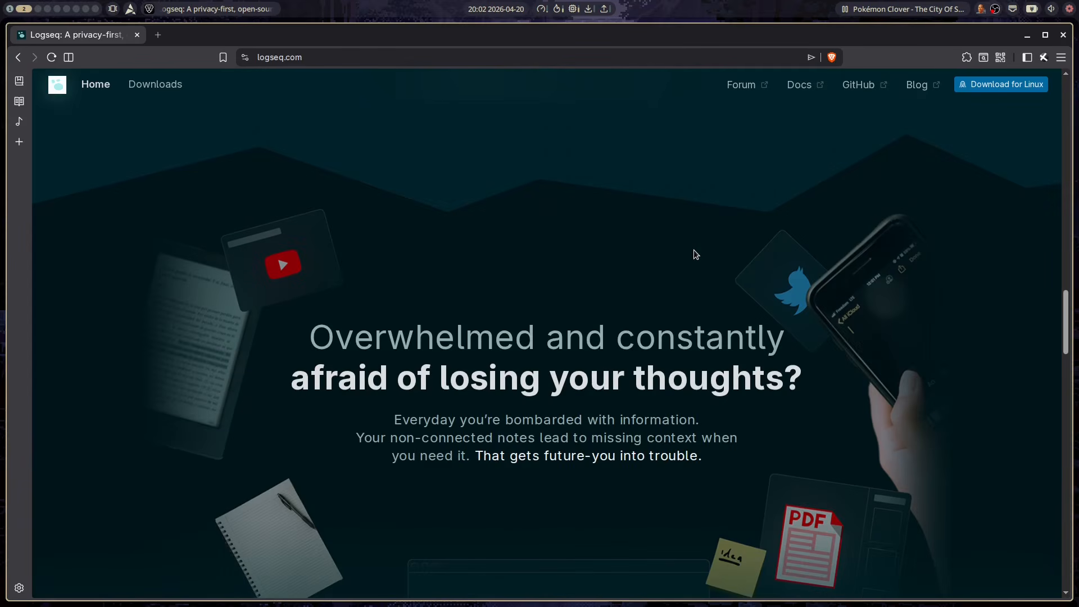
scroll(694, 252, "down", 5)
scroll(693, 250, "down", 8)
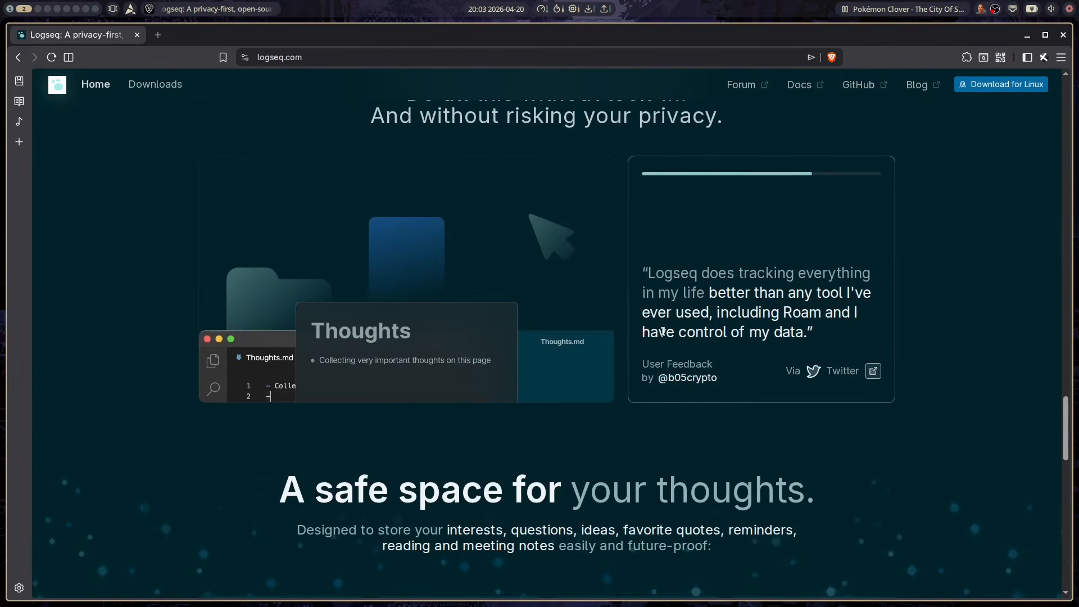
Search the web for obsidian in a new browser tab and open the official obsidian.md website.
left_click(158, 35)
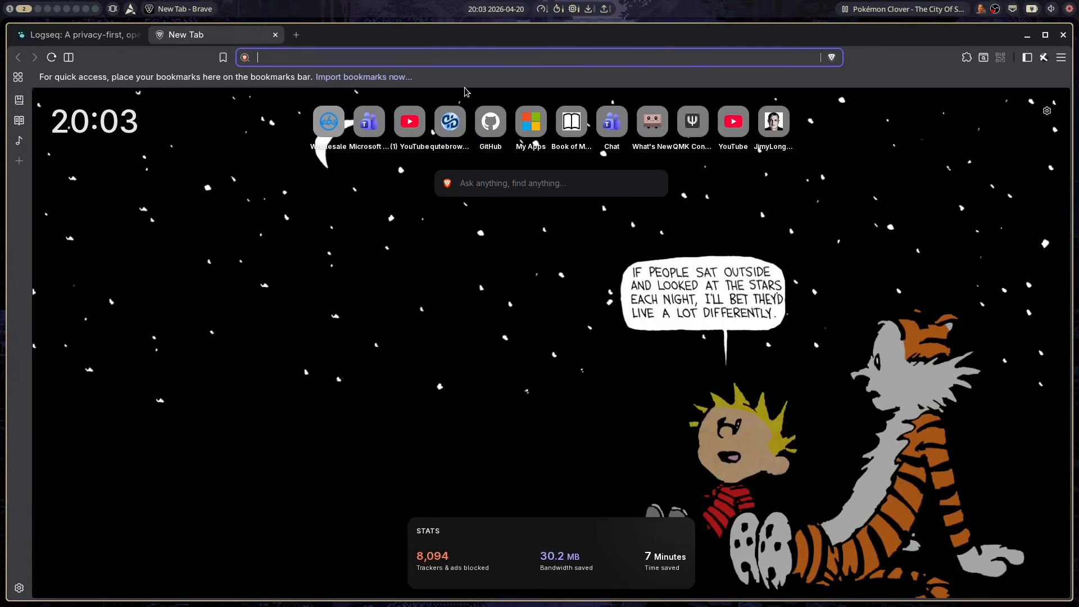
type("obsi")
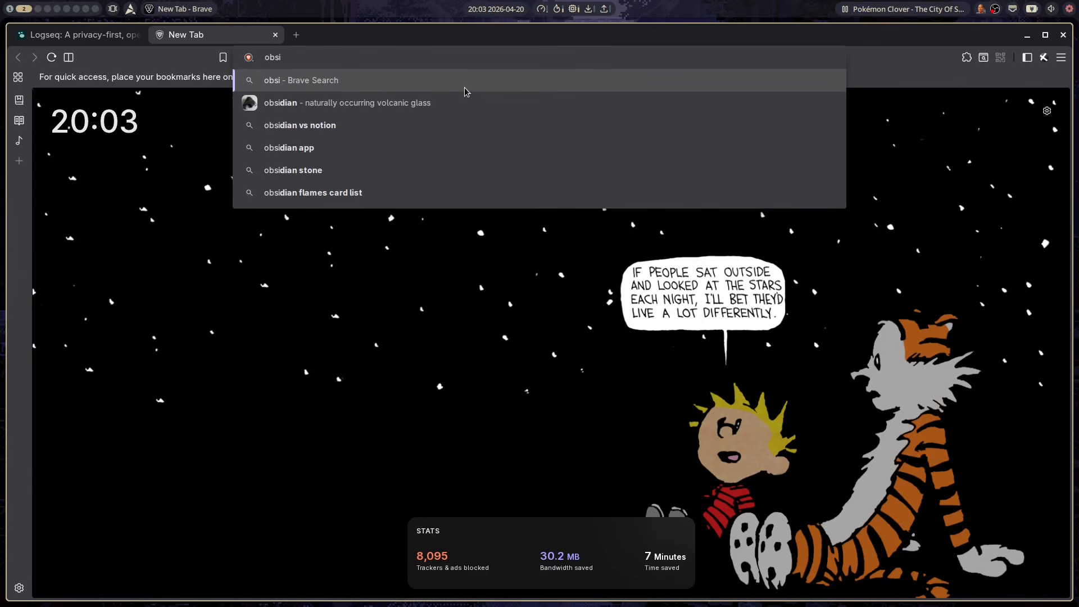
key("Down")
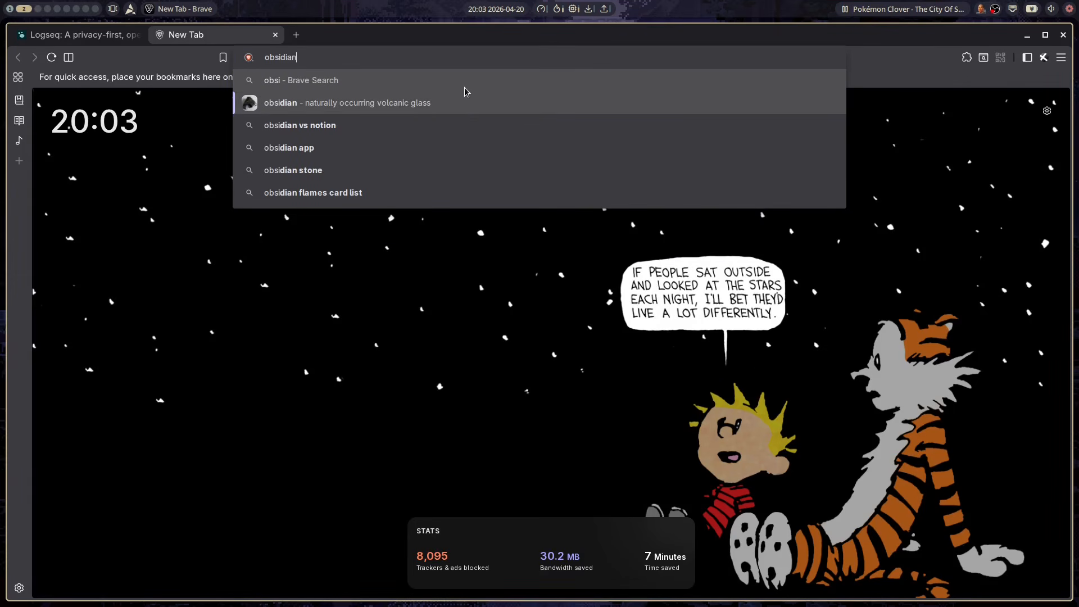
key("Up")
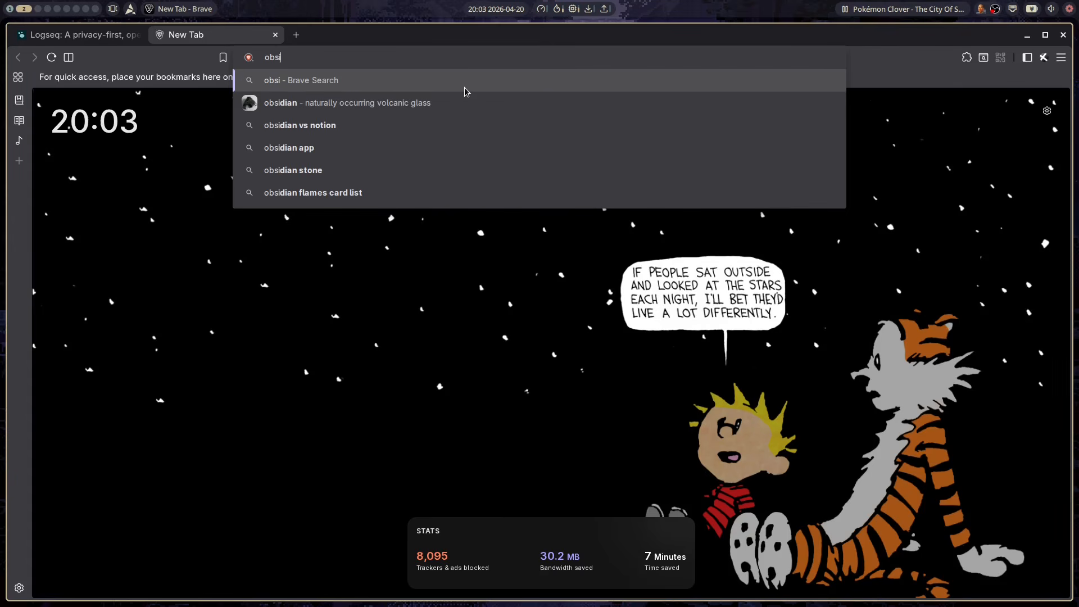
type("dian")
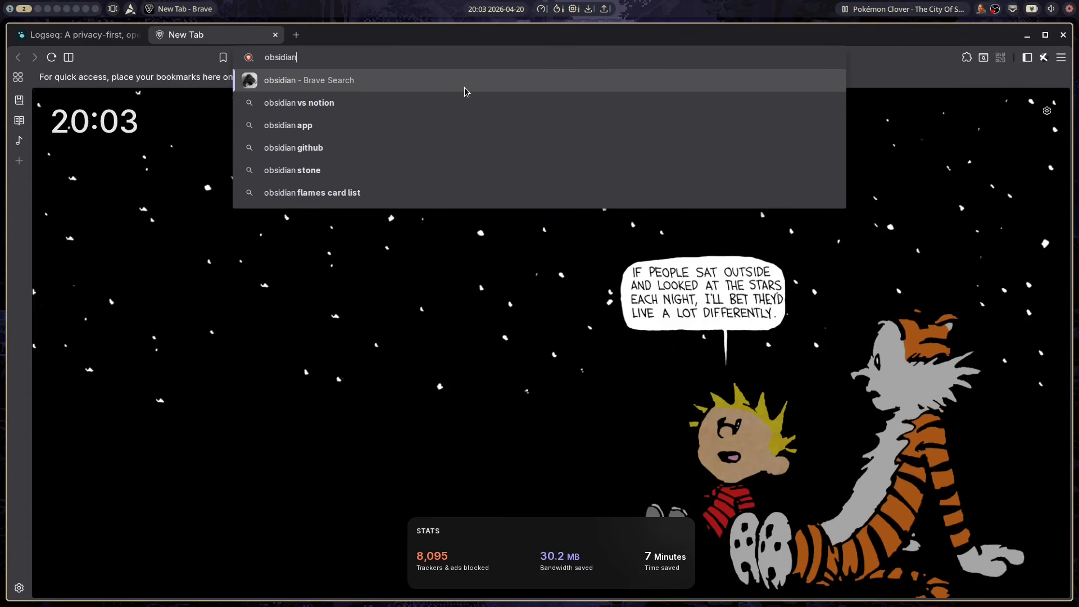
key("Return")
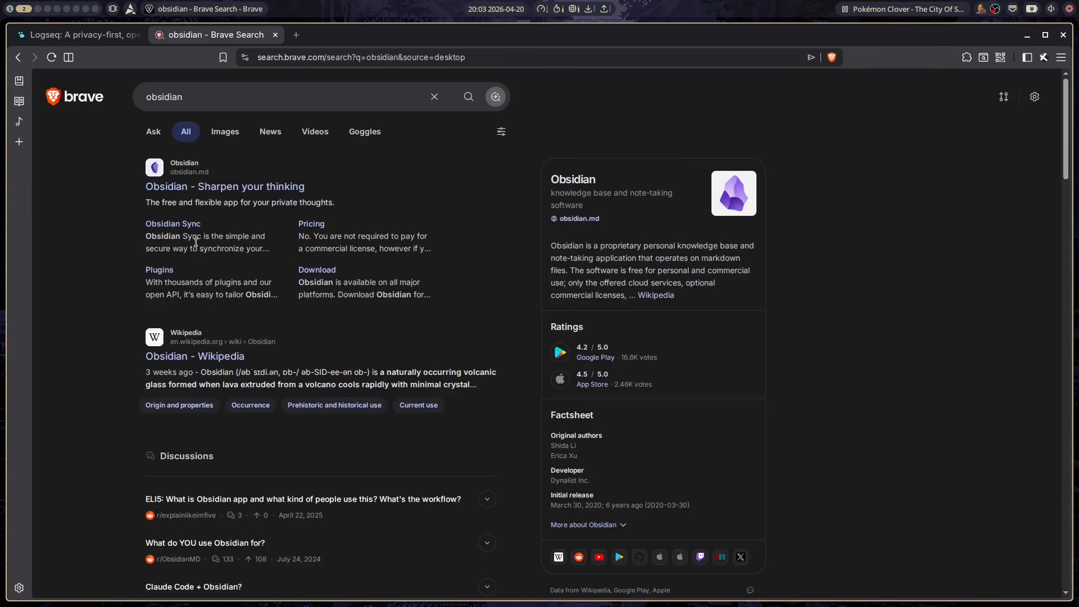
left_click(222, 193)
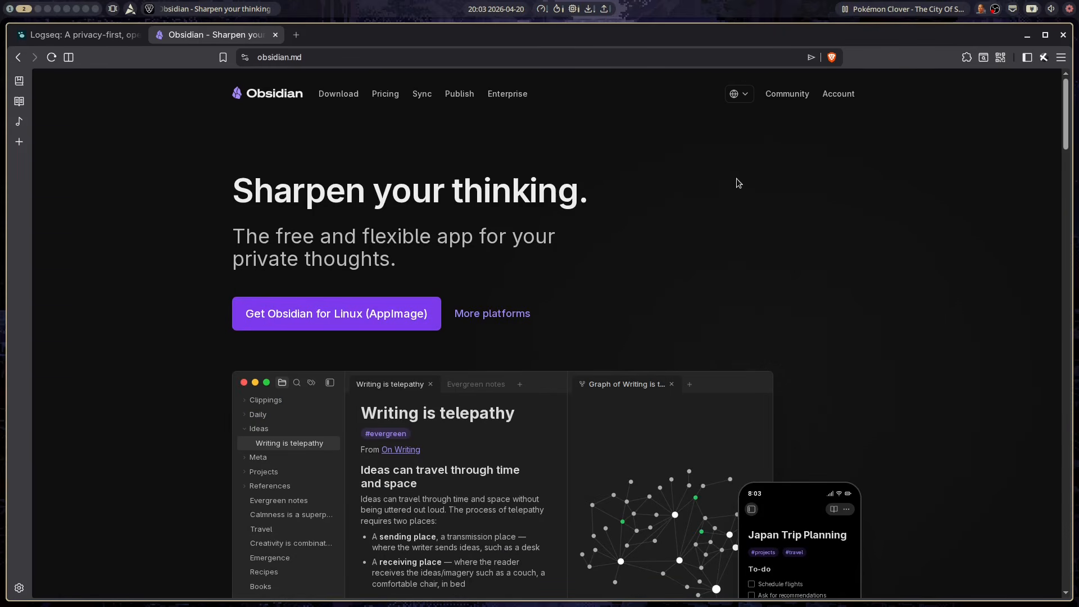
Follow the GitHub link in the Obsidian site's footer and open the obsidian-releases repository from the organization's repository list.
scroll(740, 235, "down", 20)
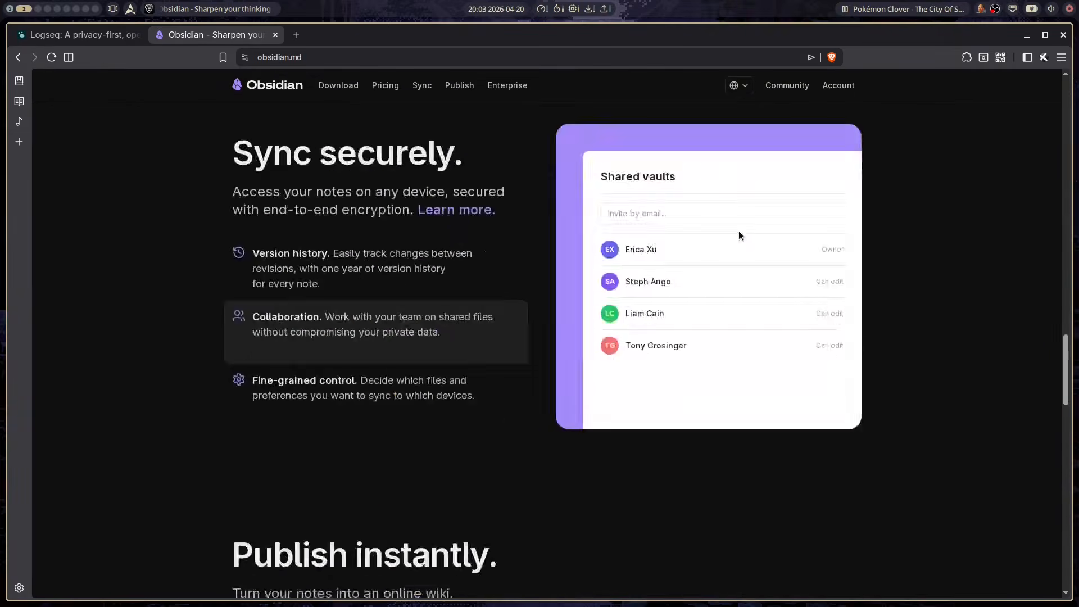
scroll(739, 231, "down", 8)
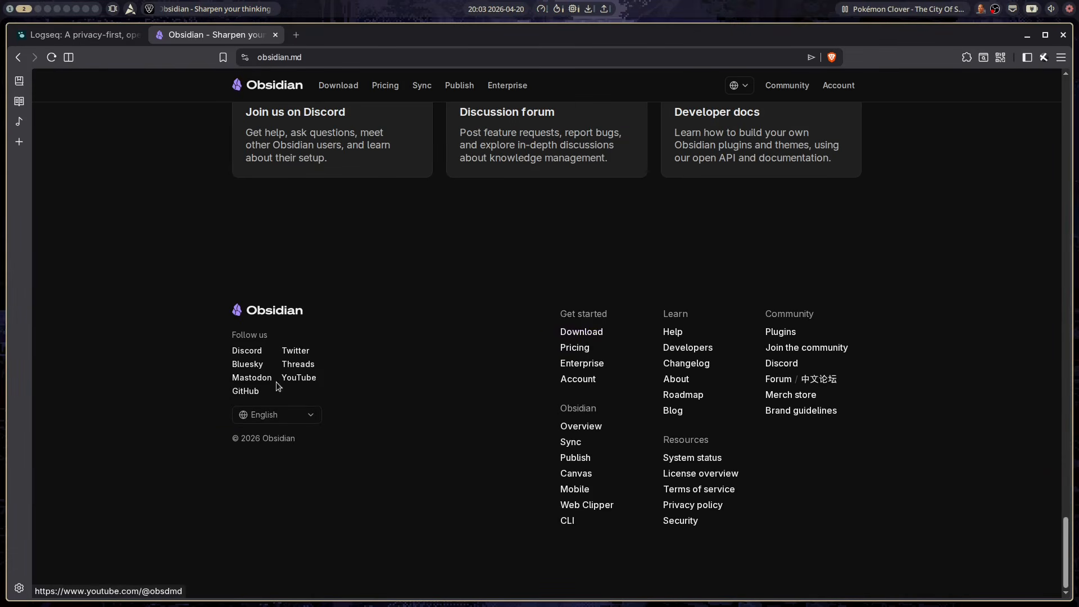
left_click(249, 391)
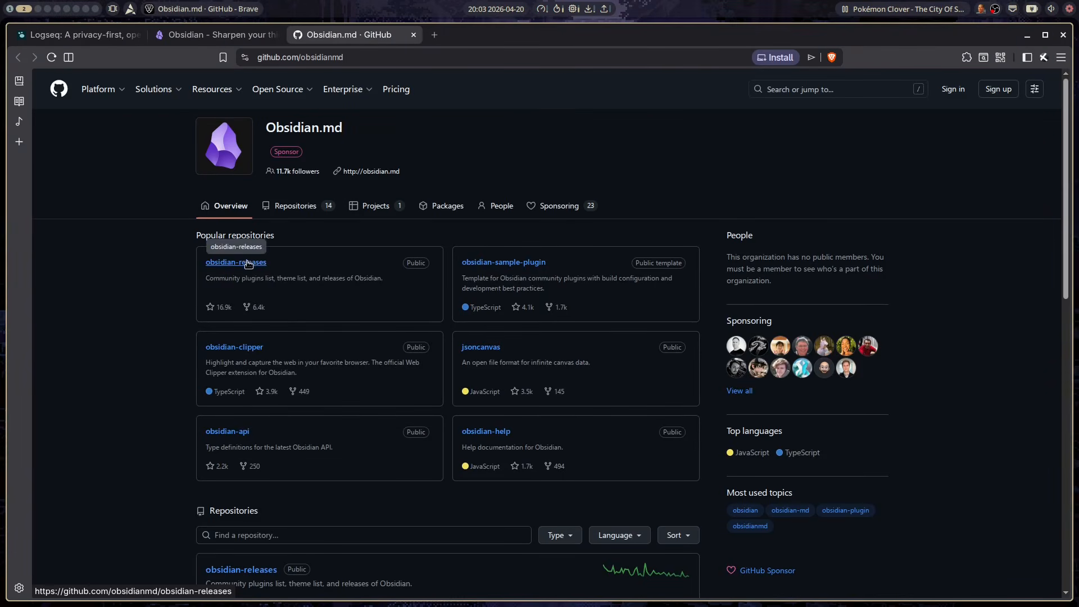
left_click(297, 205)
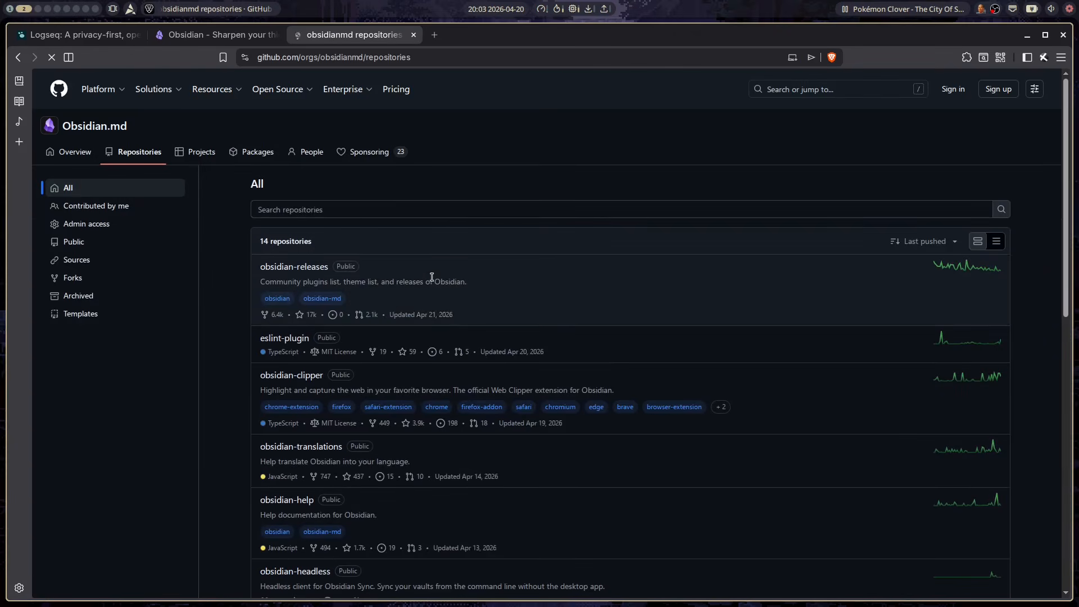
left_click(293, 269)
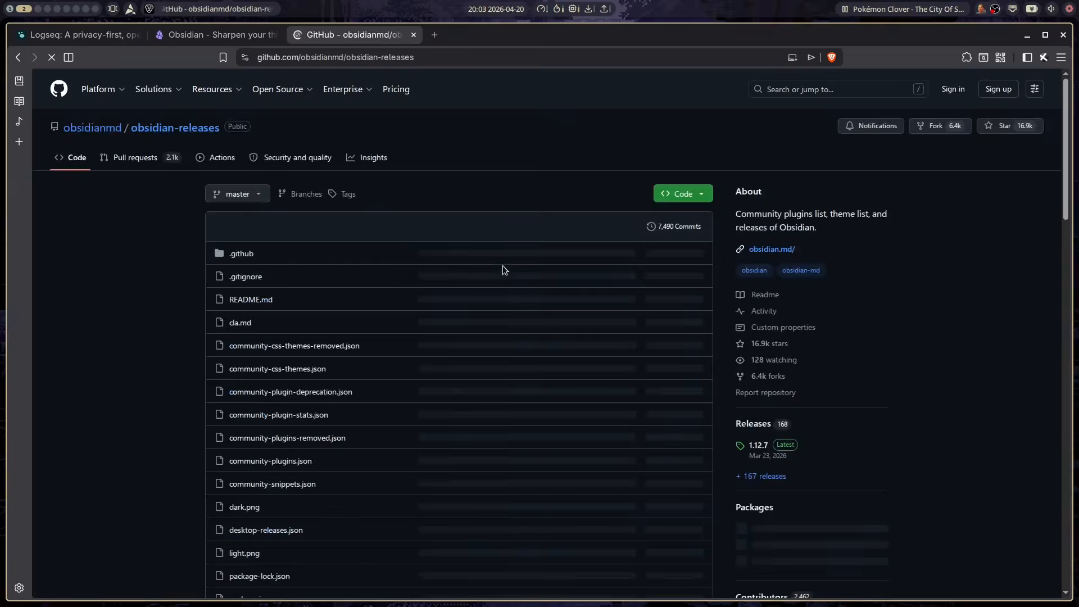
Read the README of the obsidian-releases repository and go back to the Obsidian organization's repository list.
scroll(328, 271, "down", 5)
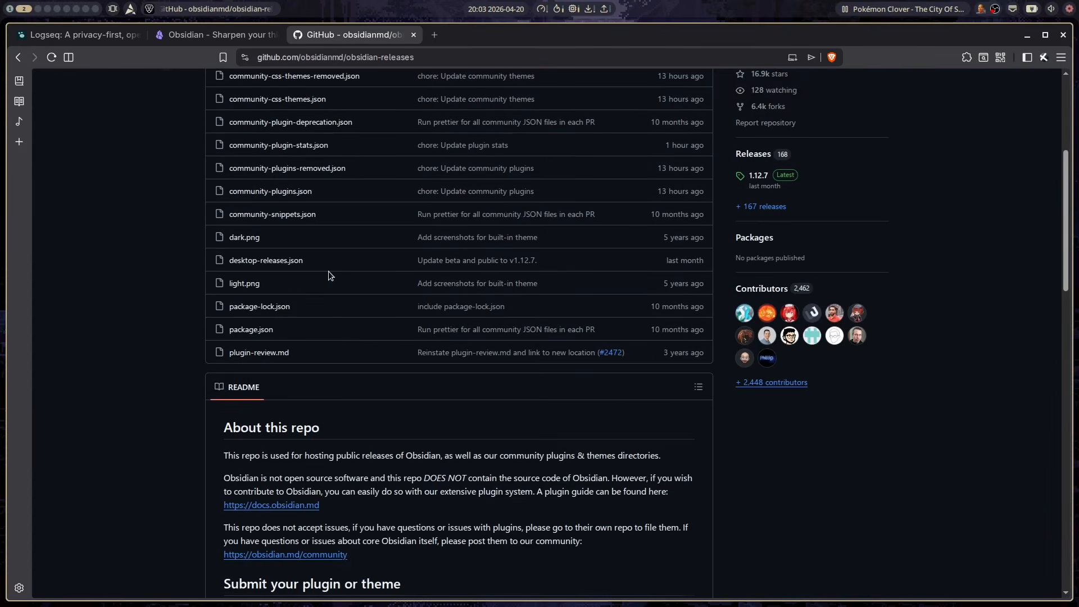
scroll(327, 282, "down", 12)
scroll(328, 285, "up", 8)
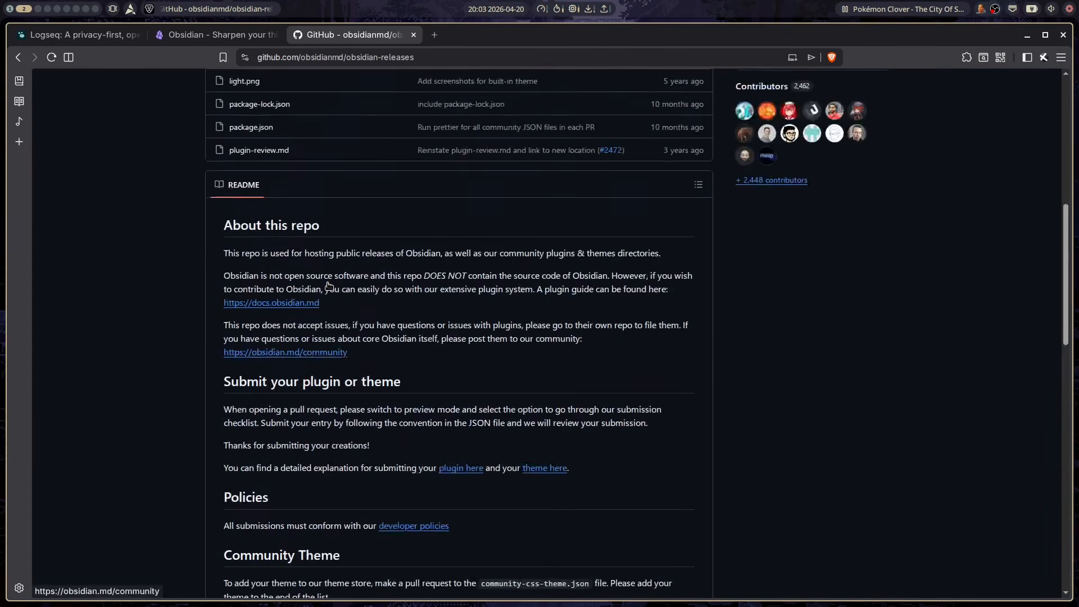
scroll(329, 285, "up", 8)
left_click(19, 59)
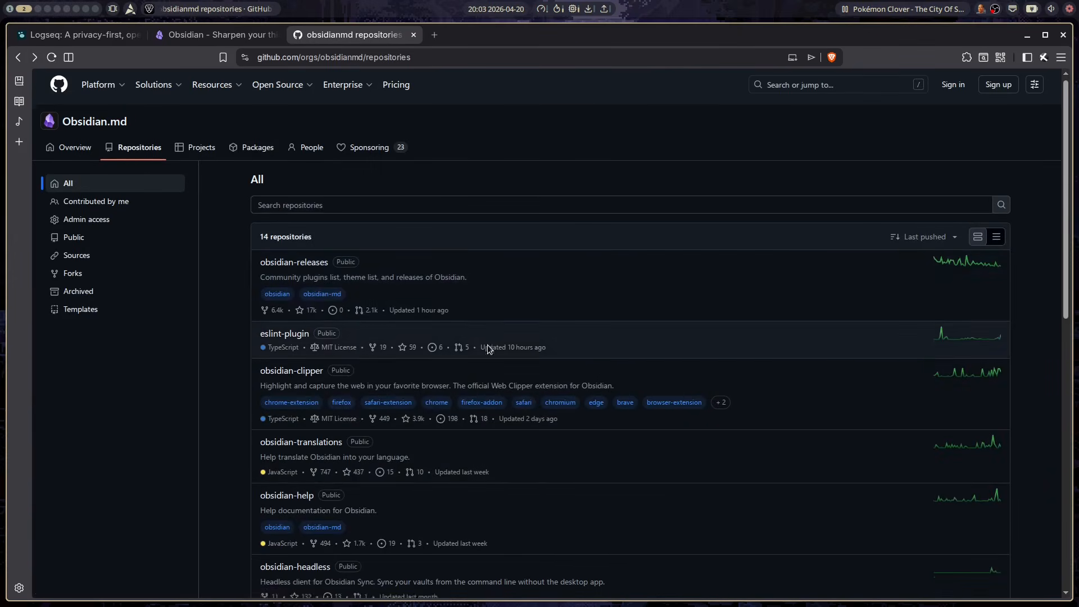
Look through the Obsidian organization's full repository list down to obsidian-plugin-docs and return to its start.
scroll(487, 349, "down", 6)
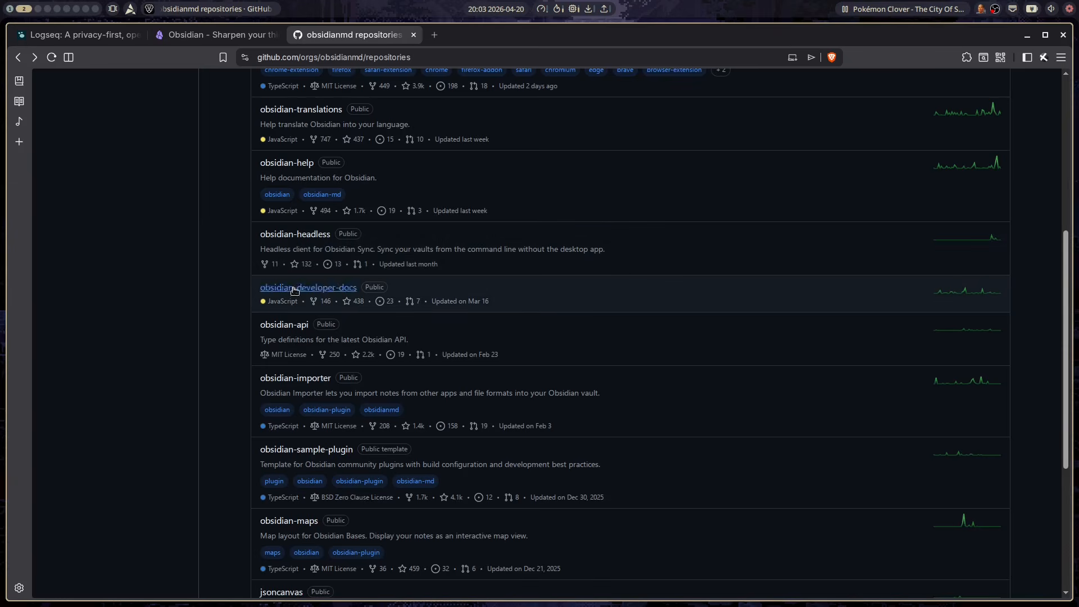
scroll(281, 264, "down", 4)
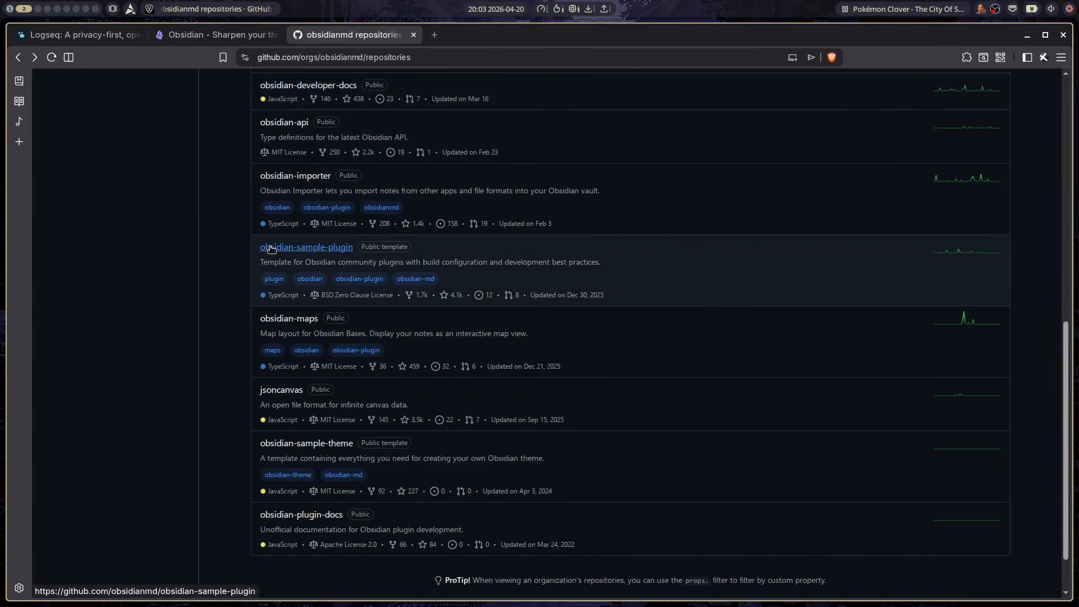
scroll(271, 249, "down", 2)
scroll(306, 465, "up", 11)
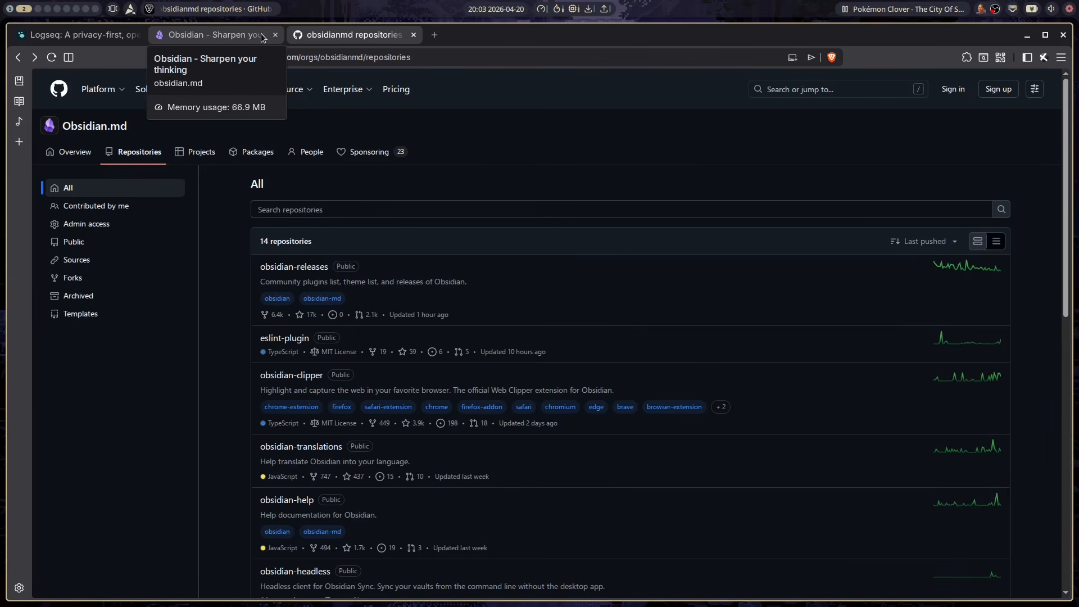
Close both Obsidian-related tabs and open the logseq/logseq repository from the Logseq website's GitHub link in a new tab.
left_click(275, 36)
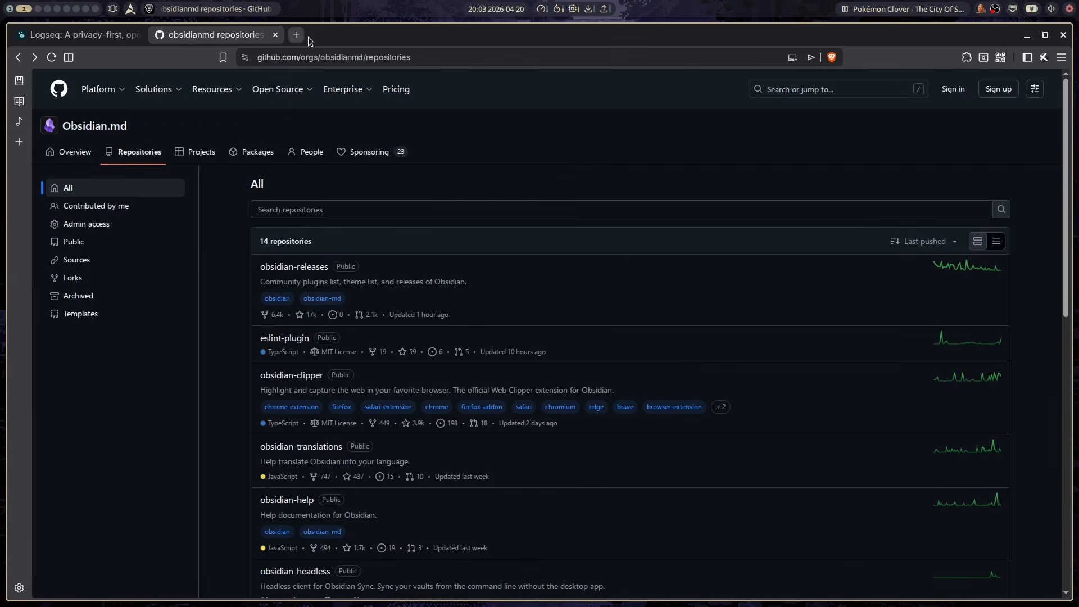
left_click(276, 35)
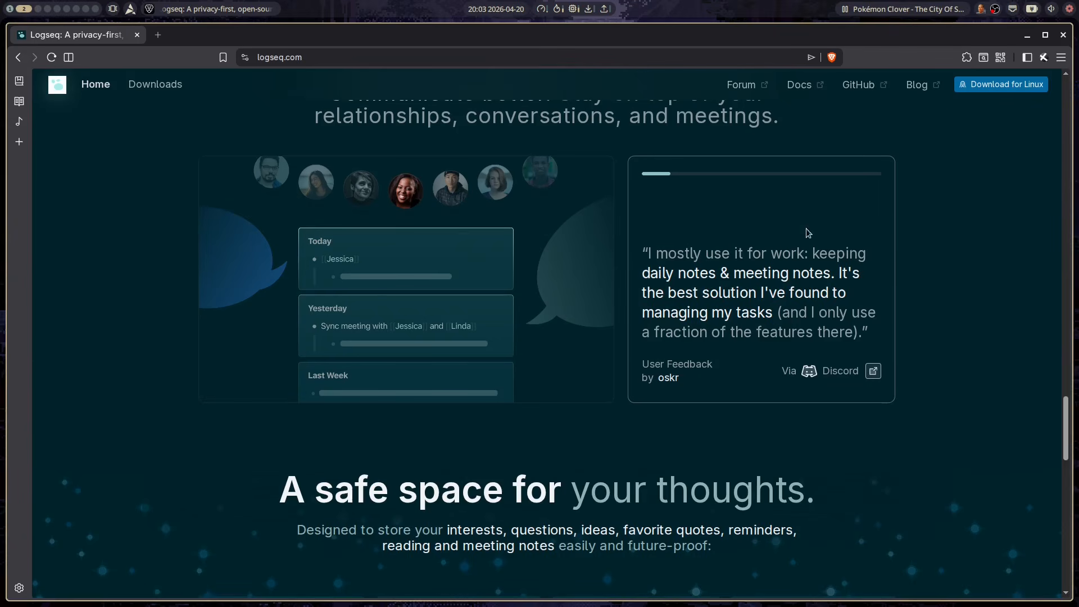
right_click(852, 85)
left_click(877, 104)
left_click(226, 35)
mouse_move(281, 89)
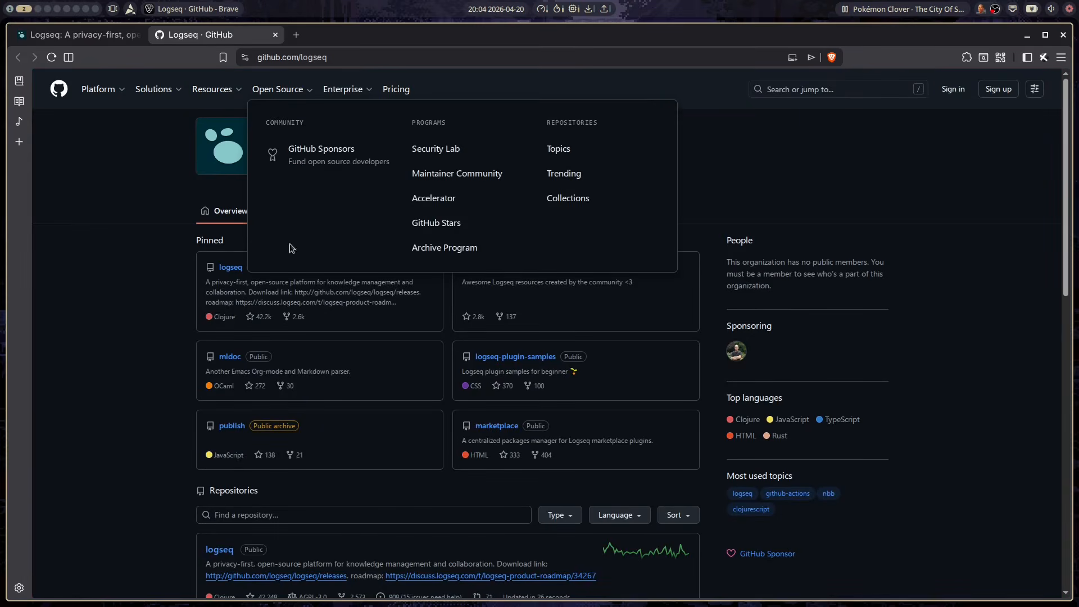
left_click(499, 268)
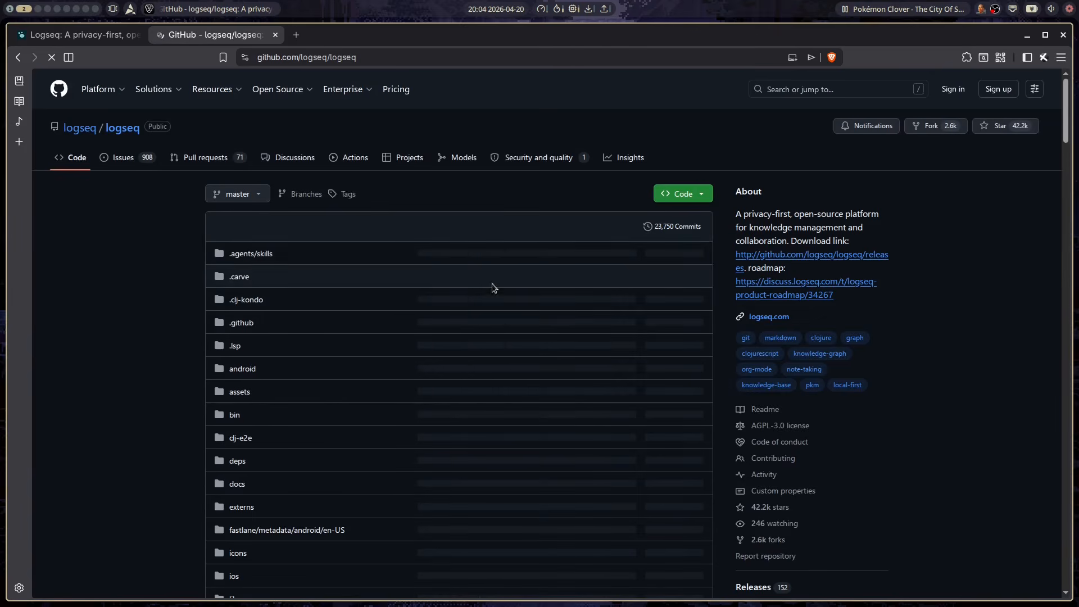
Look through the source folders and files listed in the logseq repository.
scroll(634, 208, "down", 10)
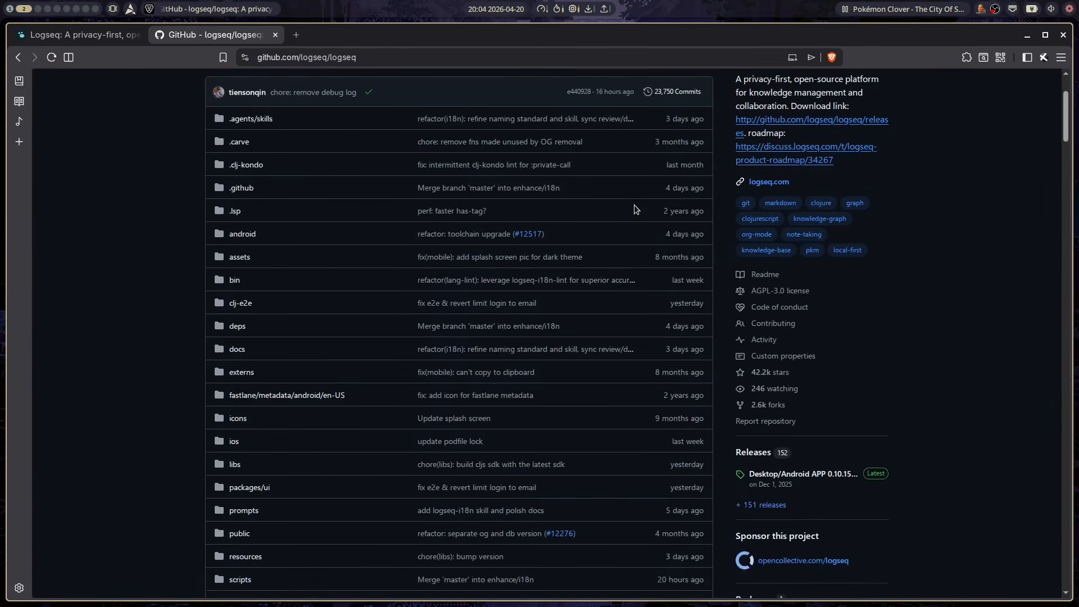
scroll(633, 208, "up", 7)
scroll(635, 209, "down", 10)
scroll(634, 209, "down", 15)
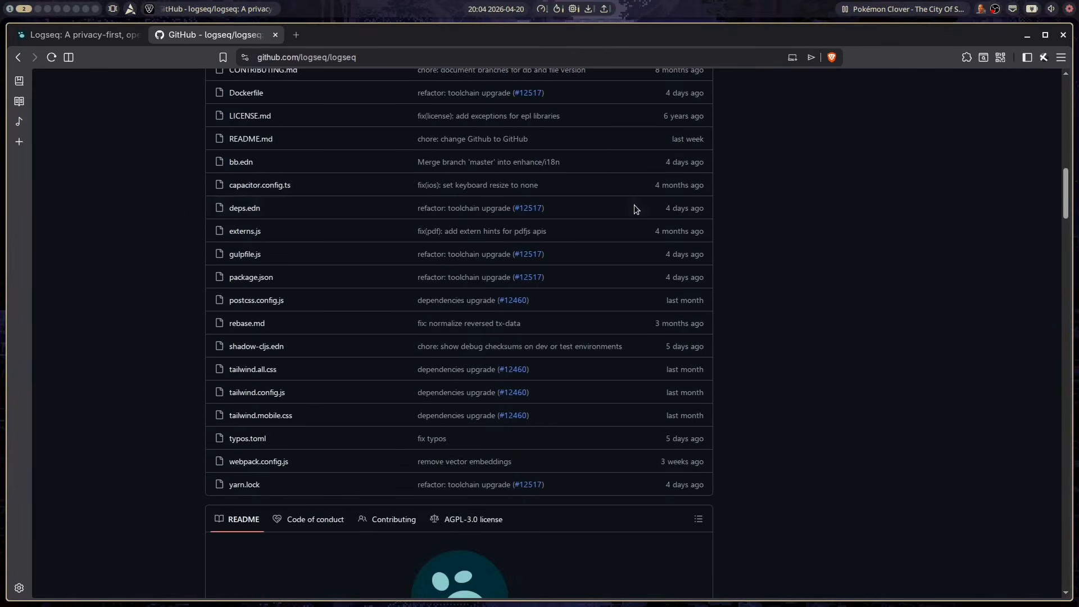
Read the Logseq README's sections on the database version, purpose, installation and further resources, then return to the Logseq website tab.
scroll(627, 249, "down", 3)
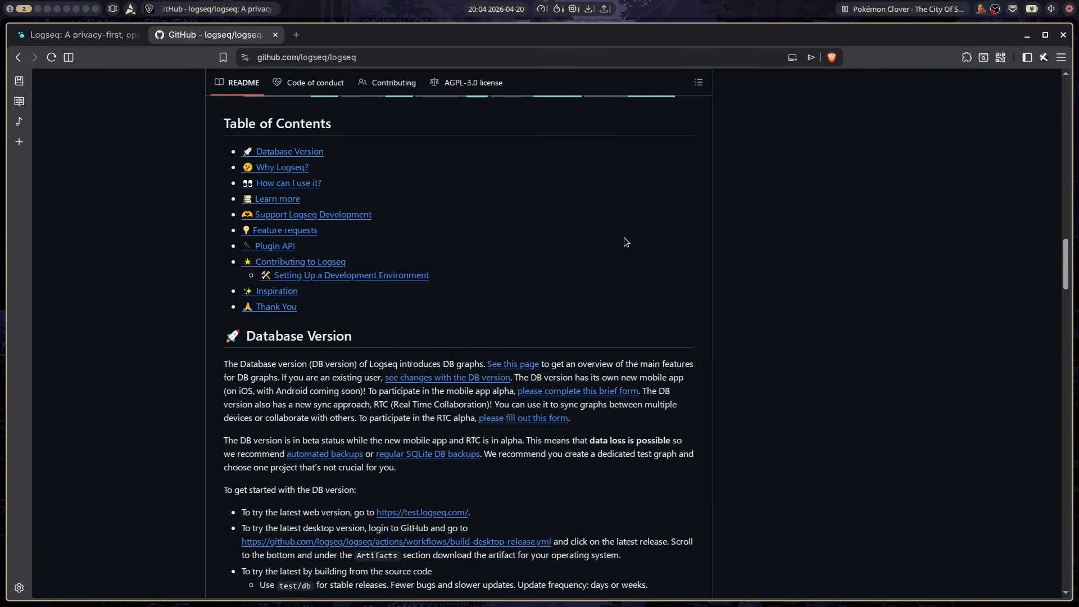
scroll(612, 292, "down", 7)
scroll(612, 293, "down", 6)
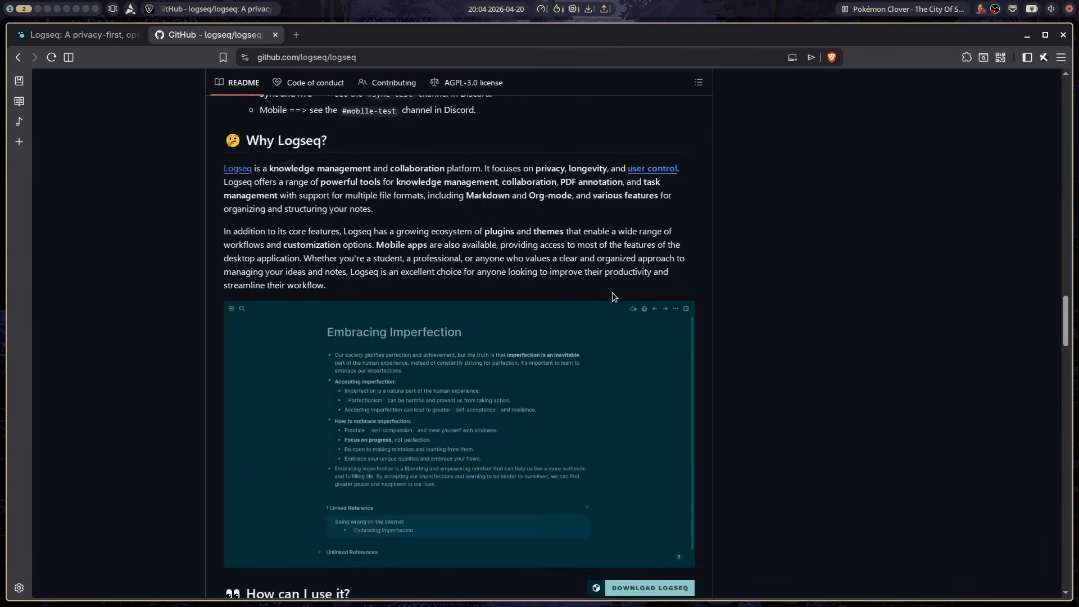
scroll(614, 295, "down", 1)
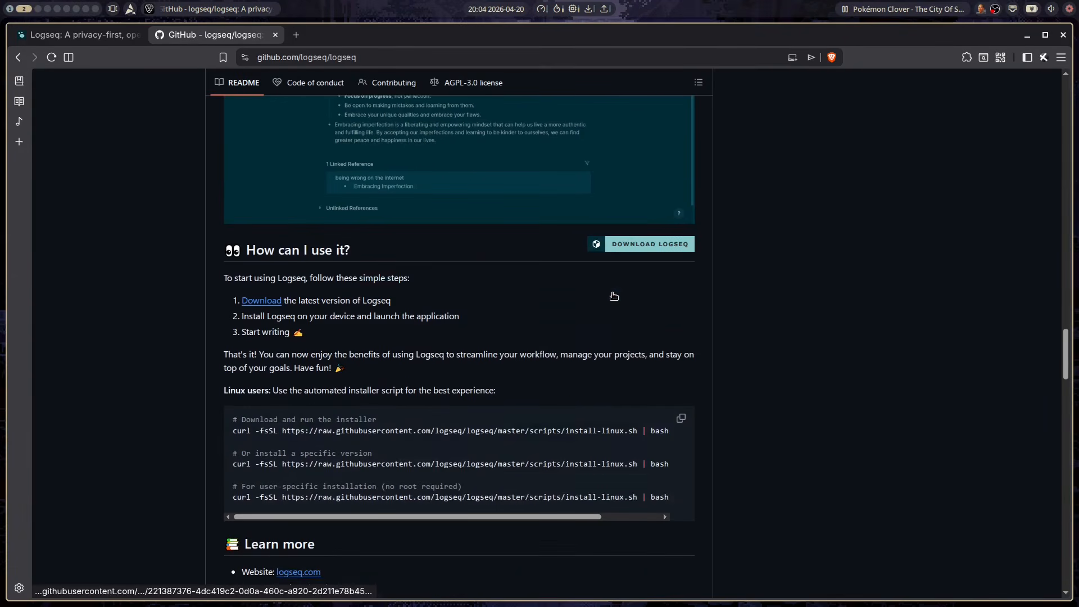
scroll(614, 296, "down", 2)
scroll(612, 296, "up", 4)
scroll(612, 296, "down", 3)
scroll(735, 286, "up", 4)
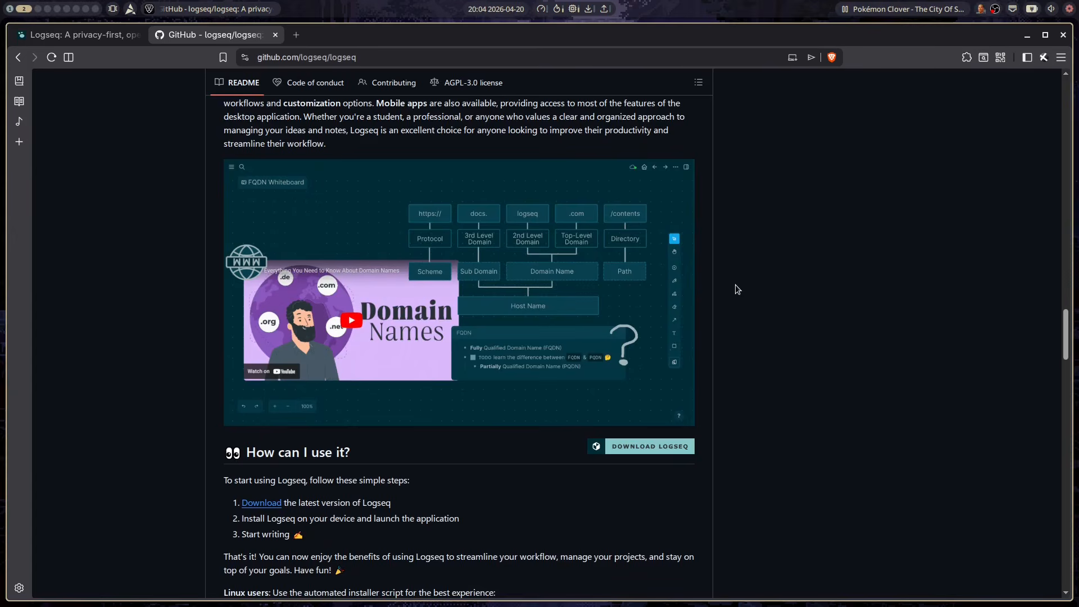
scroll(736, 285, "down", 2)
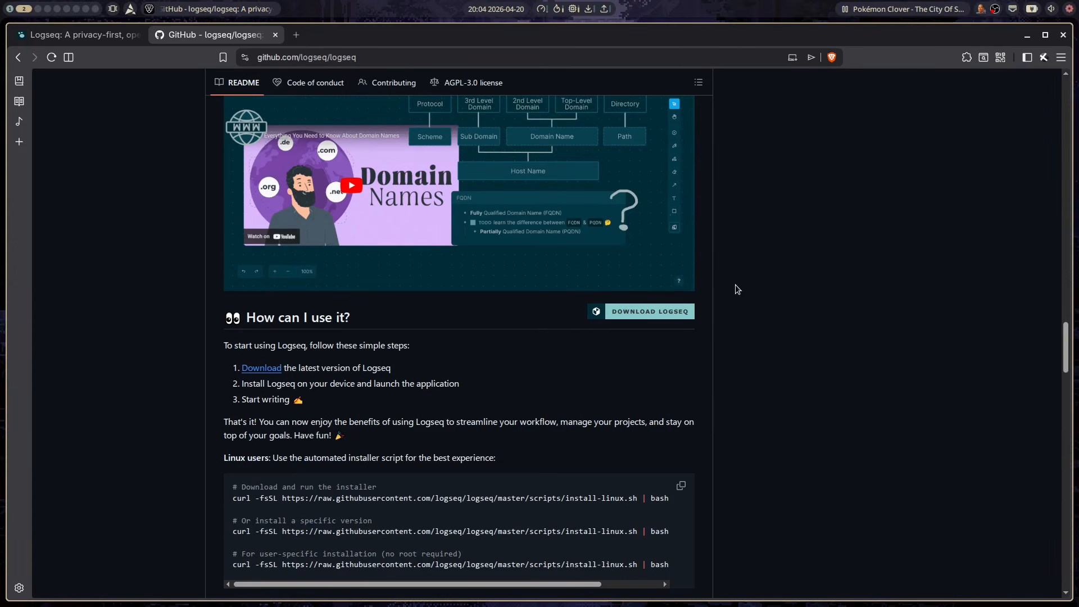
scroll(674, 340, "down", 6)
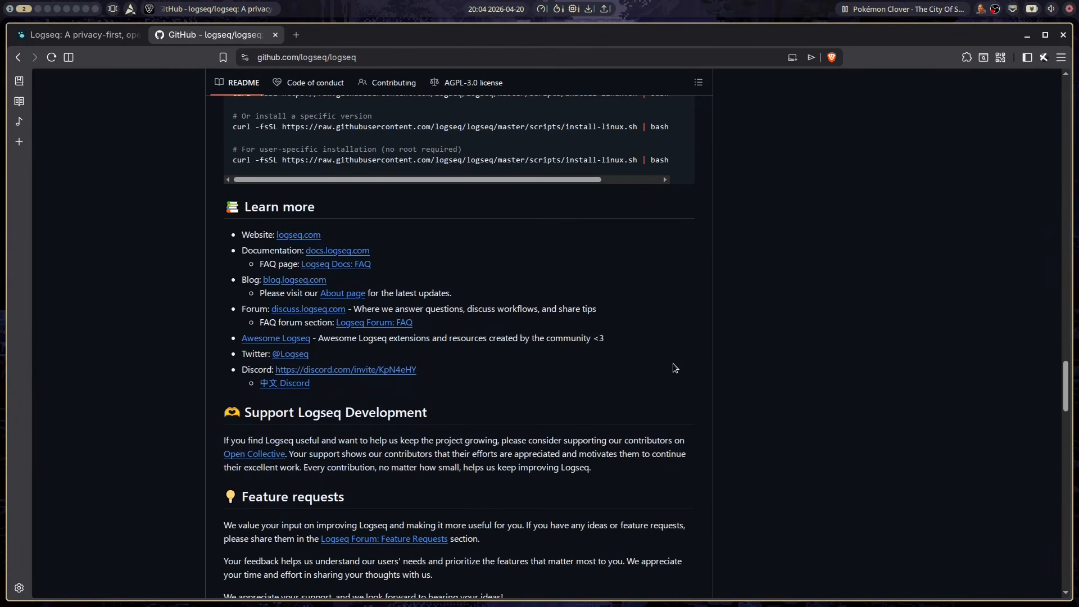
scroll(674, 352, "down", 3)
scroll(680, 317, "down", 4)
scroll(679, 318, "up", 20)
scroll(680, 317, "up", 6)
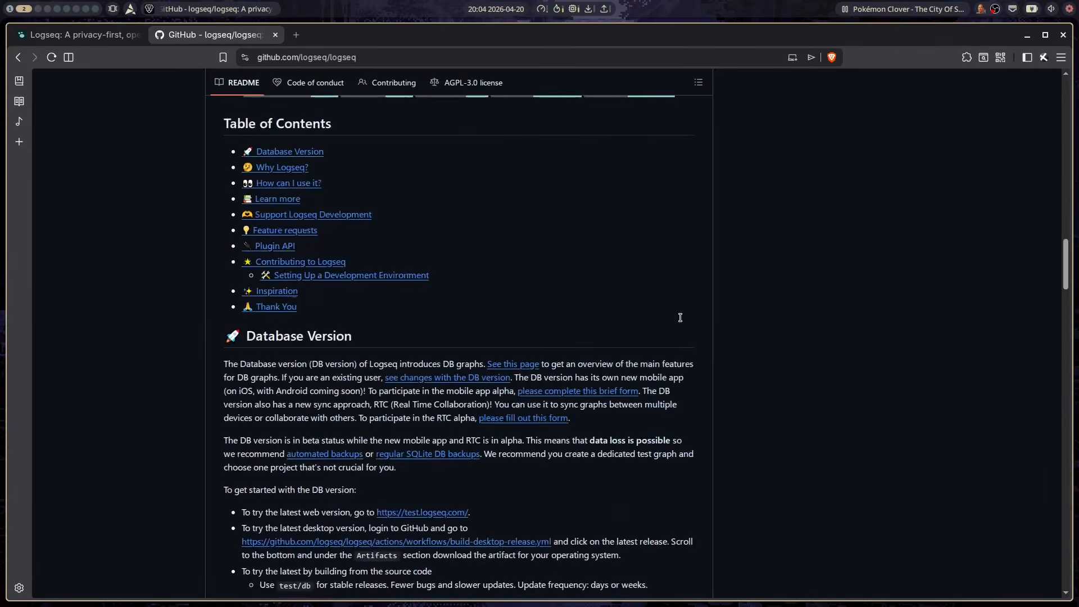
left_click(99, 39)
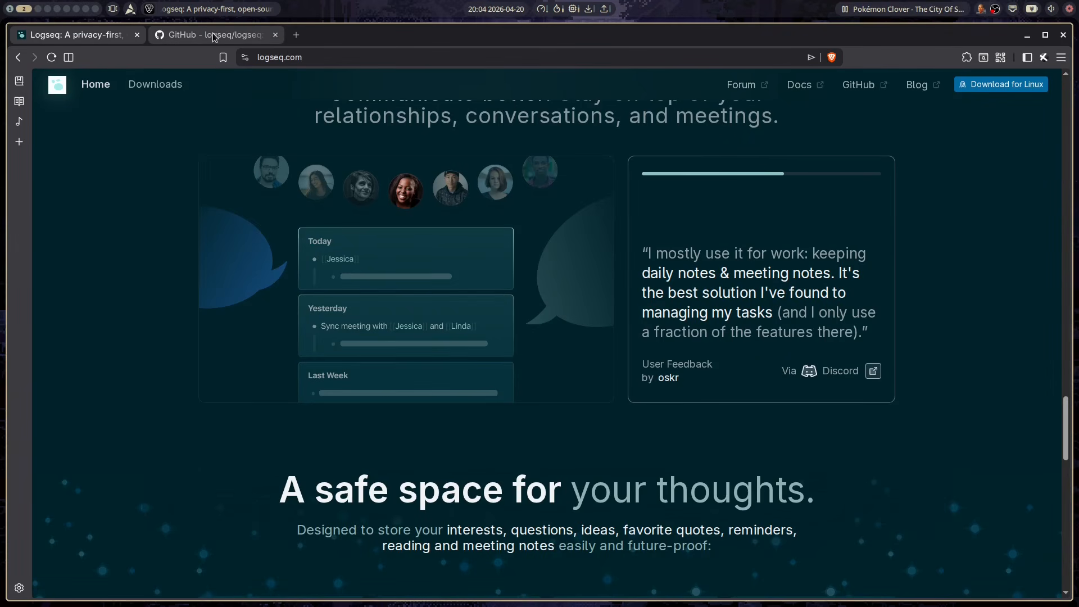
Switch to workspace 3, open the terminal file manager and jump to the Downloads folder.
key("super+3")
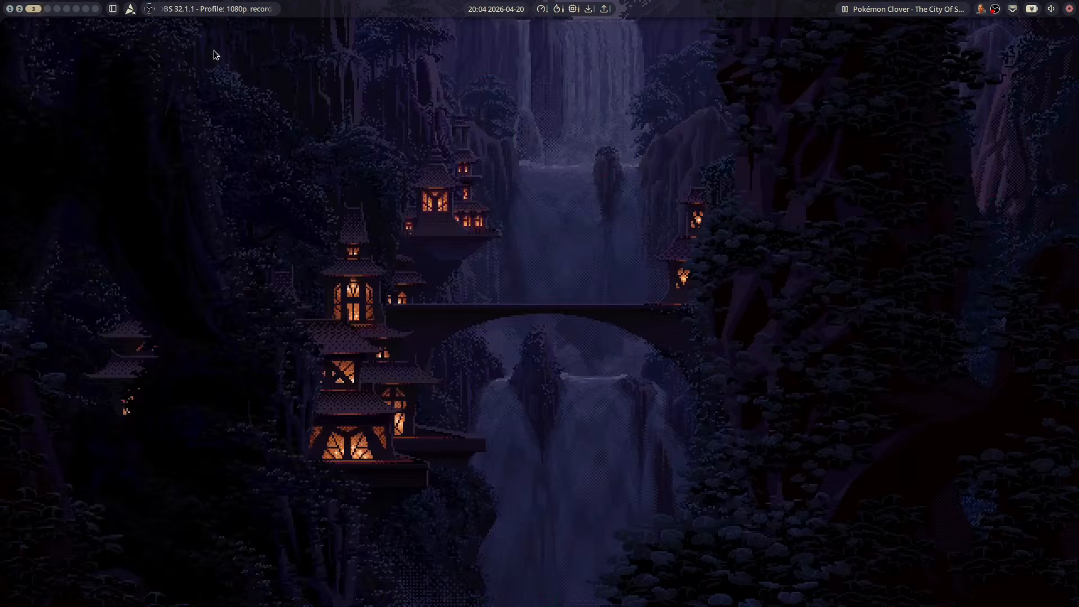
key("super+e")
key("ctrl+f")
type("down")
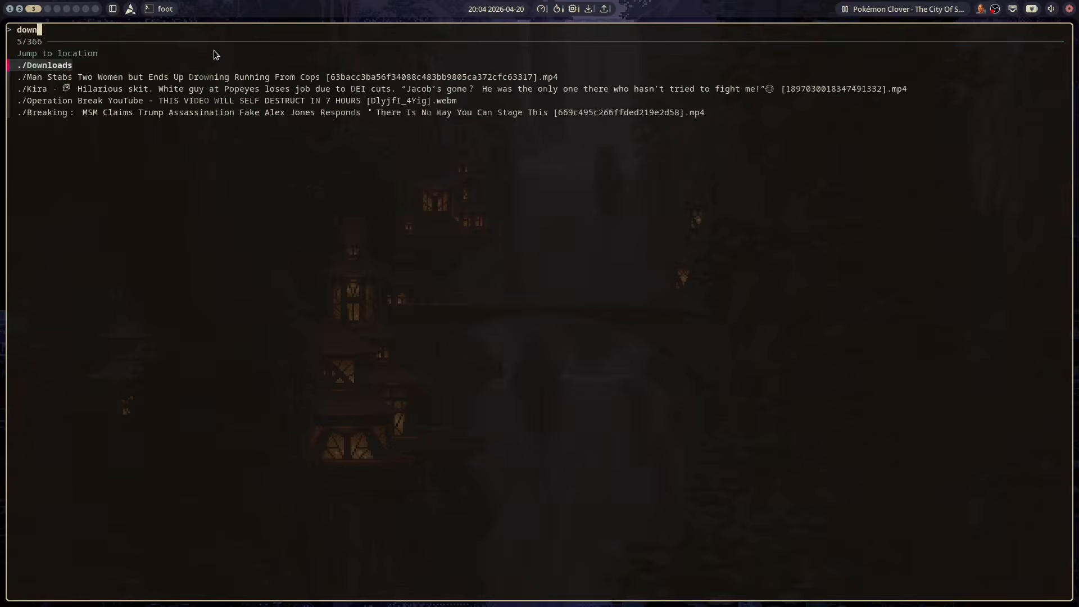
key("Return")
Find Logseq-linux-x64-0.10.15.AppImage in the Downloads folder and launch it.
key("ctrl+f")
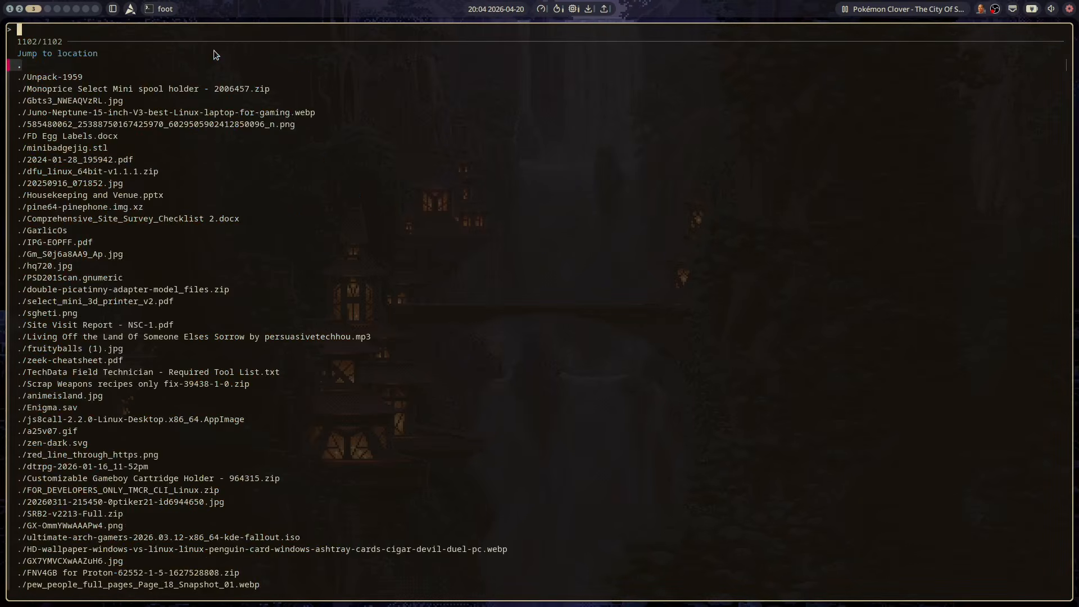
type("logse")
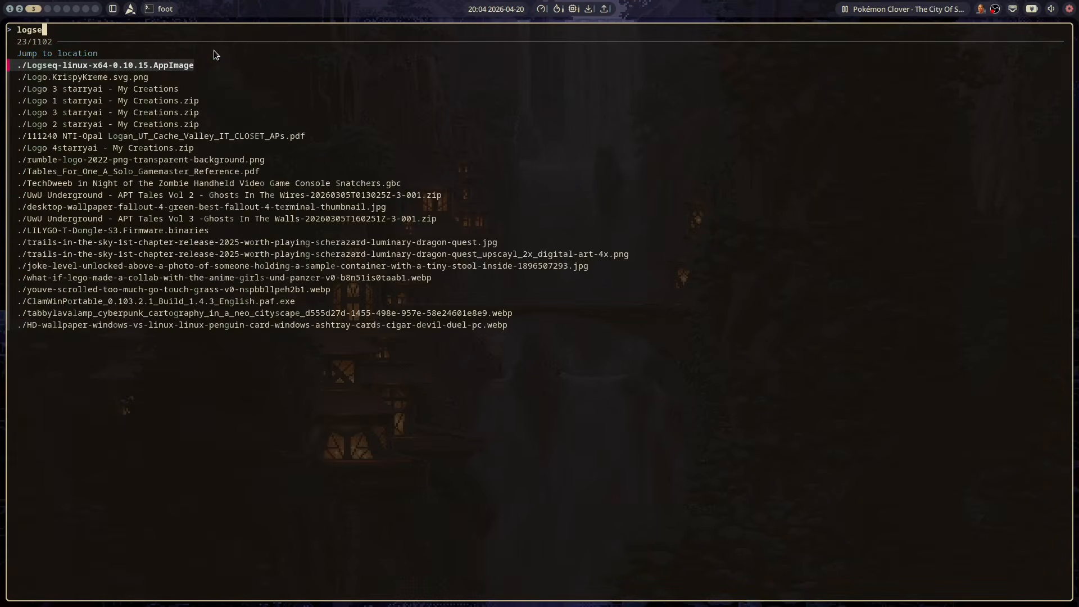
key("Return")
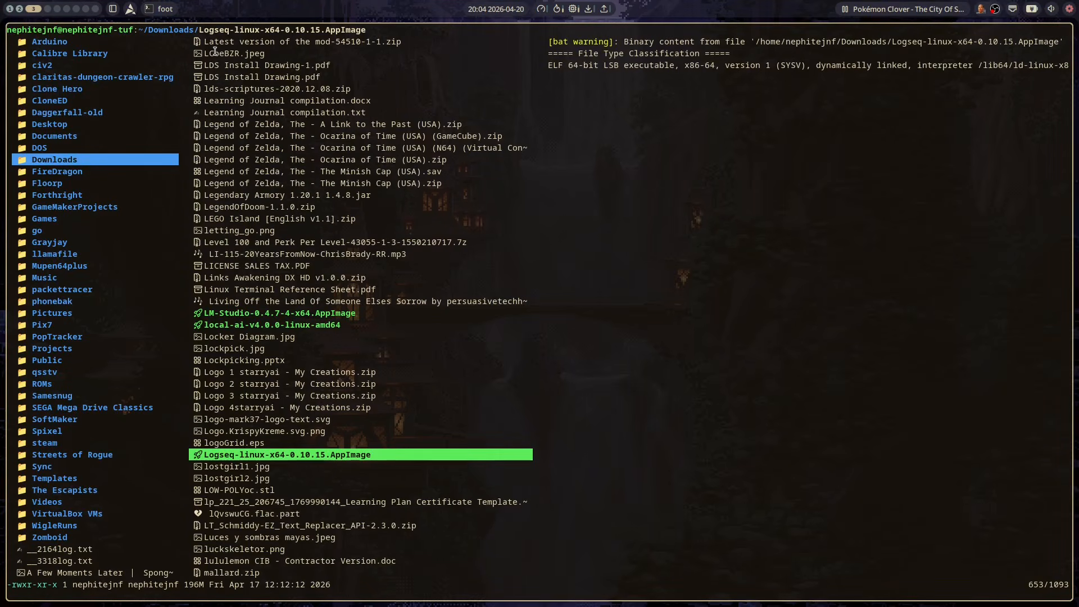
key("l")
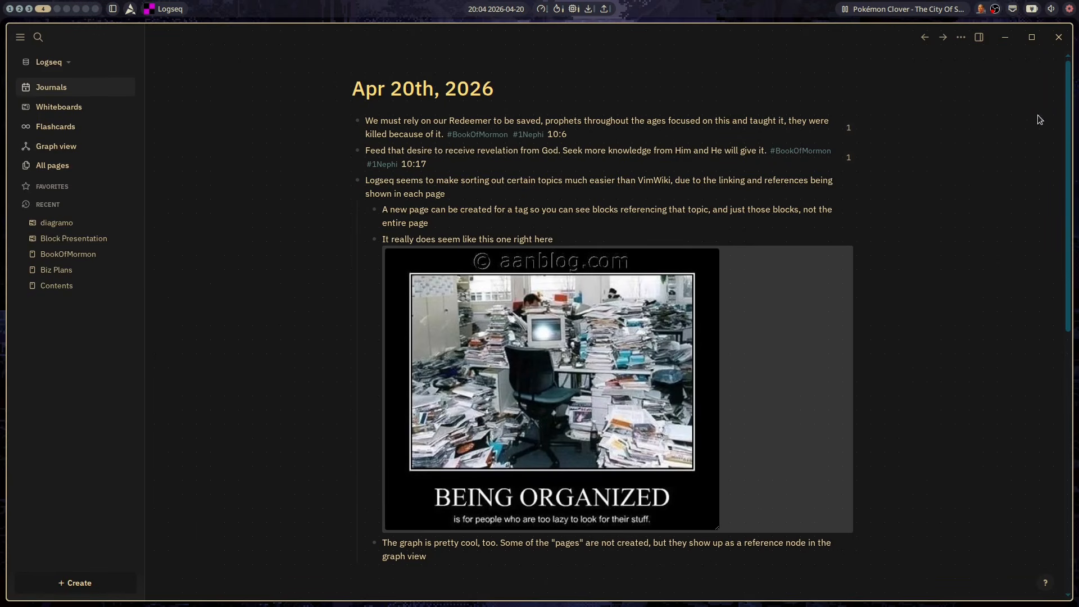
Open Logseq's plugin manager and show the installed themes.
left_click(961, 38)
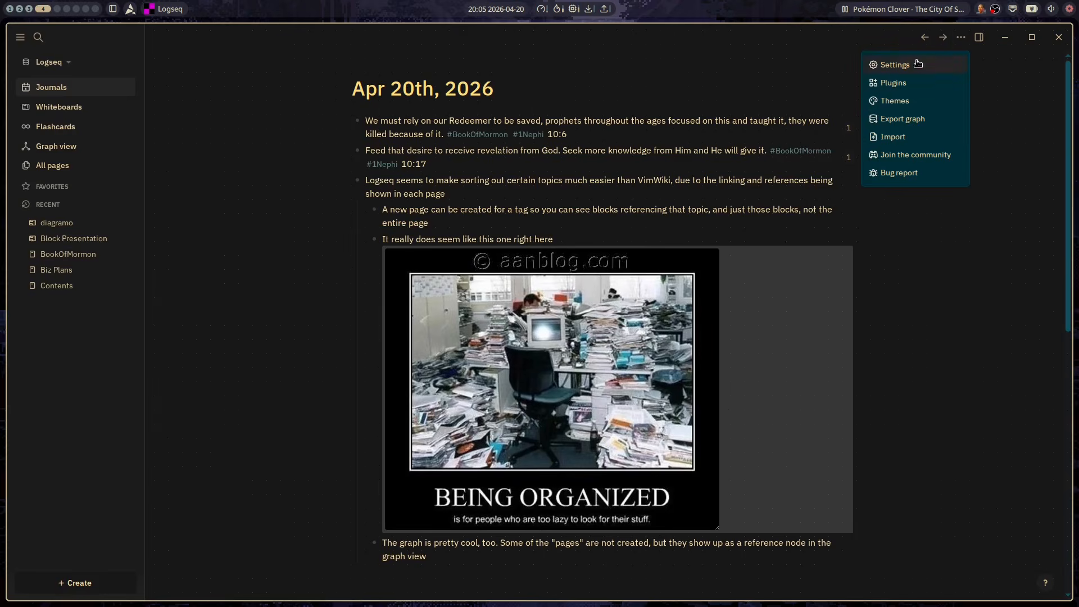
left_click(898, 82)
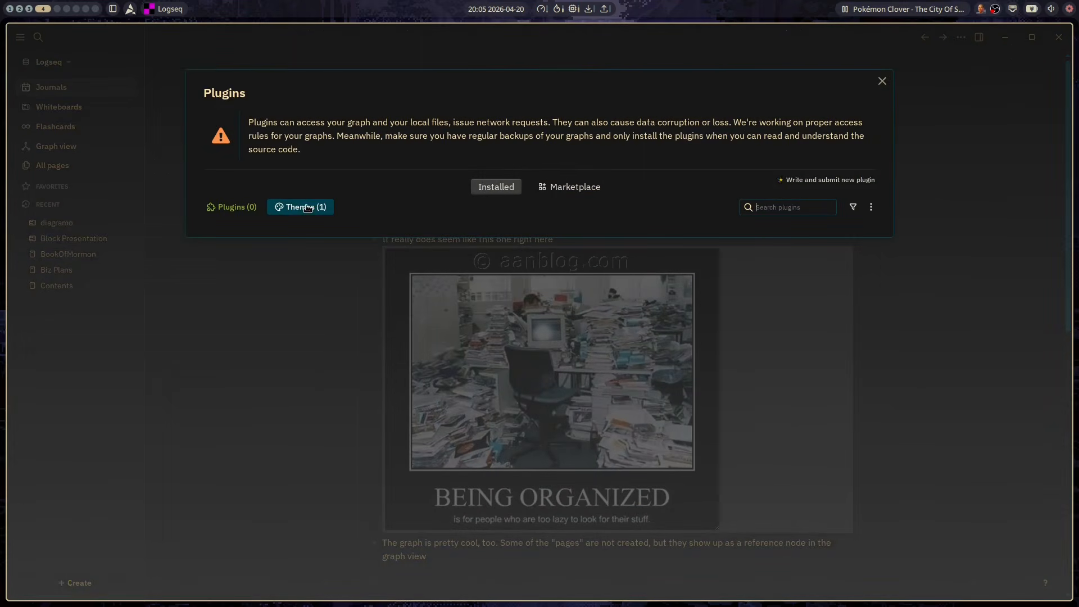
left_click(303, 211)
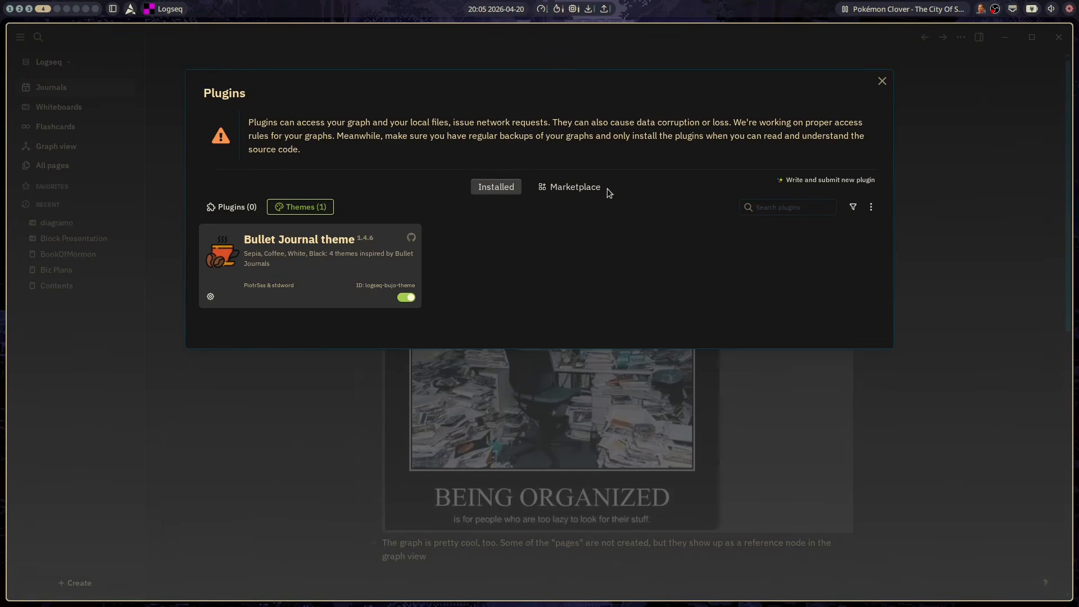
Browse the plugins offered in the Logseq marketplace, around VIM shortcuts, Git and Logseq Anki Sync.
left_click(568, 187)
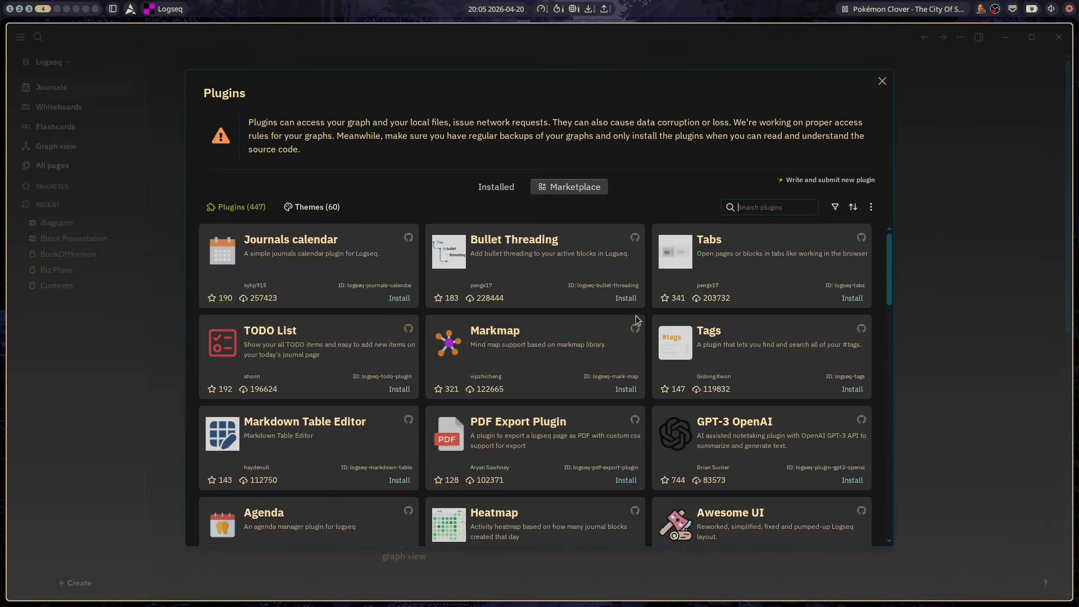
scroll(634, 323, "down", 5)
scroll(634, 325, "down", 5)
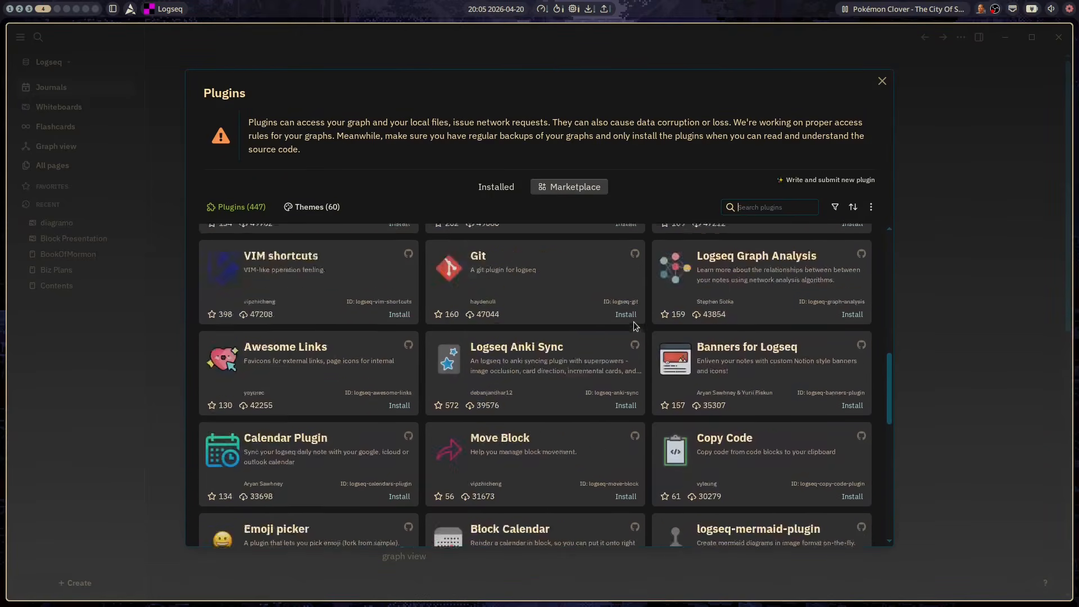
scroll(635, 325, "down", 2)
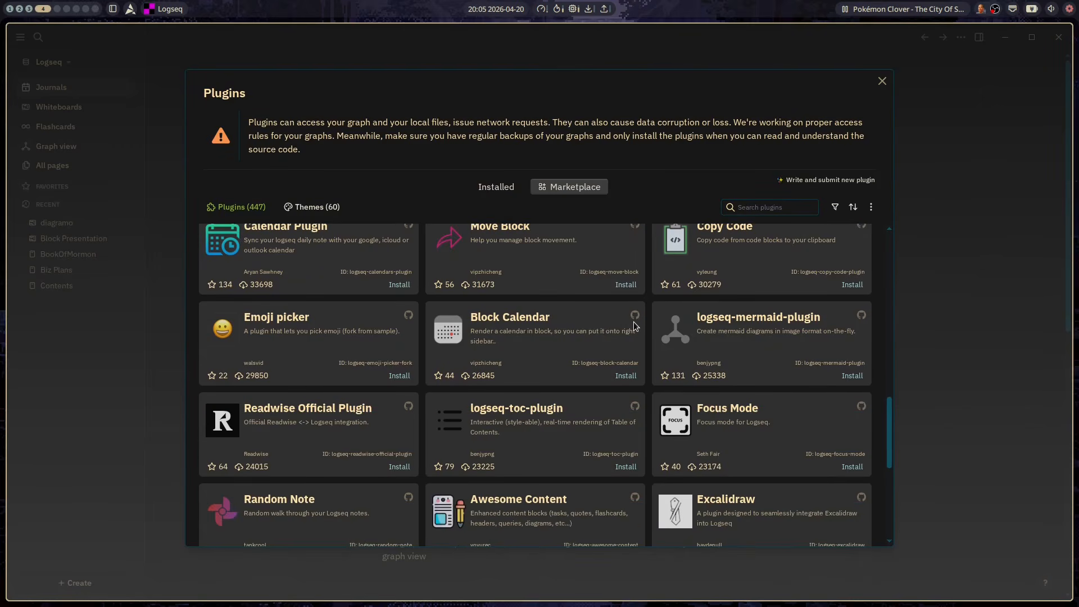
scroll(634, 324, "up", 5)
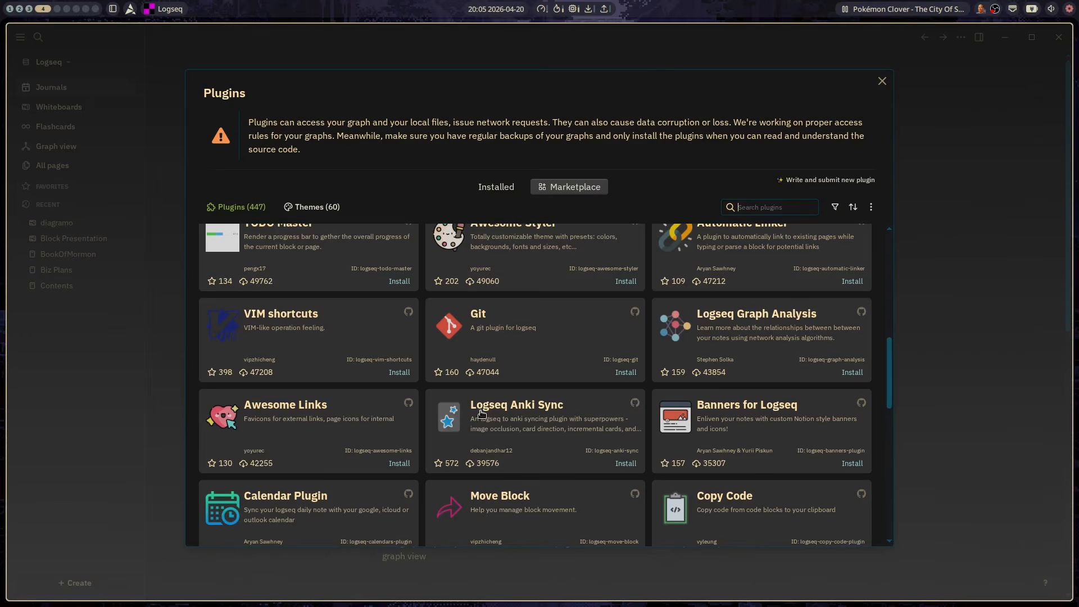
scroll(647, 396, "down", 2)
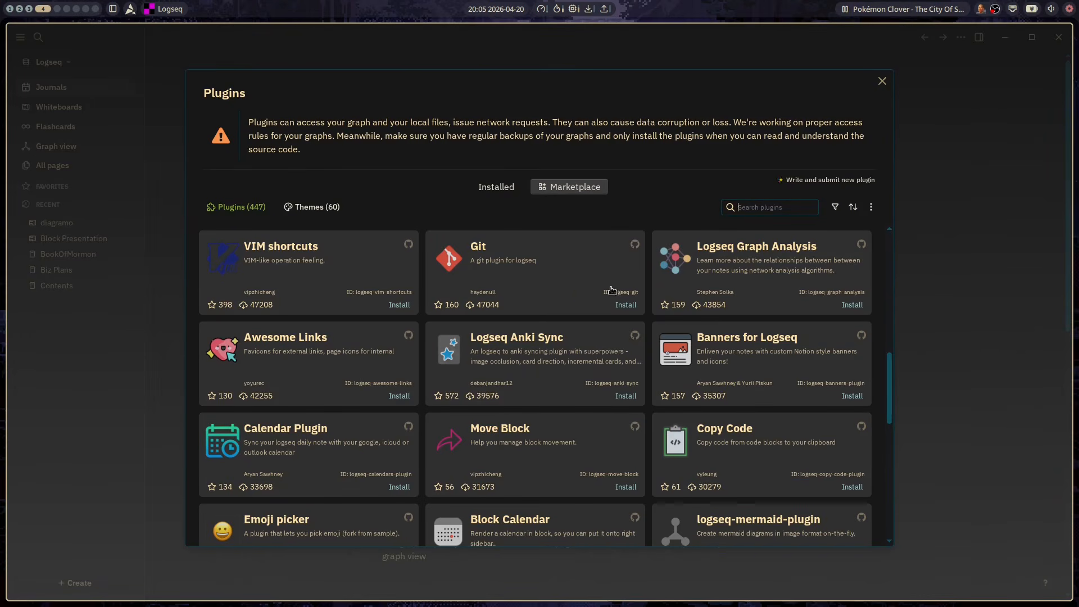
scroll(528, 281, "up", 1)
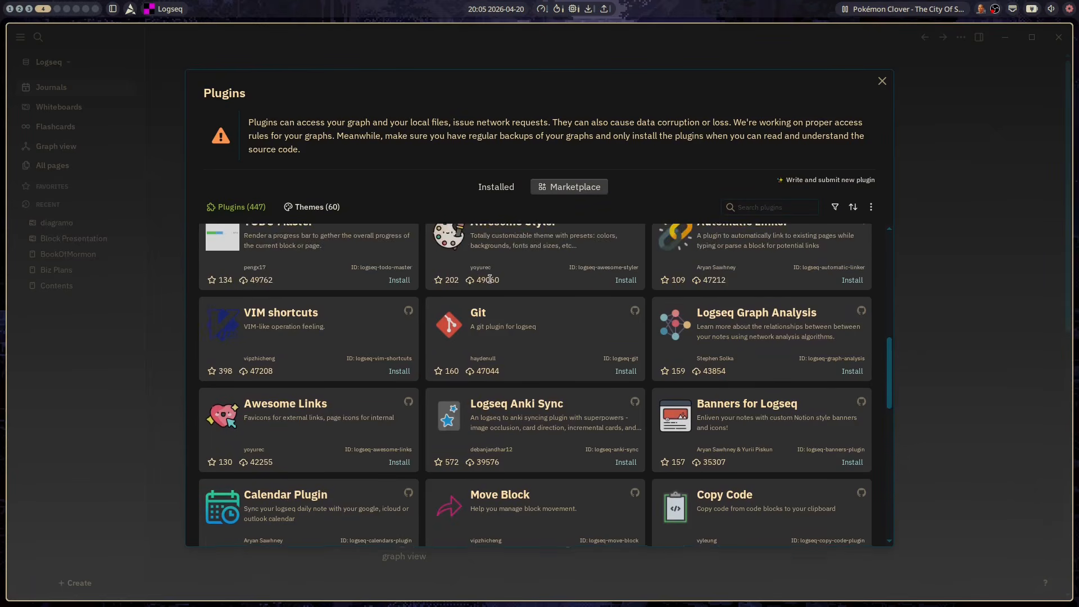
Read the Git plugin's description in the marketplace and close it again.
left_click(549, 351)
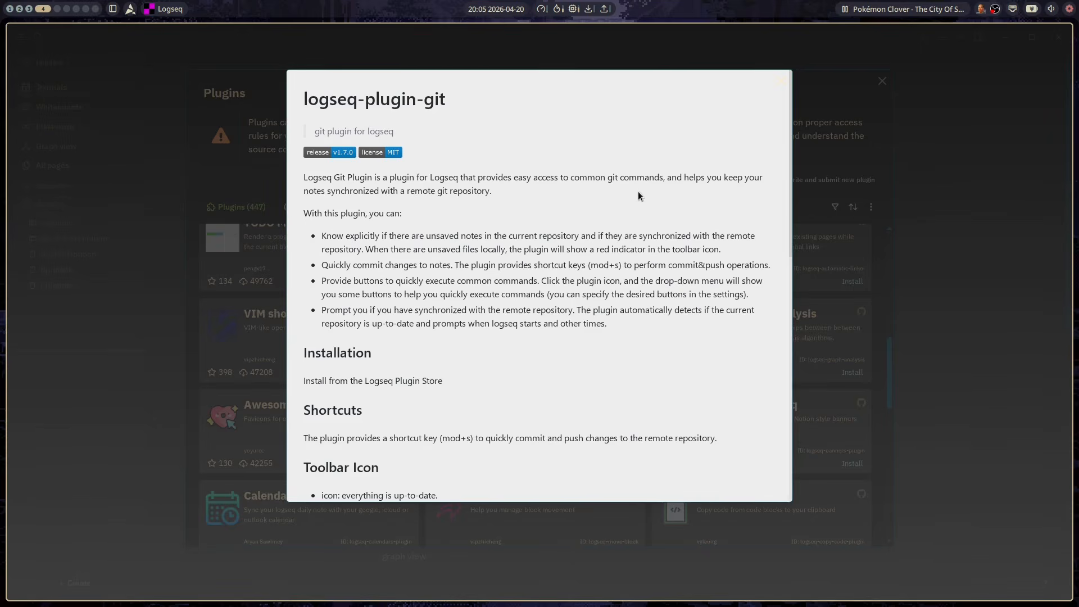
left_click(782, 83)
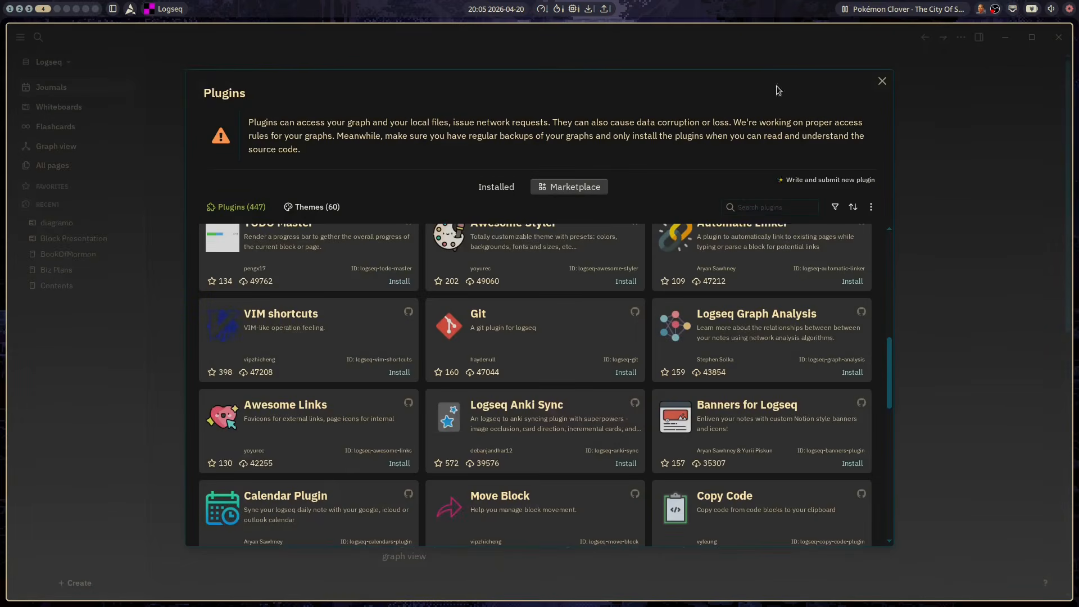
scroll(523, 344, "down", 1)
scroll(524, 344, "up", 1)
Read through the VIM shortcuts plugin's description, then close it and the plugin manager to return to the journal.
left_click(283, 318)
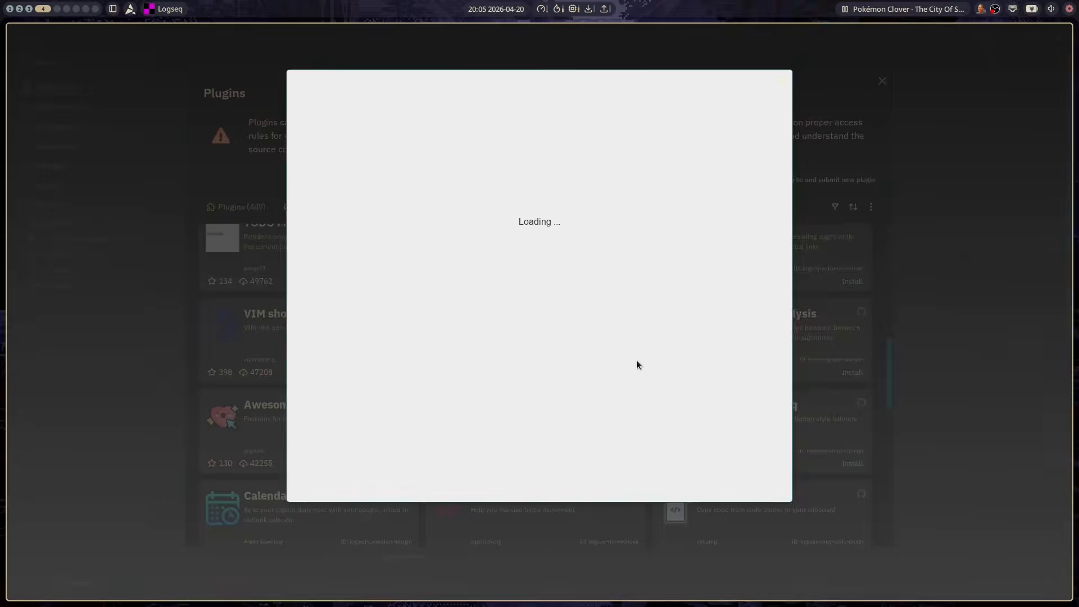
scroll(635, 352, "down", 4)
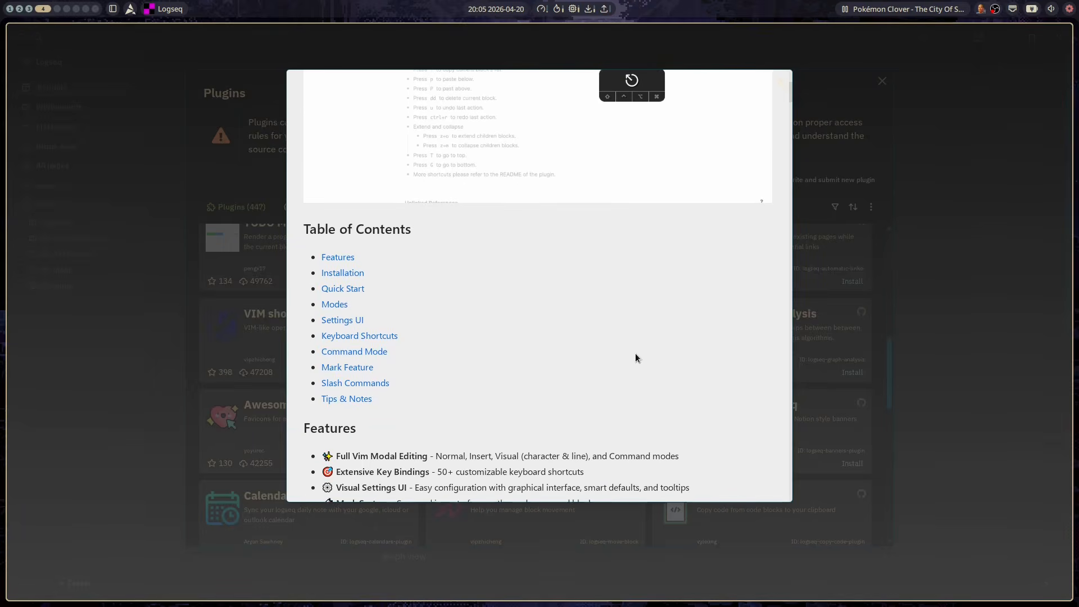
scroll(635, 354, "down", 5)
scroll(635, 354, "down", 4)
scroll(635, 354, "up", 9)
scroll(636, 354, "down", 10)
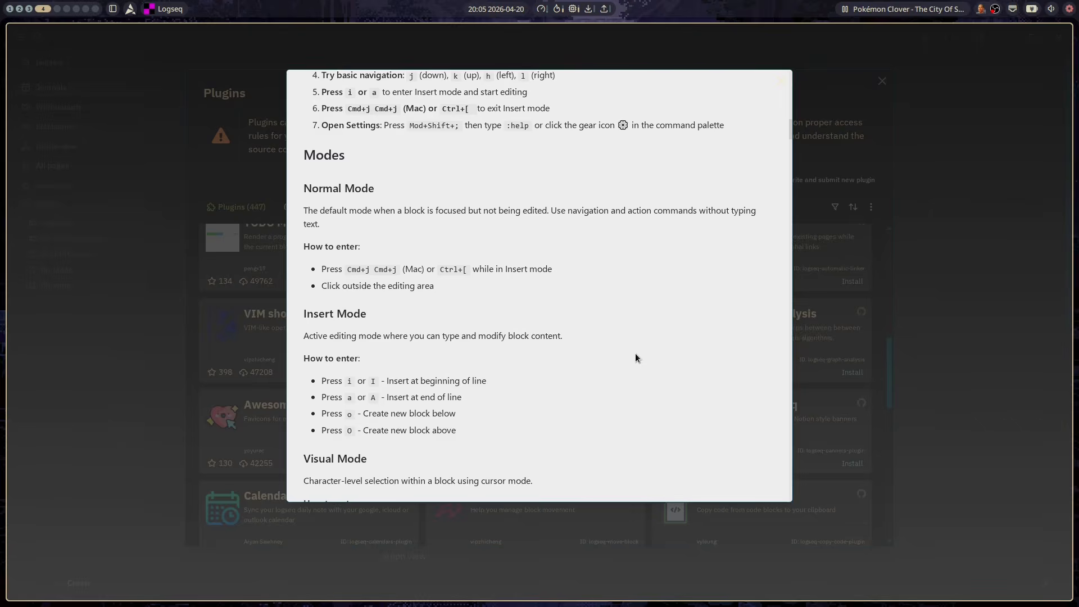
left_click(878, 295)
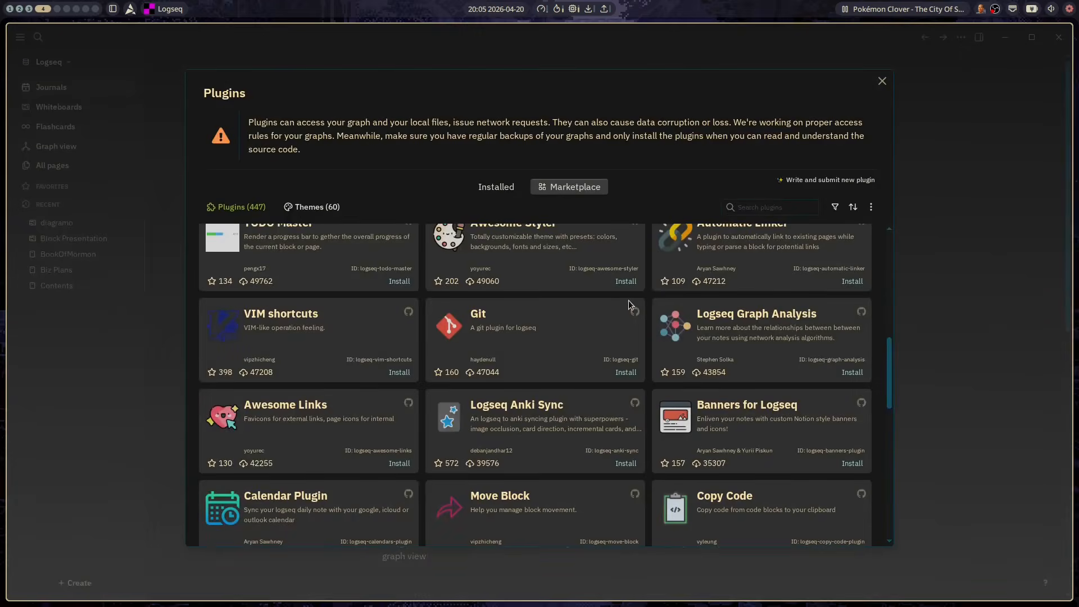
left_click(881, 81)
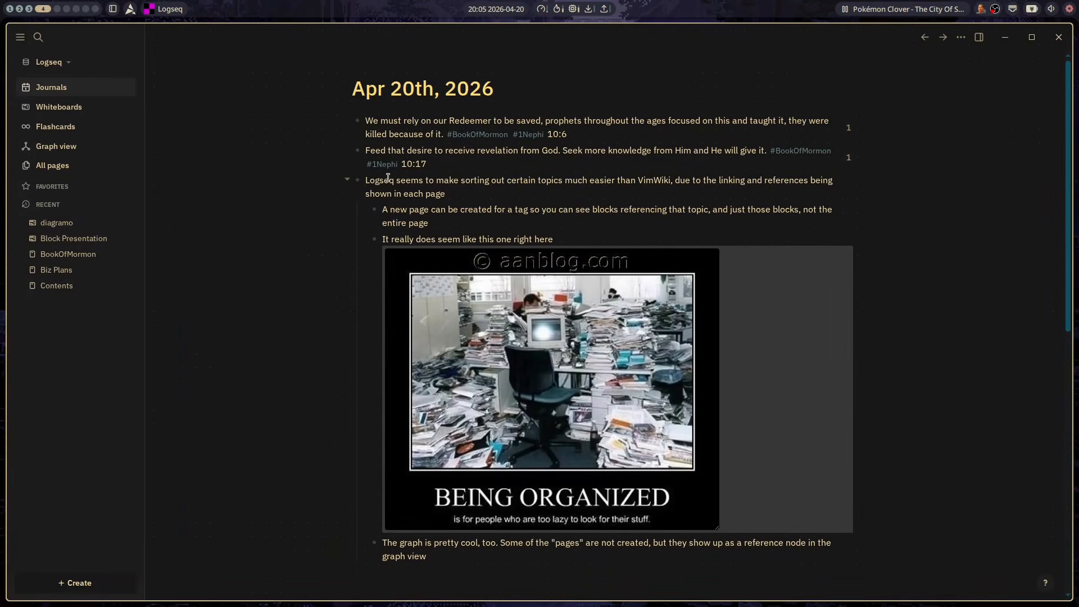
scroll(386, 178, "down", 6)
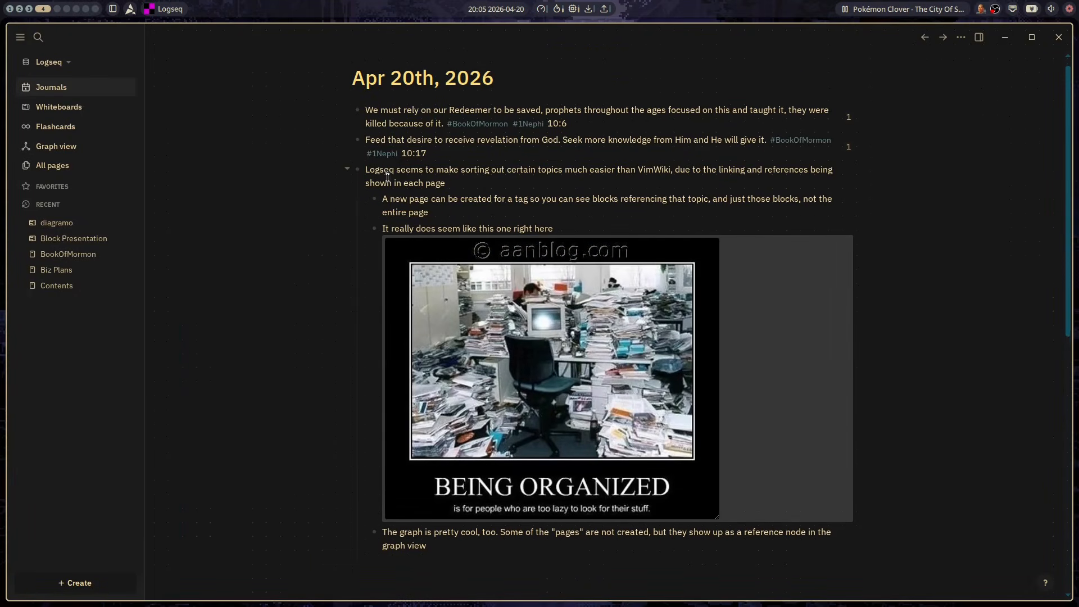
scroll(386, 178, "up", 6)
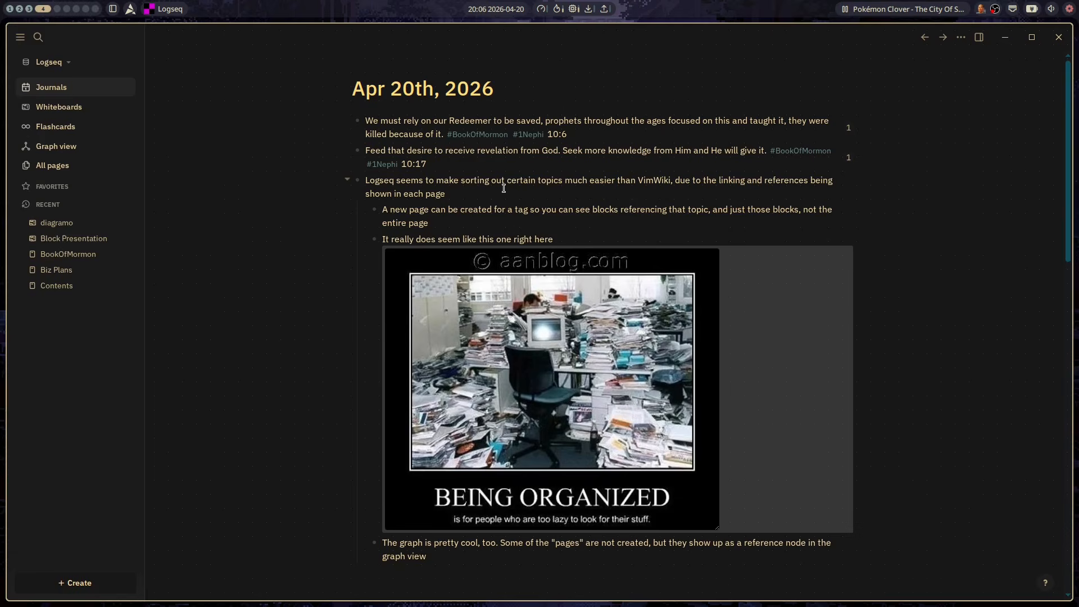
Switch to workspace 5, open the terminal file manager and enter a folder further down the listing.
key("super+5")
key("super+e")
key("j")
key("j")
key("j")
key("j")
key("j")
key("j")
key("j")
key("j")
key("j")
key("l")
Find the folder matching "logs", look through its contents and return to Logseq on workspace 4.
key("ctrl+f")
type("logs")
key("Return")
key("l")
key("j")
key("j")
key("super+4")
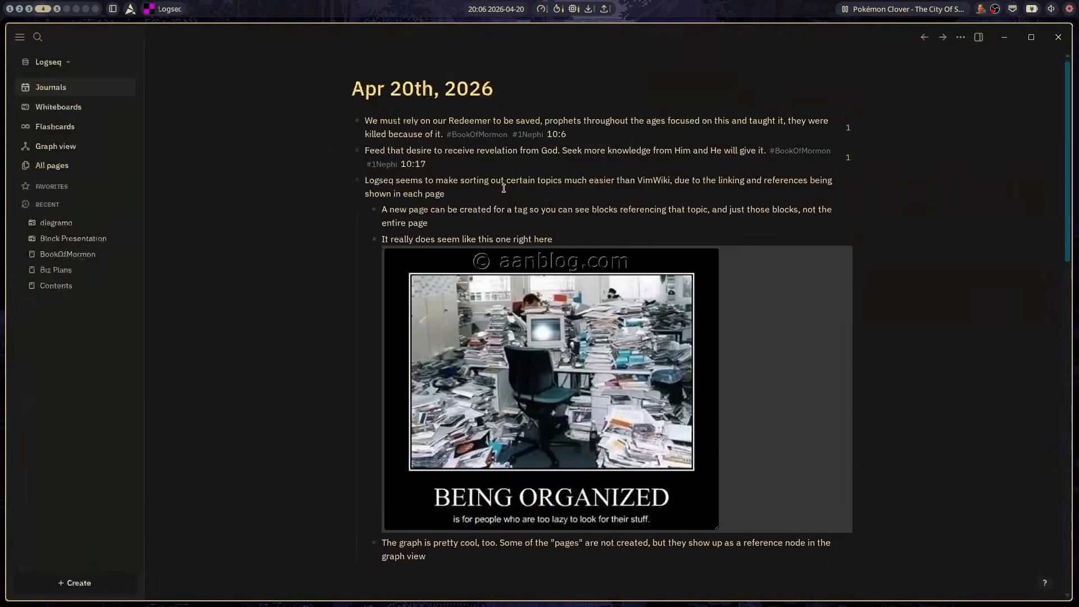
Look over the journal entries from Apr 20th back to Apr 17th, 2026 and return to the newest one.
scroll(504, 188, "down", 10)
scroll(503, 188, "up", 10)
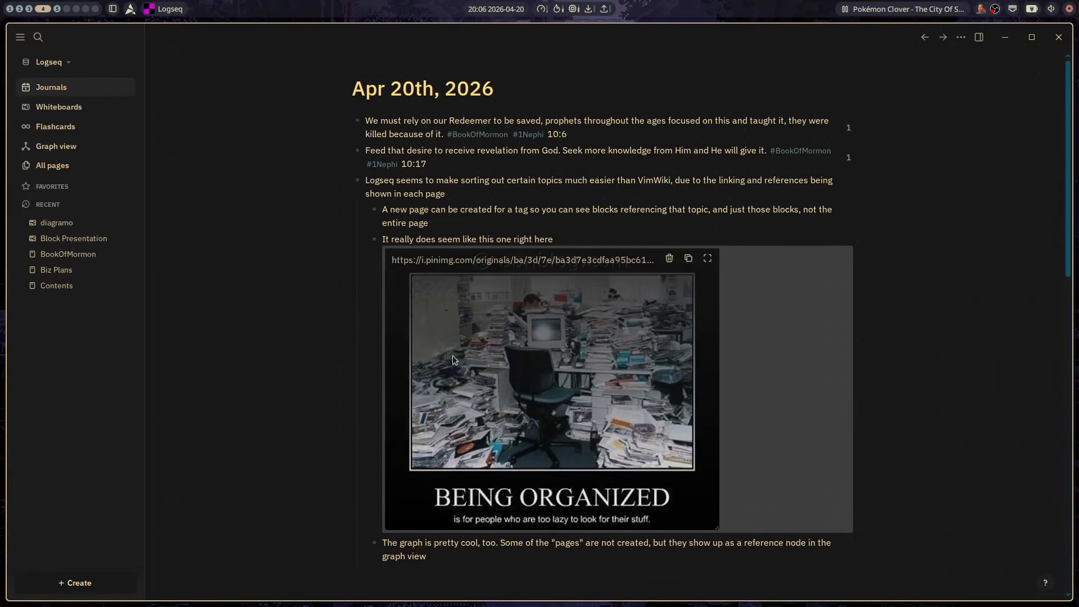
scroll(464, 180, "down", 2)
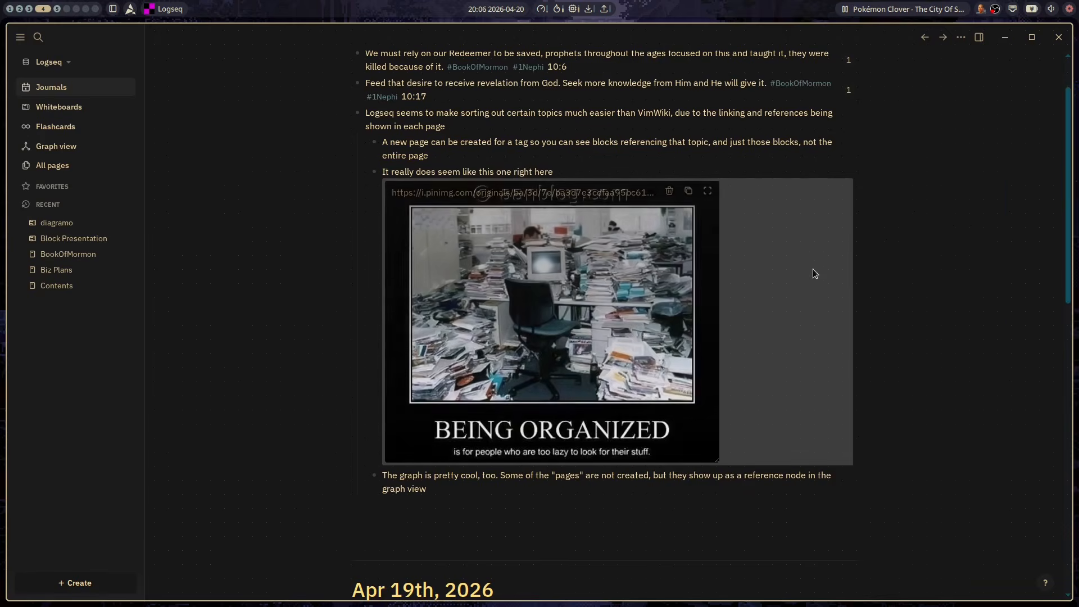
scroll(813, 326, "down", 6)
scroll(684, 345, "down", 6)
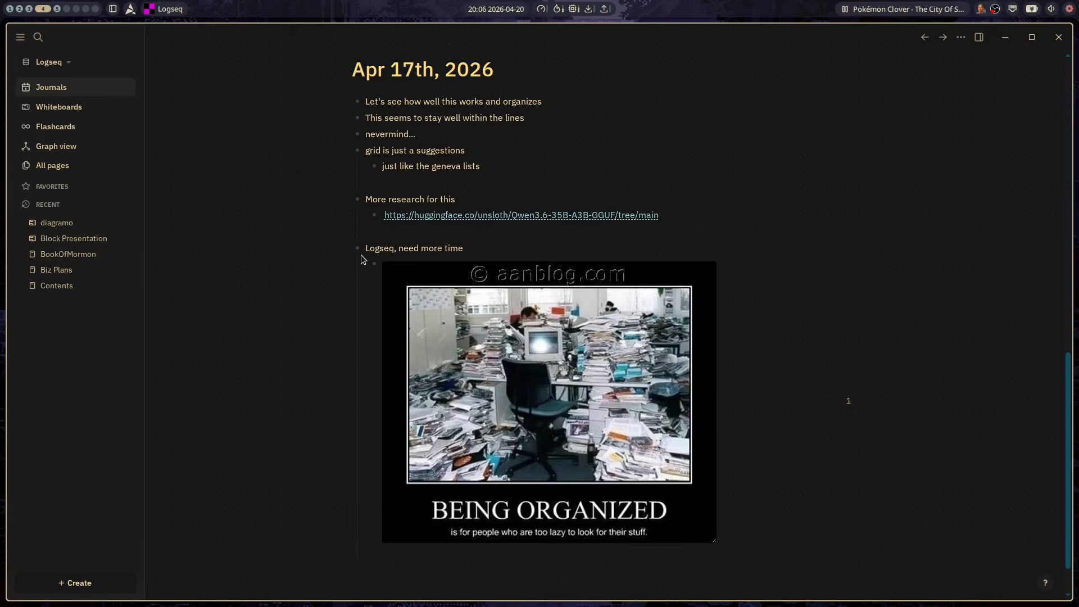
scroll(474, 241, "up", 5)
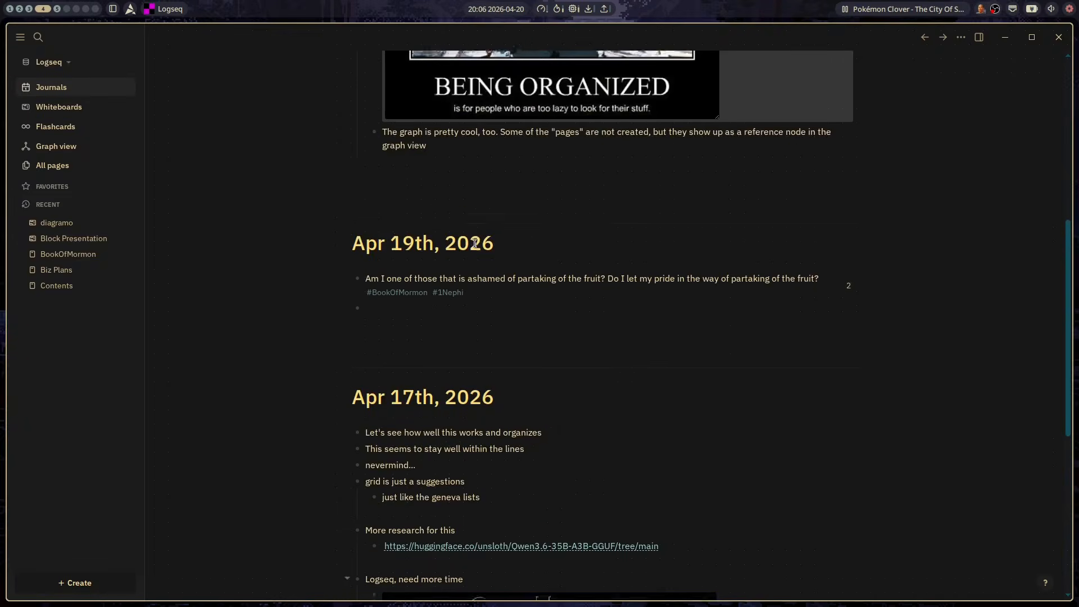
scroll(607, 206, "up", 7)
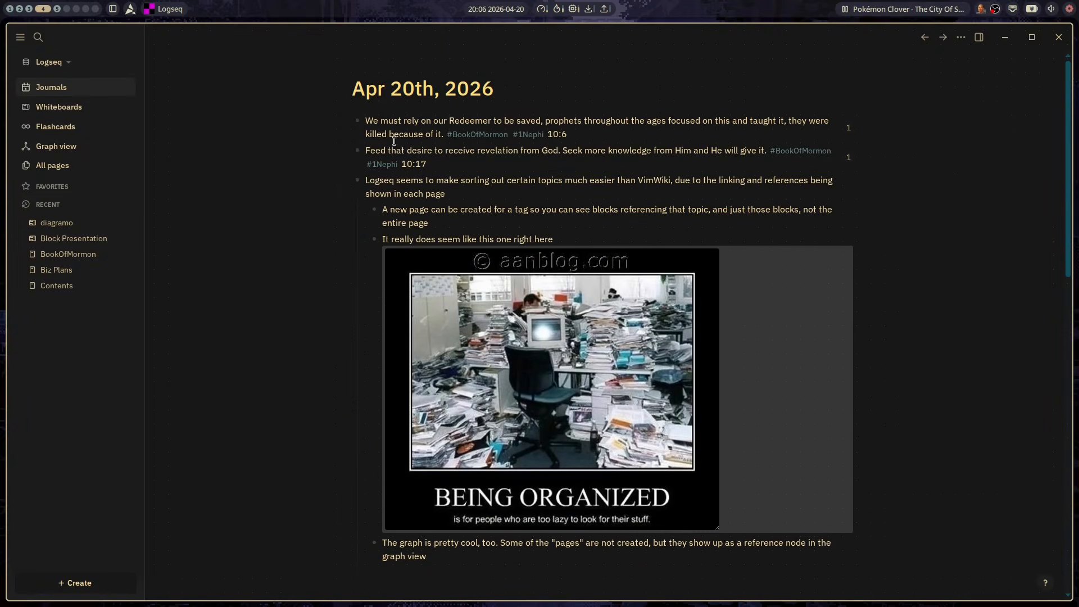
Open the block "We must rely on our Redeemer to be saved" on its own and return to the journals.
left_click(357, 120)
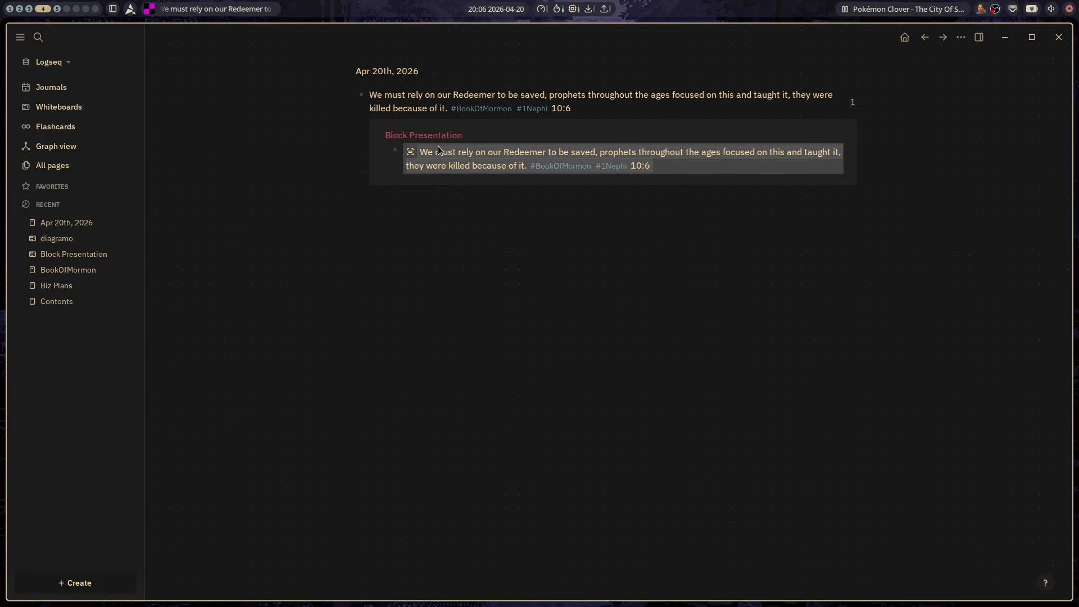
left_click(82, 91)
scroll(558, 177, "down", 2)
scroll(545, 174, "up", 2)
Zoom into the block about Logseq sorting topics and its nested image block, then open the Apr 20th, 2026 page.
left_click(357, 180)
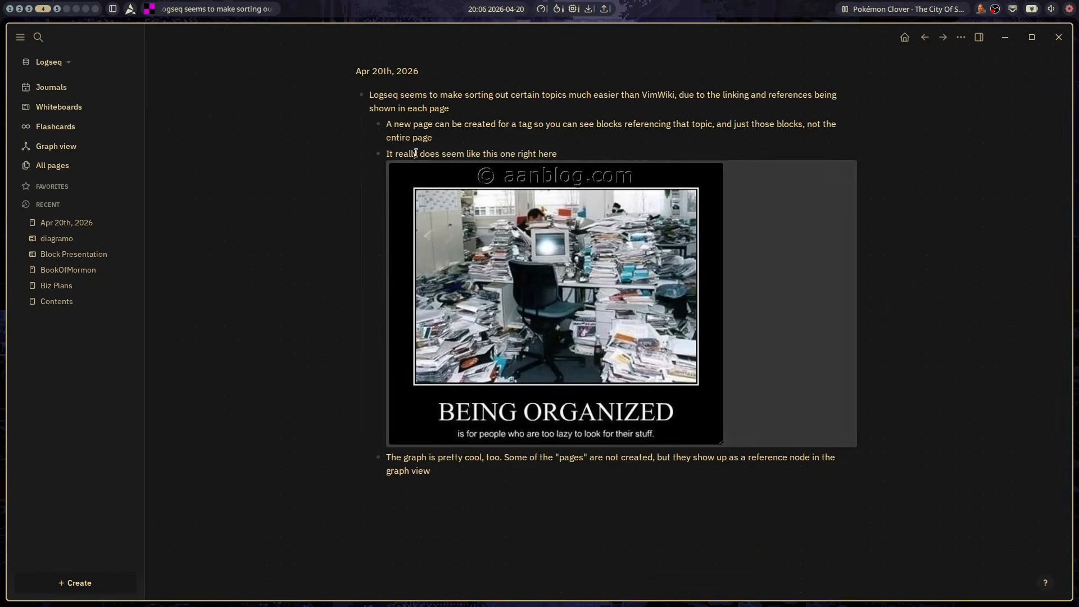
left_click(378, 153)
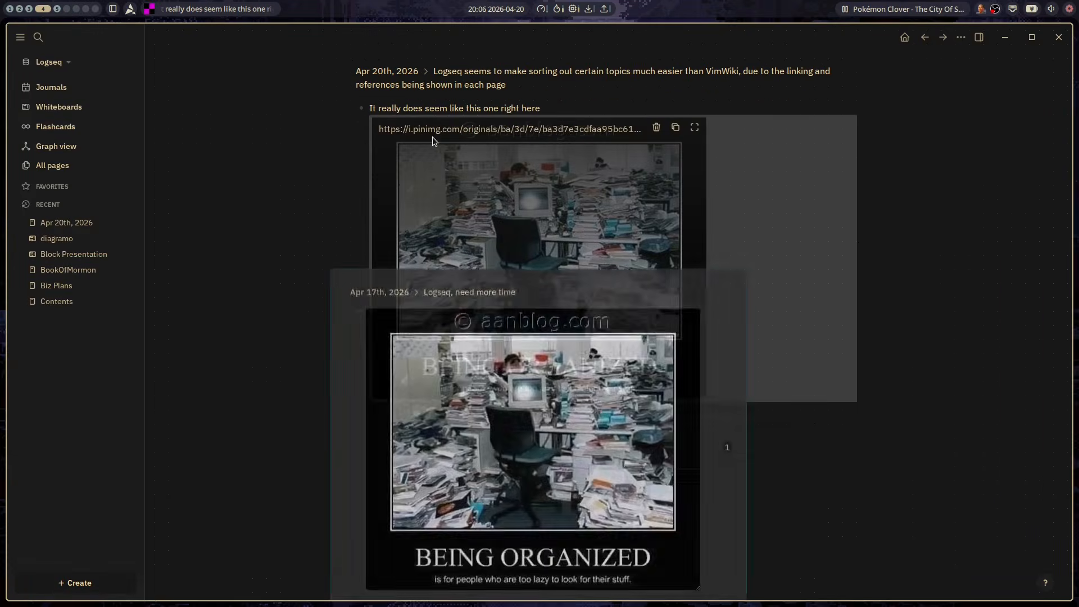
left_click(363, 72)
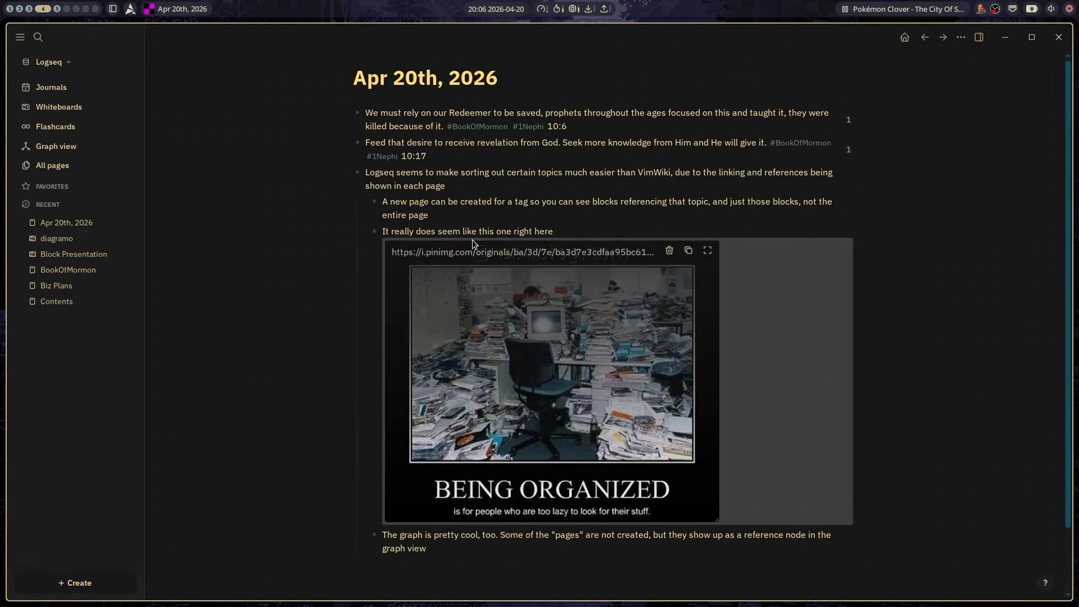
scroll(473, 241, "down", 3)
scroll(473, 241, "up", 3)
Return to the journals and open the BookOfMormon page from its tag in the first Apr 20th block.
left_click(111, 84)
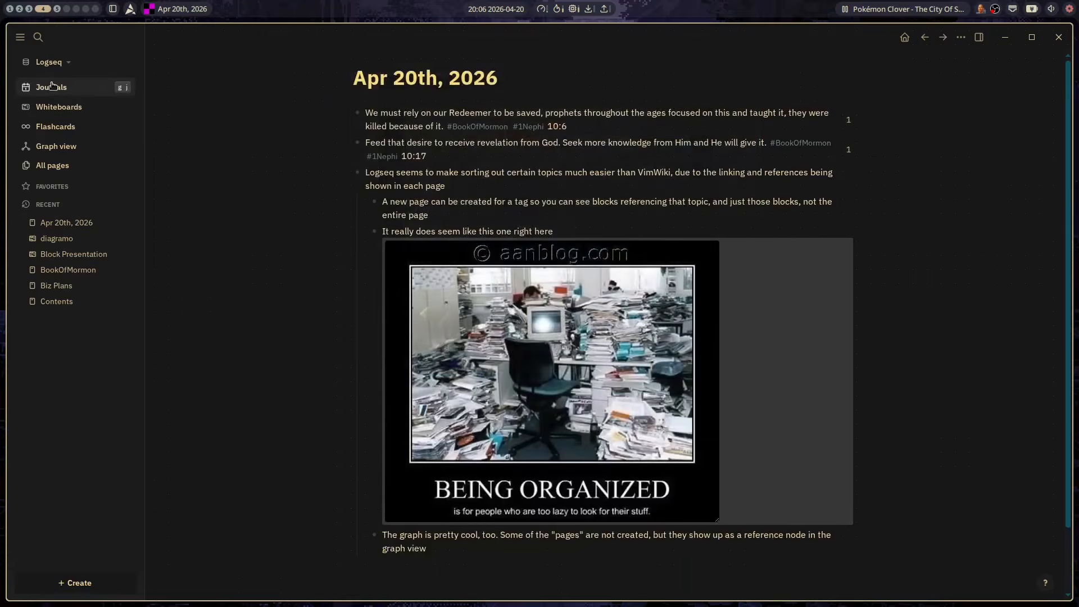
scroll(425, 150, "down", 5)
scroll(424, 150, "down", 6)
scroll(447, 186, "up", 6)
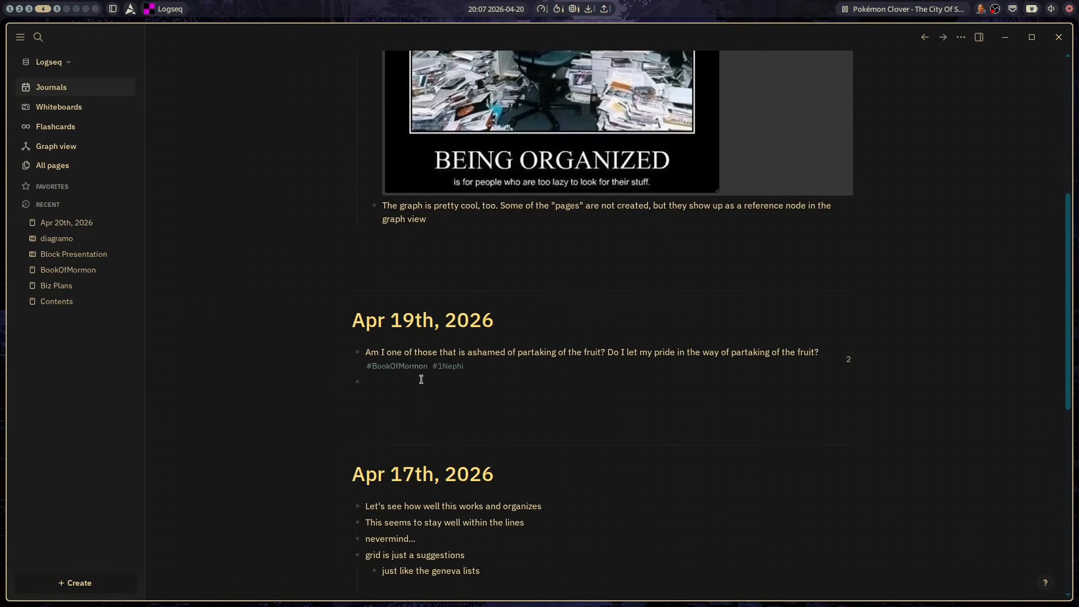
scroll(415, 368, "up", 6)
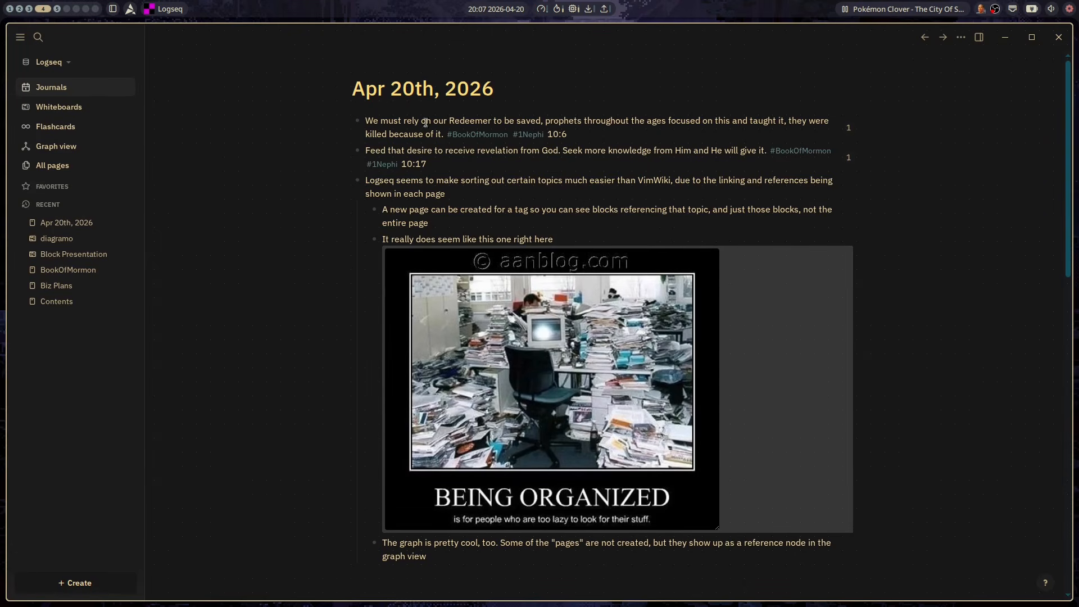
mouse_move(491, 135)
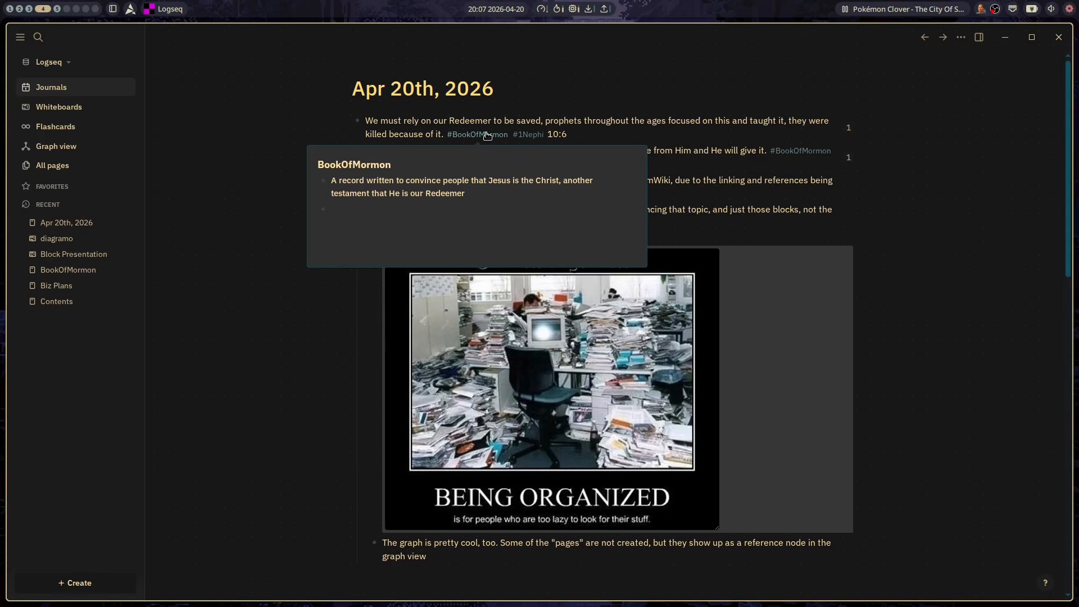
left_click(487, 134)
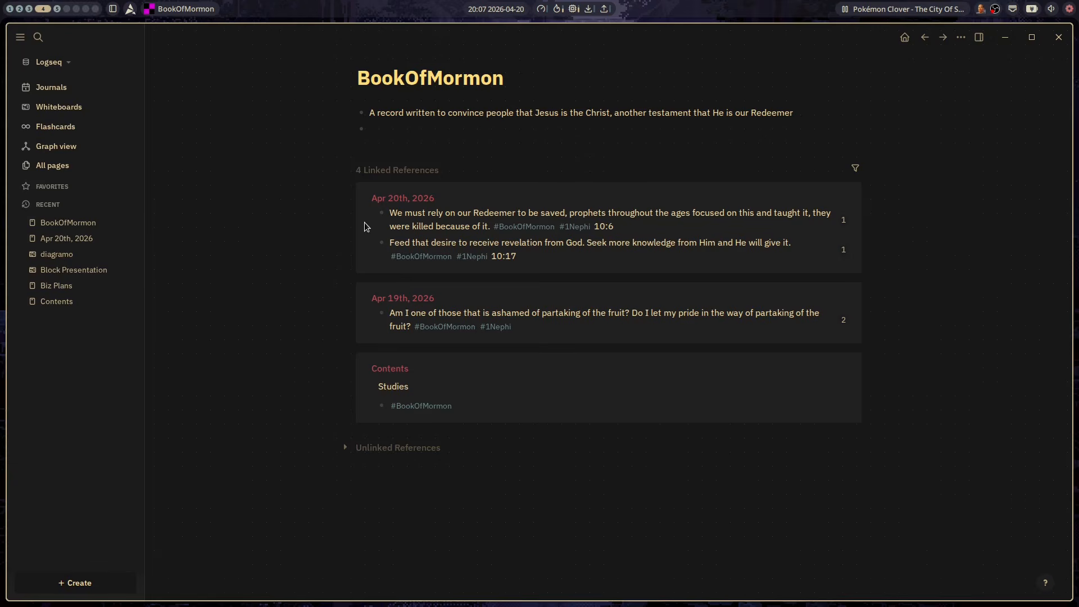
Open the Contents page, zoom into its Studies block and back, and follow the link to Biz Plans.
left_click(56, 301)
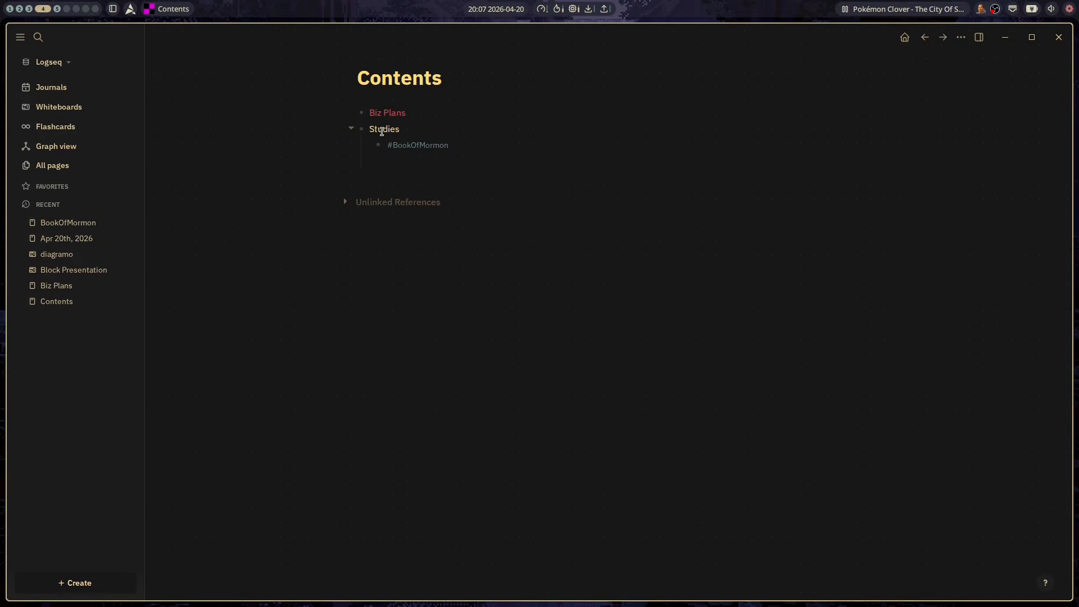
left_click(361, 129)
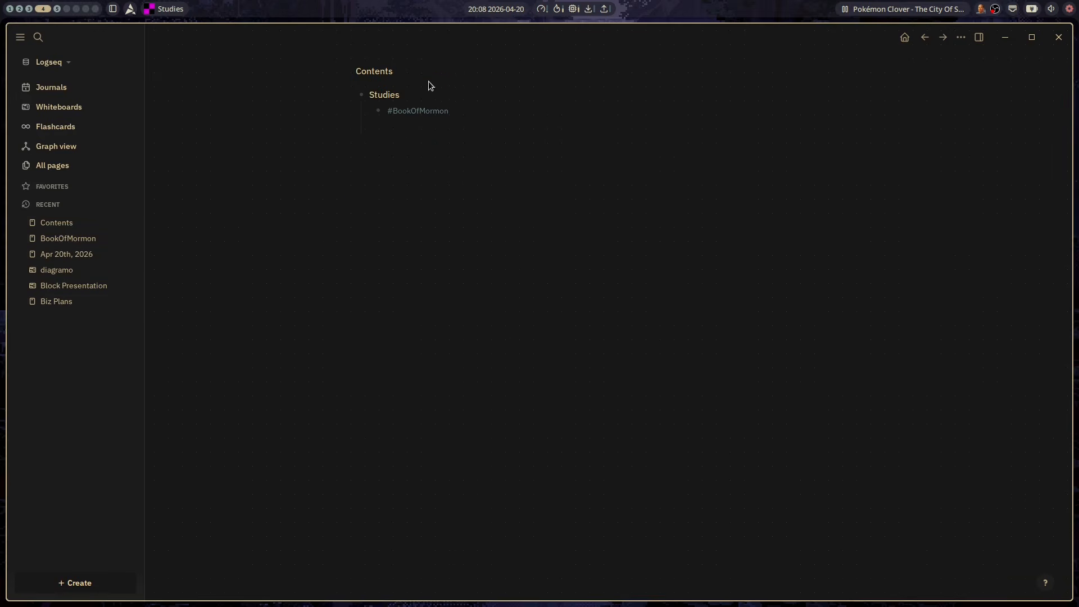
left_click(376, 71)
left_click(380, 111)
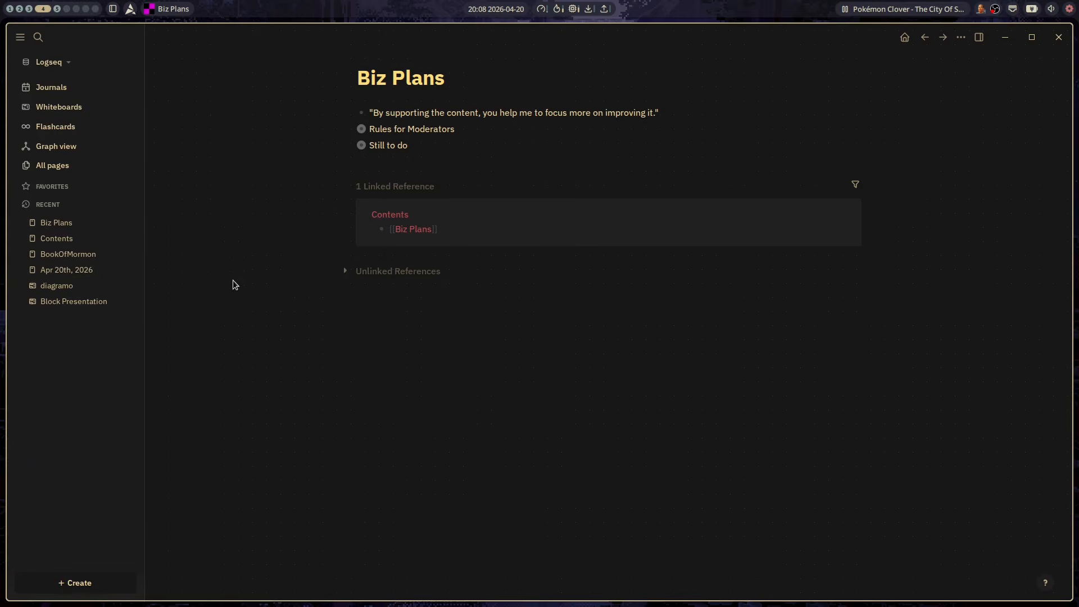
Revisit the recent pages Contents, Apr 20th, 2026 and Biz Plans in turn.
left_click(58, 238)
left_click(66, 270)
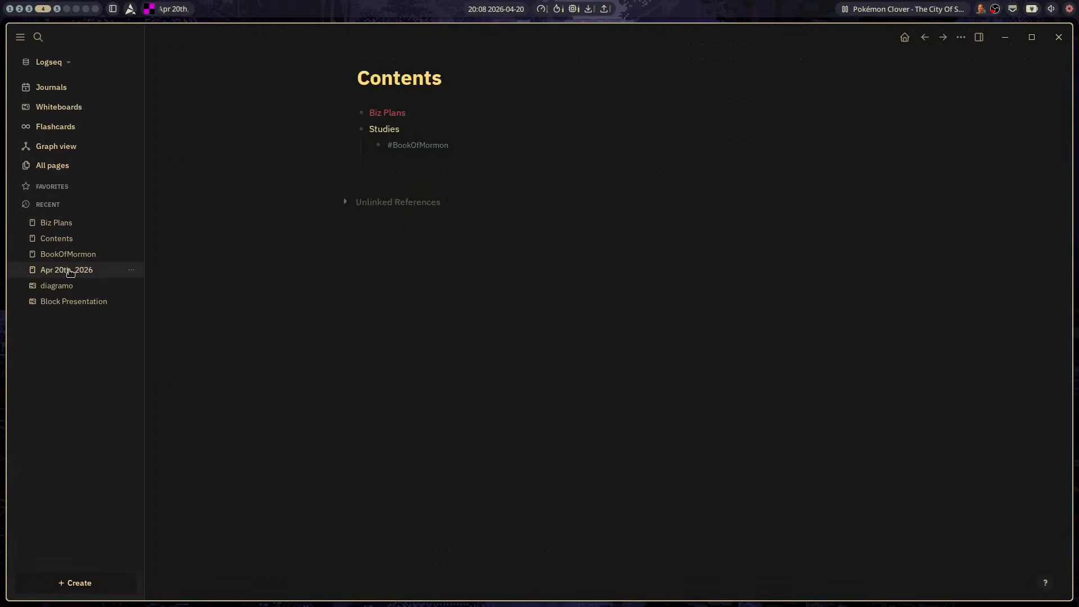
scroll(383, 317, "down", 1)
scroll(383, 317, "down", 3)
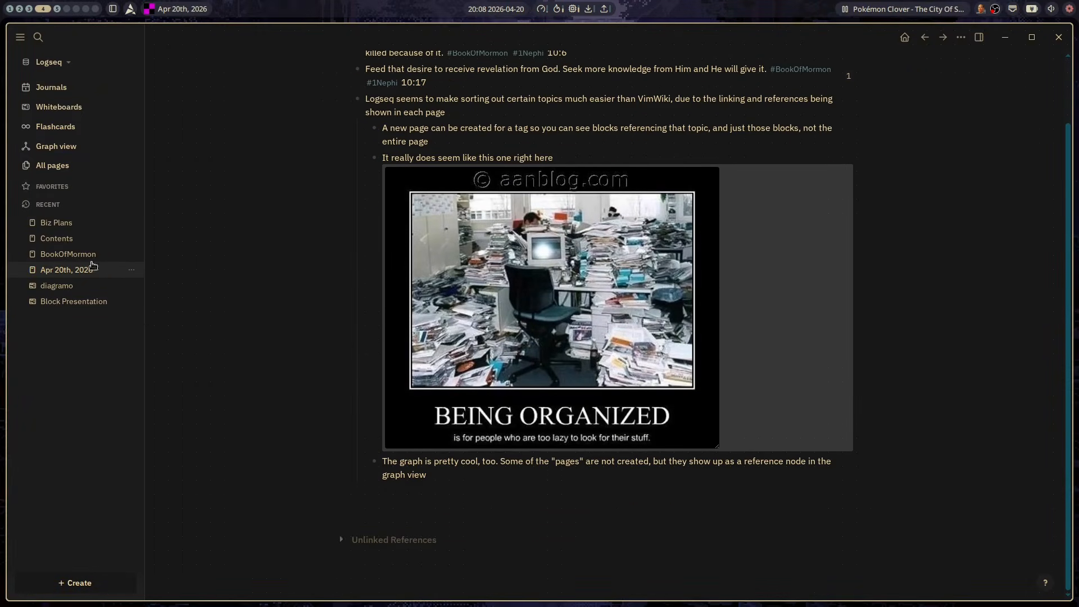
left_click(56, 223)
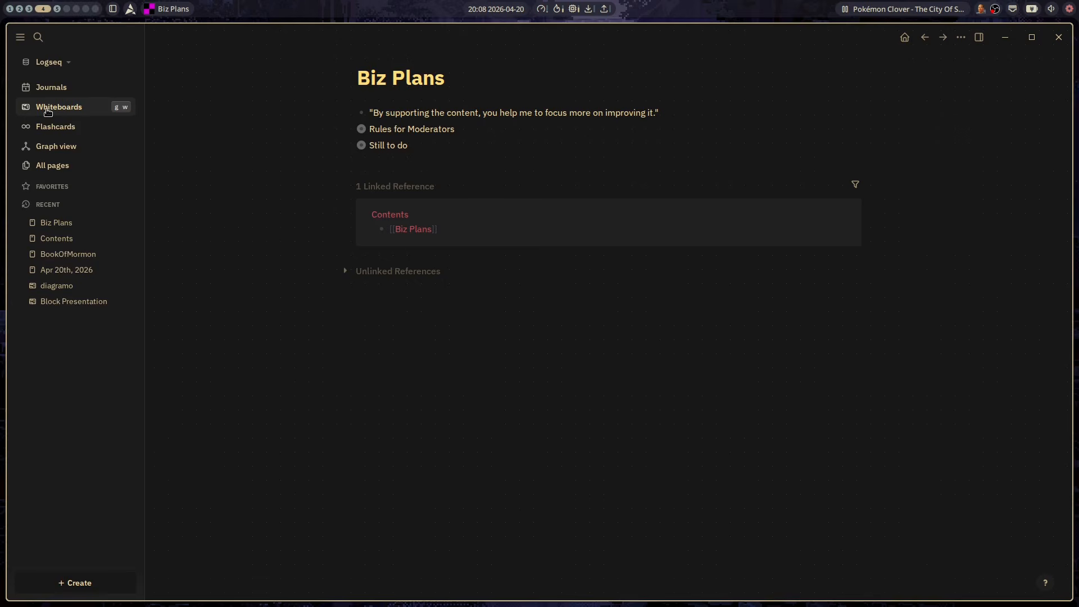
Open the graph view and examine how the pages and tags are linked.
left_click(52, 147)
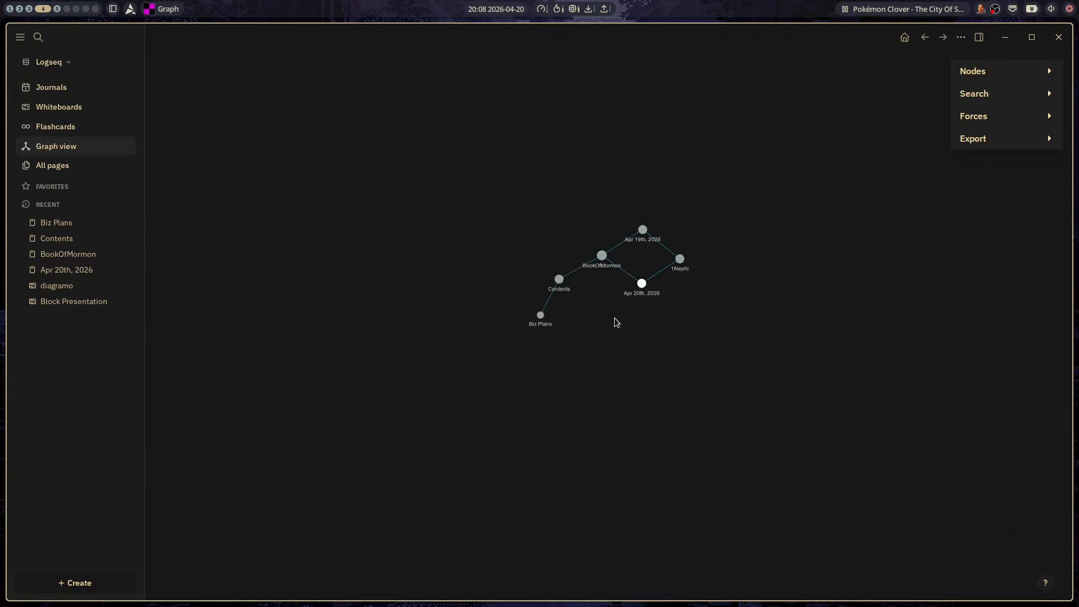
scroll(614, 292, "up", 3)
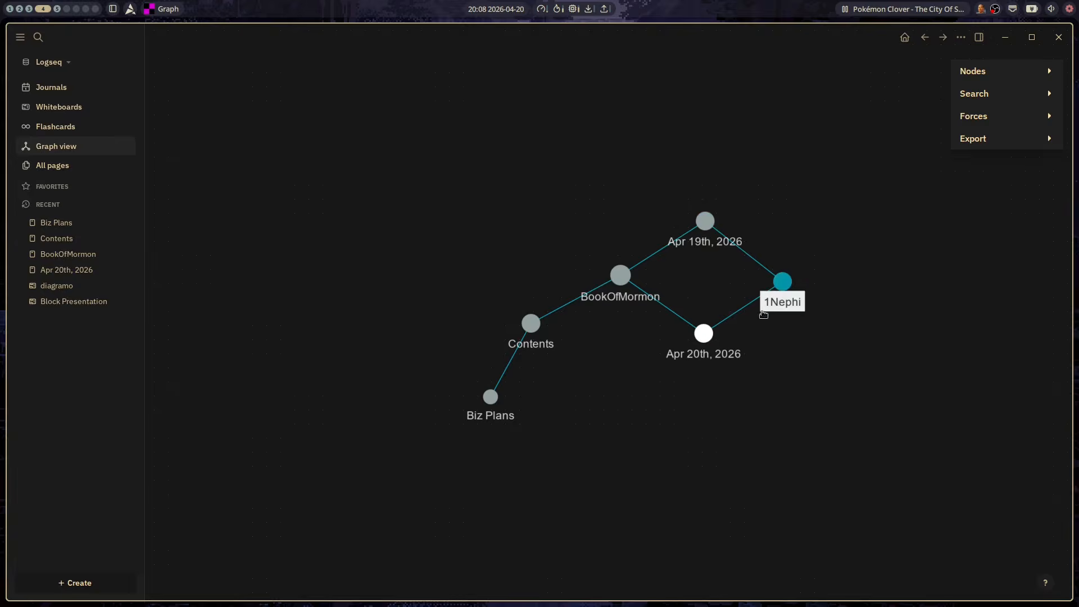
left_click_drag(917, 168, 751, 157)
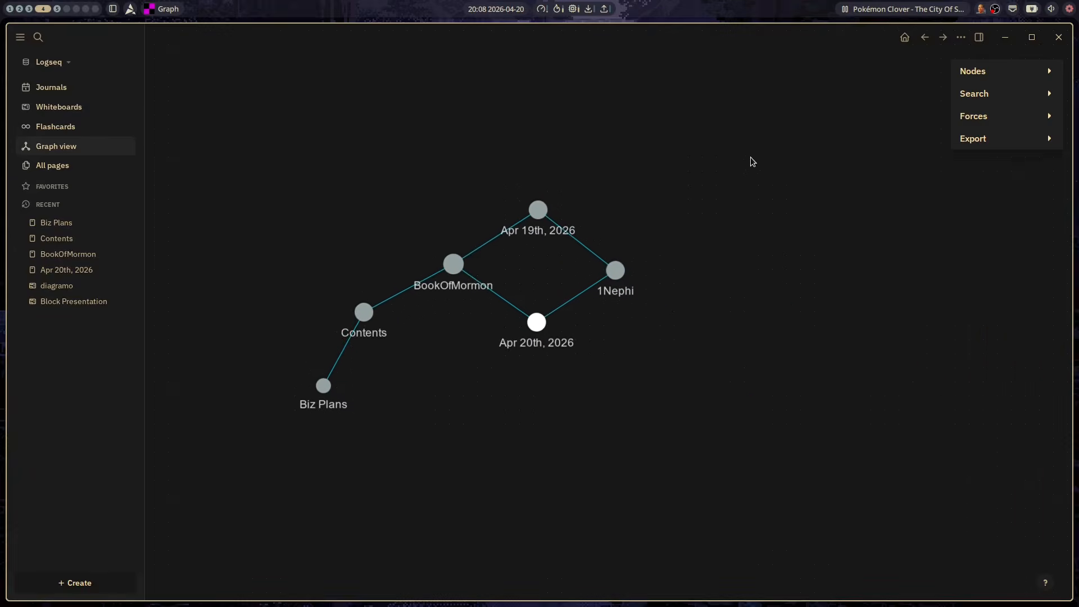
Show the graph's Nodes options, collapse them and expand the Search options.
left_click(1047, 71)
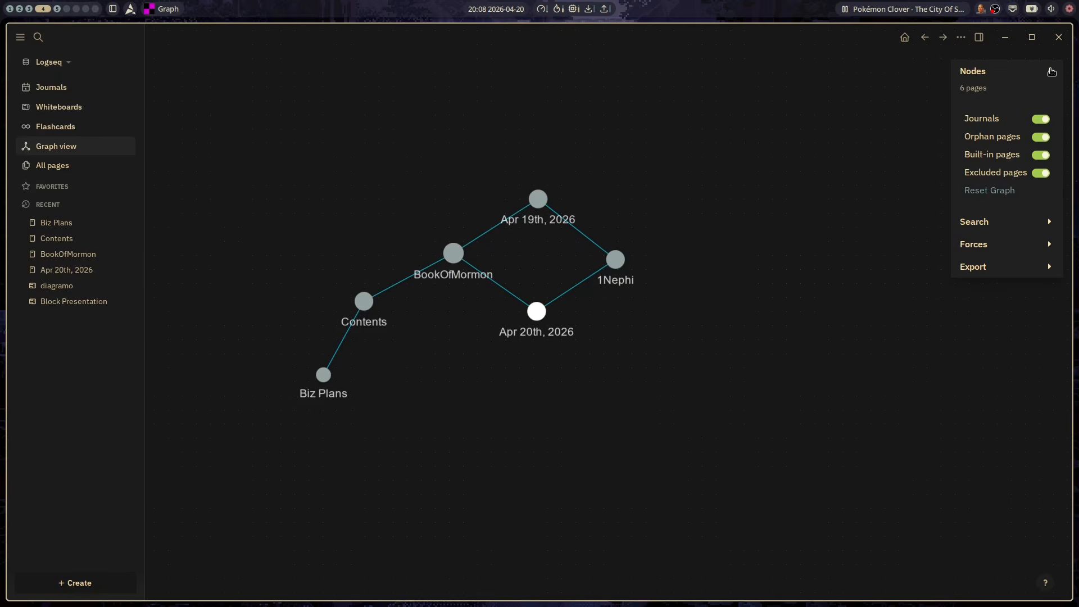
left_click(1047, 89)
left_click(1041, 94)
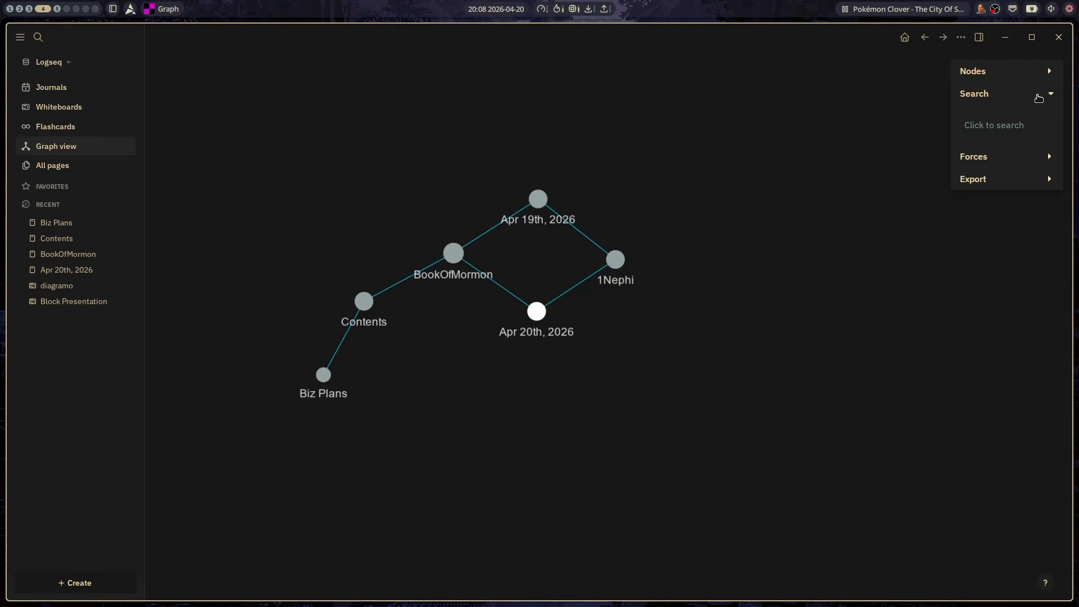
Collapse the graph's Search options, show the Forces settings and collapse them again.
left_click(1028, 93)
left_click(1011, 118)
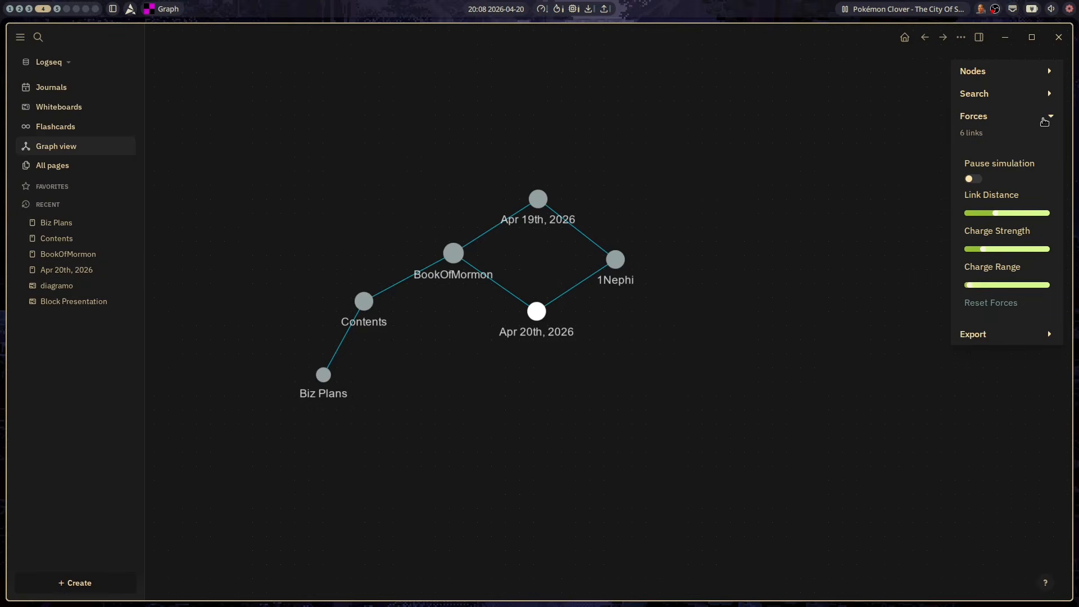
left_click(1027, 118)
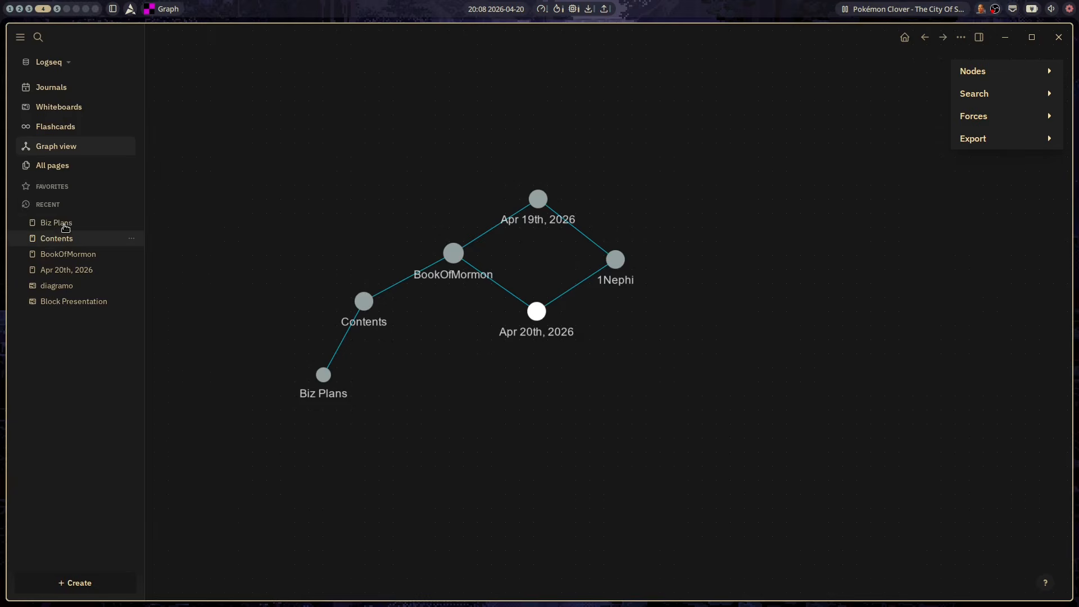
Open the BookOfMormon page and check its linked and unlinked references.
left_click(66, 254)
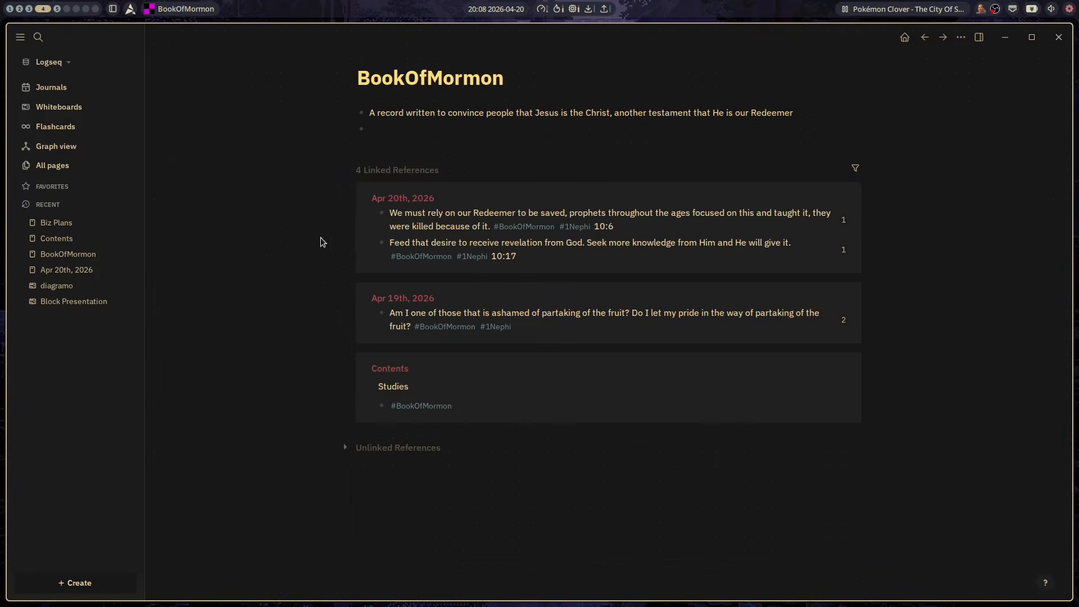
key("Escape")
key("Escape")
left_click(347, 448)
left_click(348, 451)
Open the journals and skim the daily entries down to Apr 17th, 2026 and back.
left_click(51, 89)
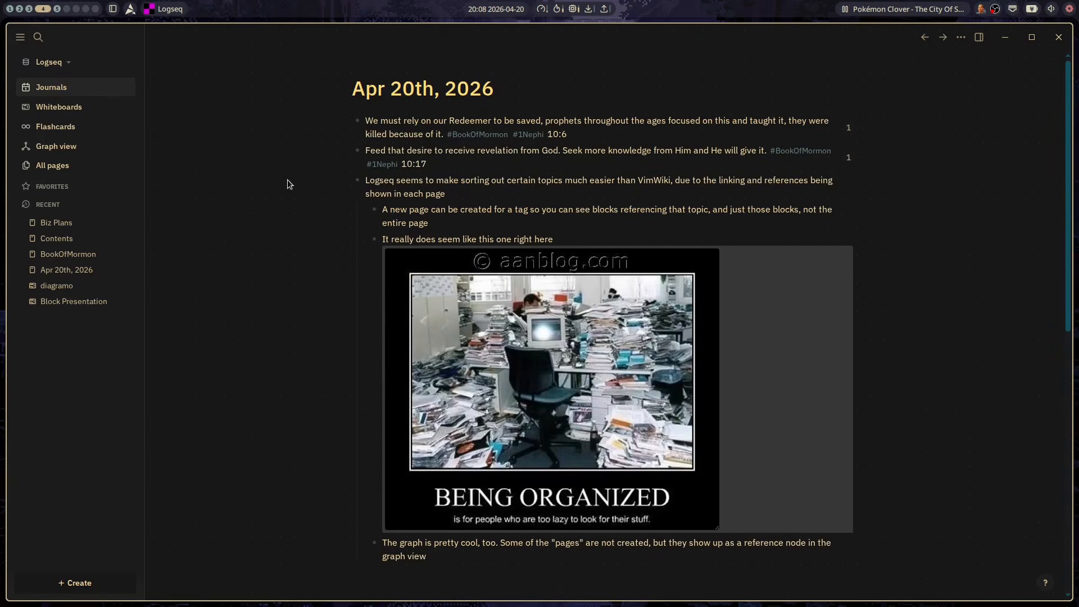
scroll(284, 185, "down", 5)
scroll(281, 209, "down", 7)
scroll(281, 209, "up", 13)
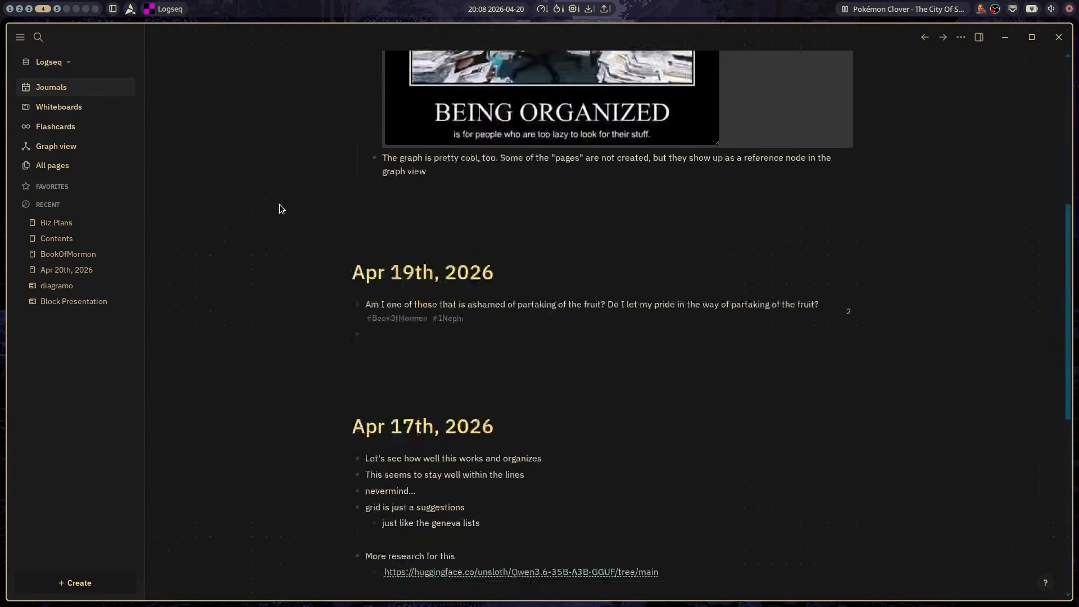
Open the Block Presentation whiteboard and shift the 10:6 block slightly left and down within the April 20, 2026 frame.
left_click(39, 107)
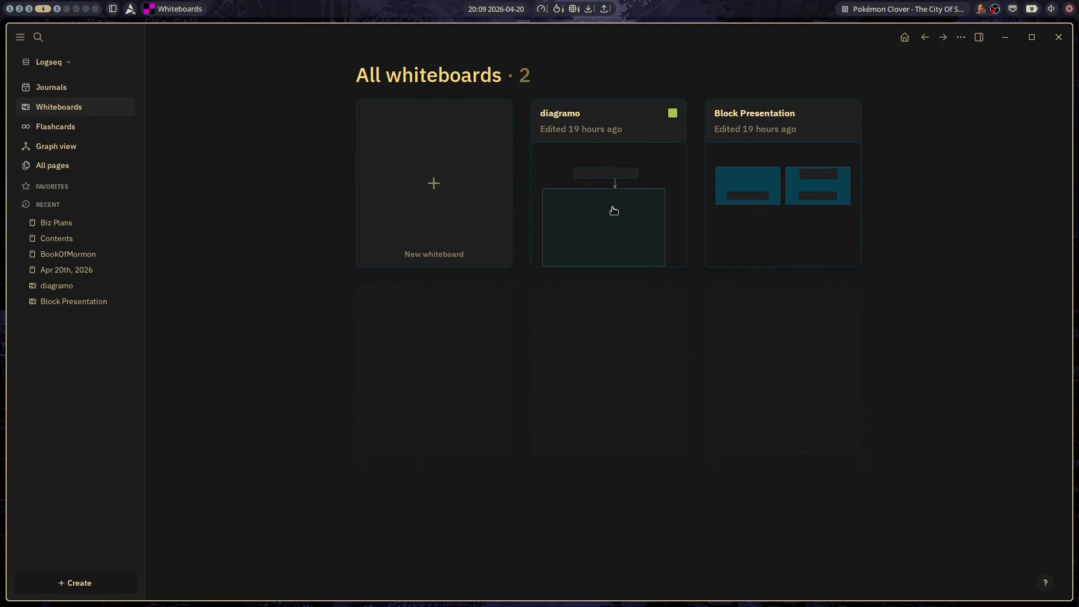
left_click(776, 207)
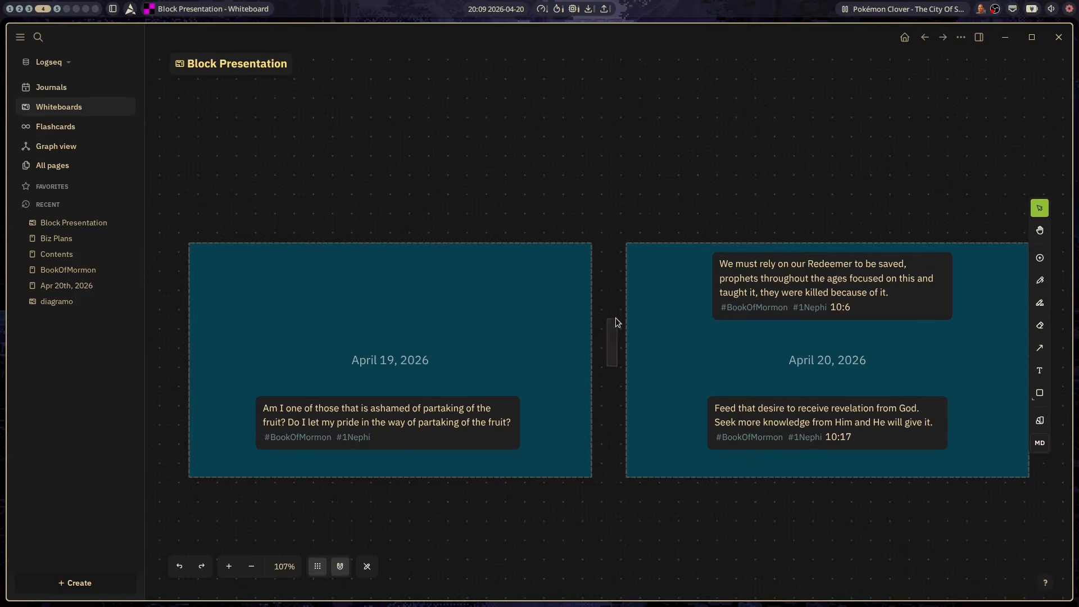
left_click(840, 298)
left_click_drag(840, 298, 873, 312)
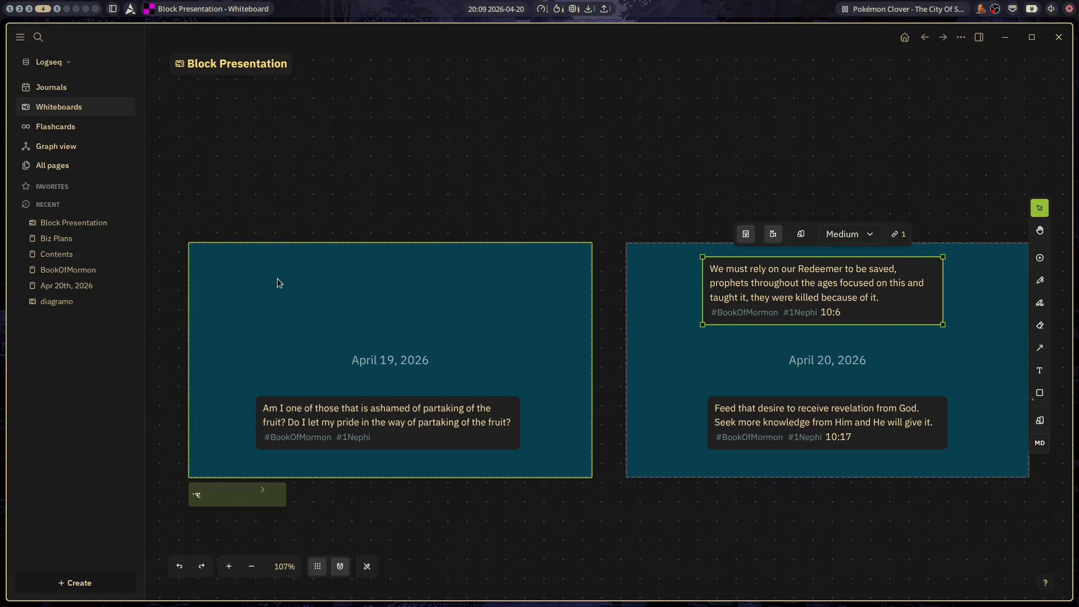
Search the blocks for "Logse" and place the block "Logseq, need more time" above the April 19, 2026 frame.
double_click(354, 175)
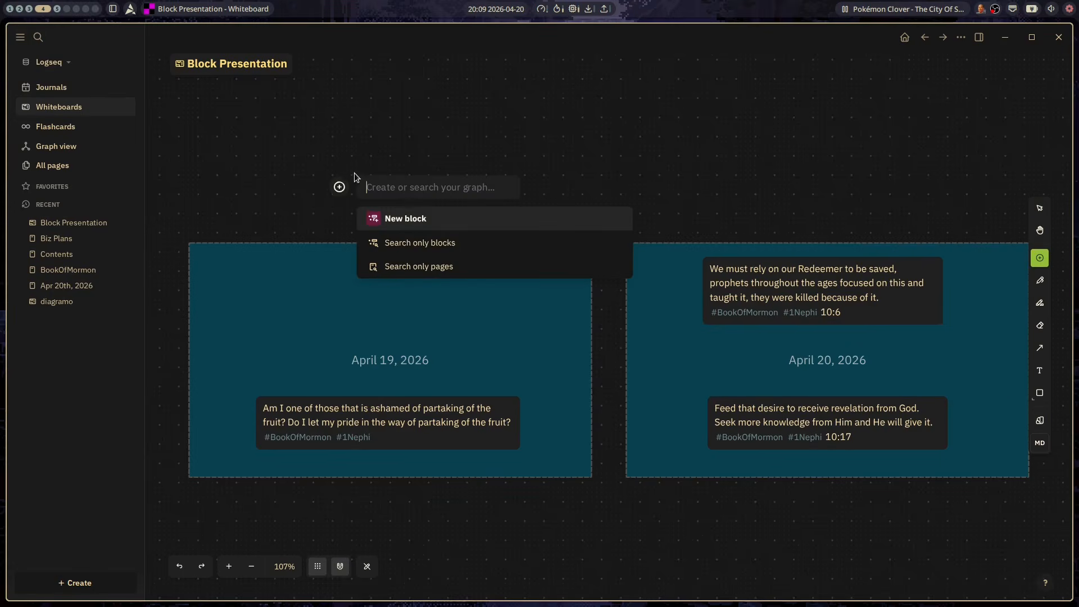
left_click(432, 245)
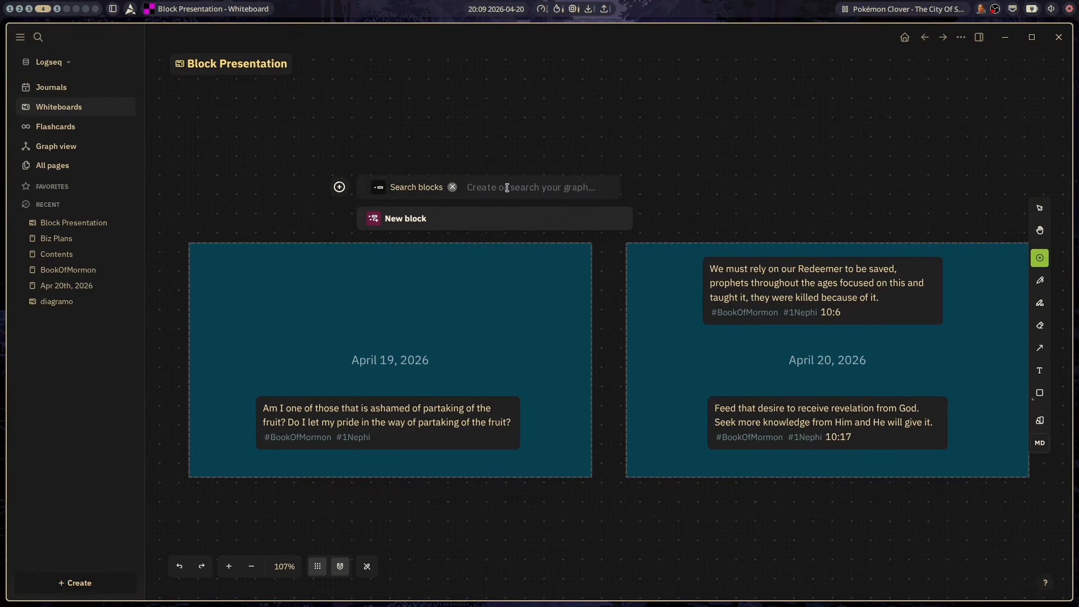
type("#")
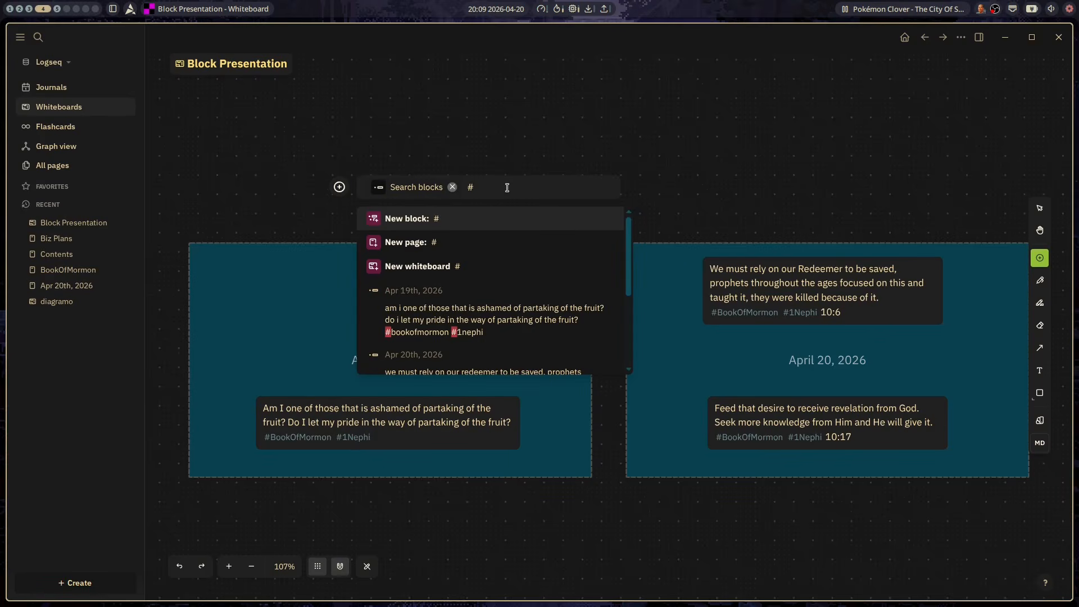
scroll(472, 290, "down", 2)
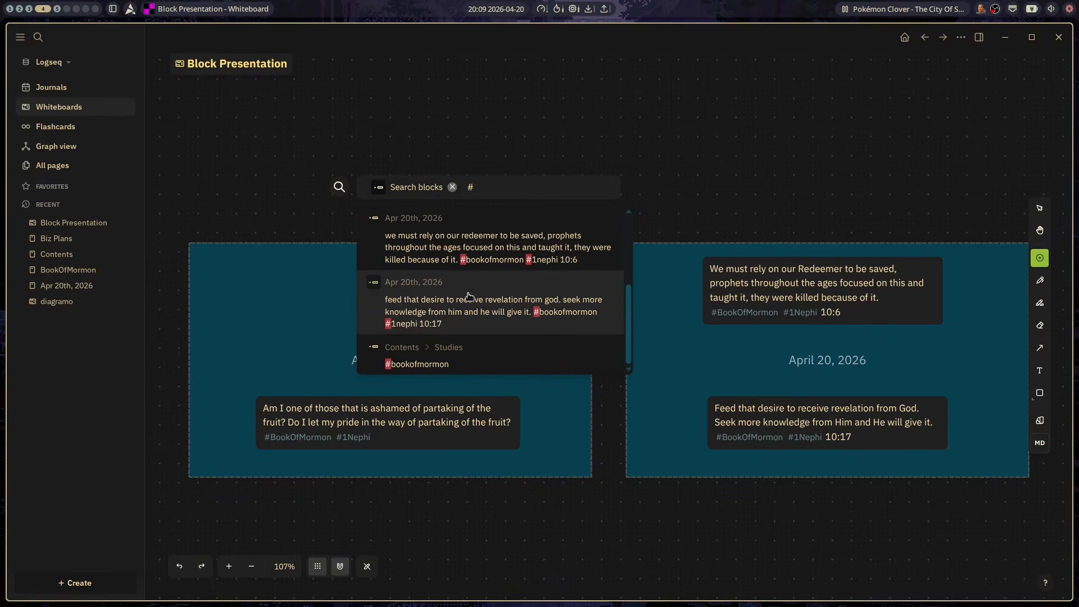
key("BackSpace")
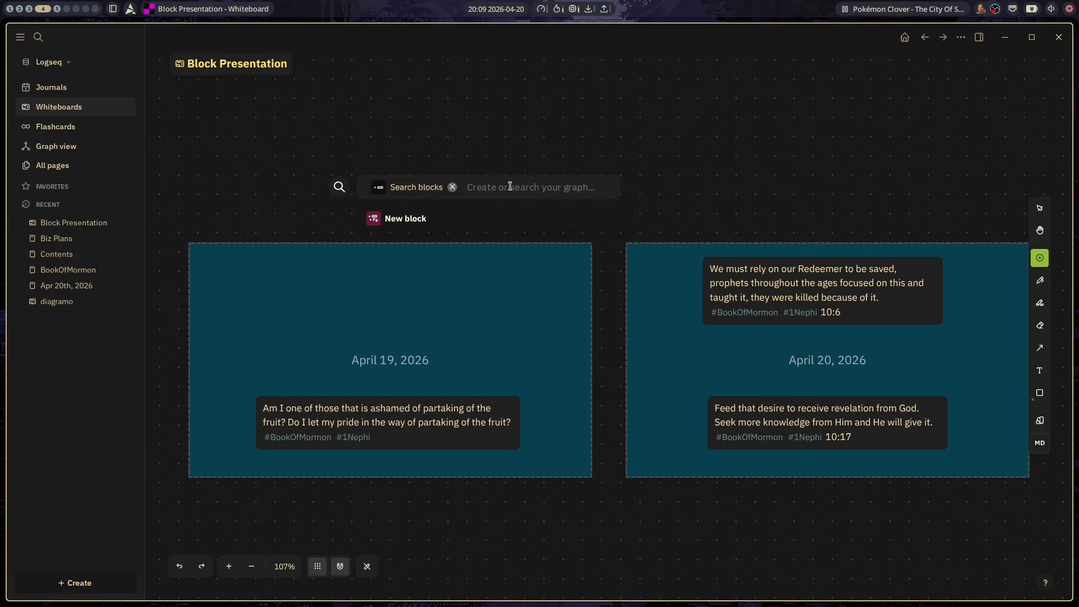
type("L")
key("BackSpace")
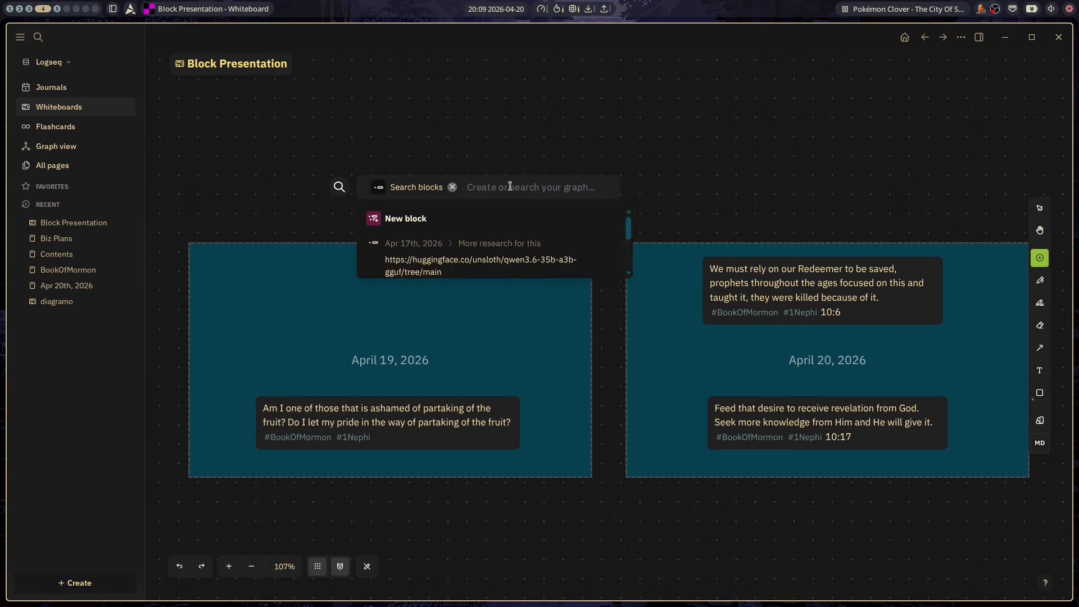
type("Logse")
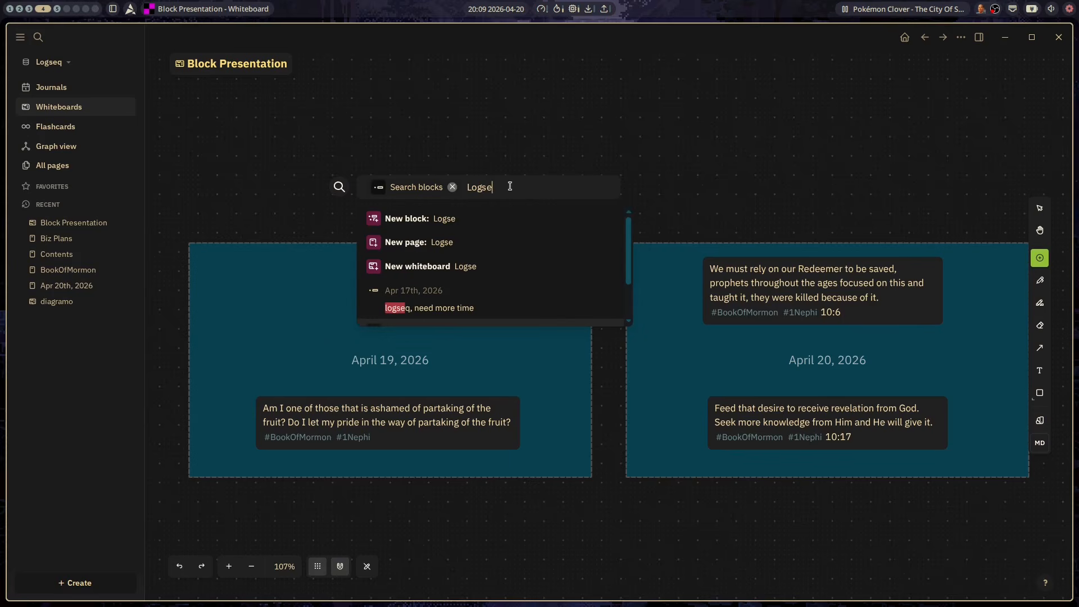
left_click(452, 306)
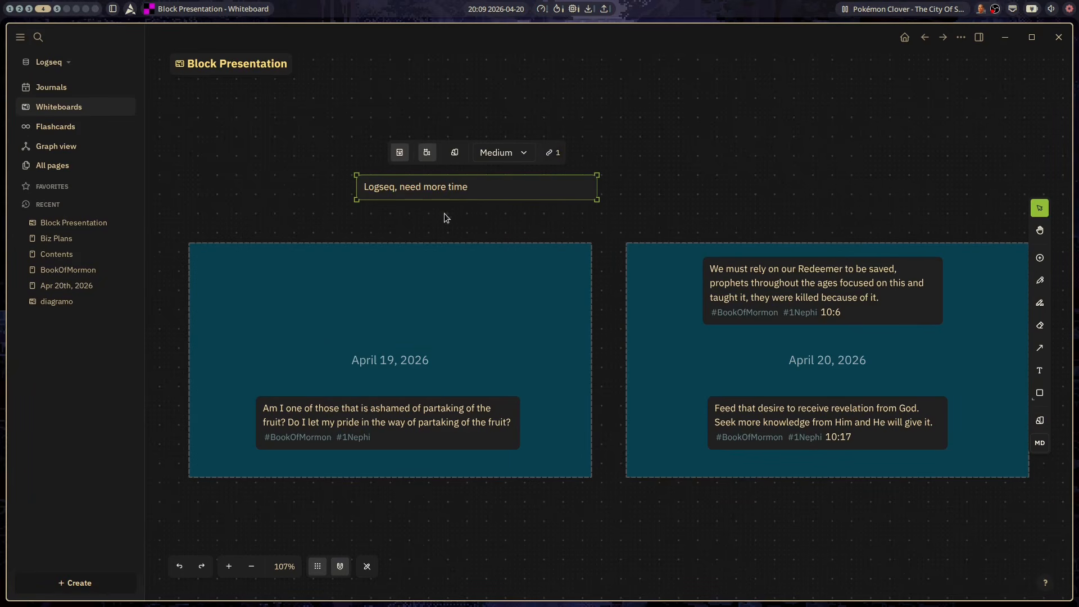
Open the source of the "Logseq, need more time" block and return to the overview of all whiteboards.
left_click(419, 243)
left_click(659, 140)
mouse_move(439, 190)
left_click(395, 212)
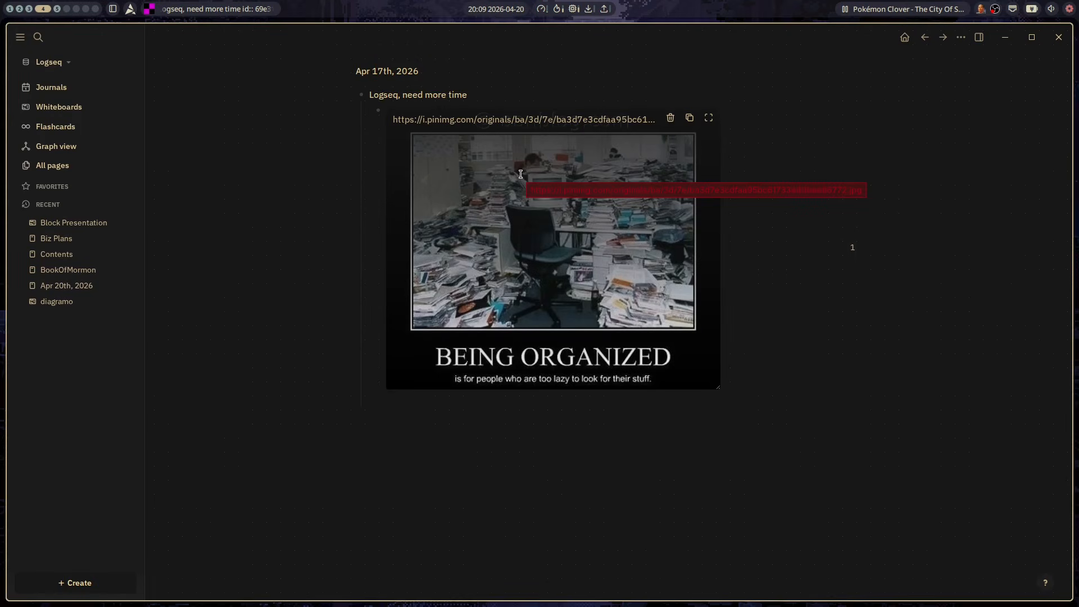
left_click(52, 89)
left_click(54, 107)
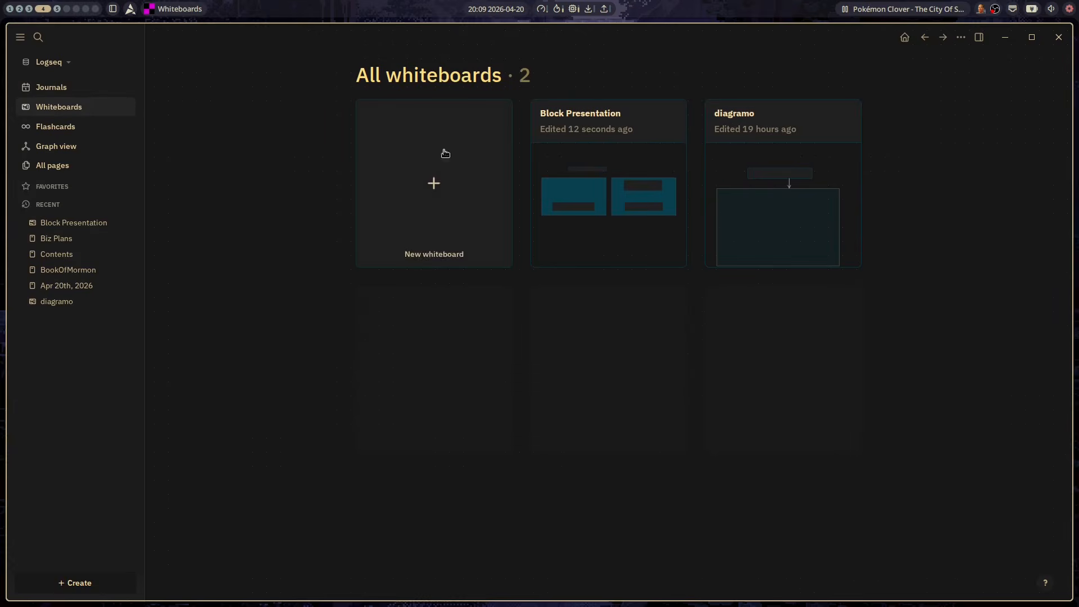
Open the diagramo whiteboard and move the embedded Qwen3.6-35B-A3B-GGUF page slightly up and right below its note.
left_click(749, 209)
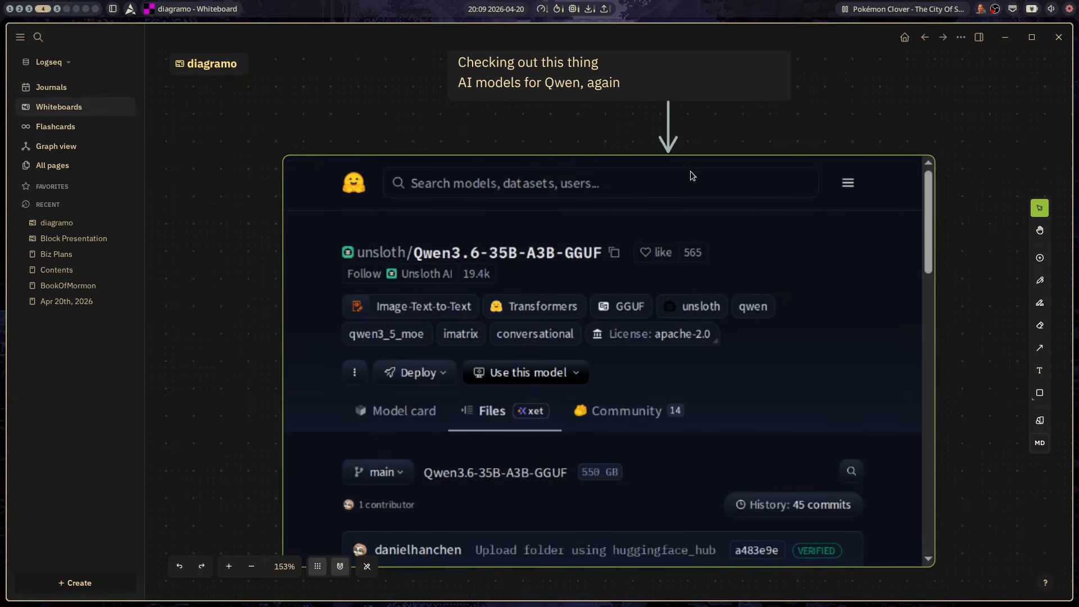
scroll(616, 351, "down", 5)
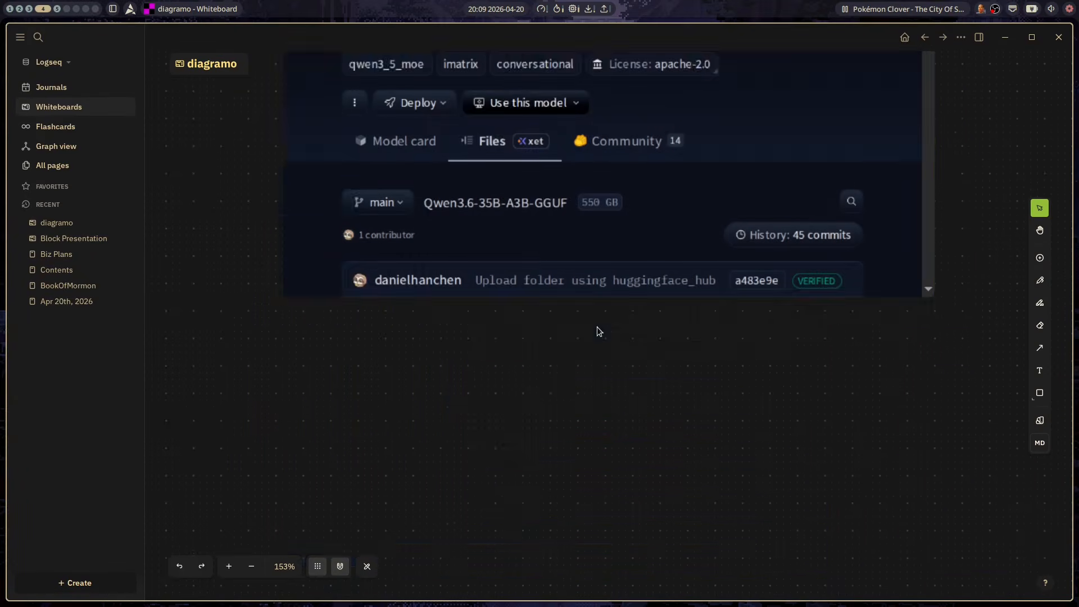
scroll(597, 325, "up", 6)
left_click_drag(929, 299, 944, 279)
Browse the embedded page's model file list, then zoom the whiteboard out to 98% and pan across its canvas.
left_click(854, 333)
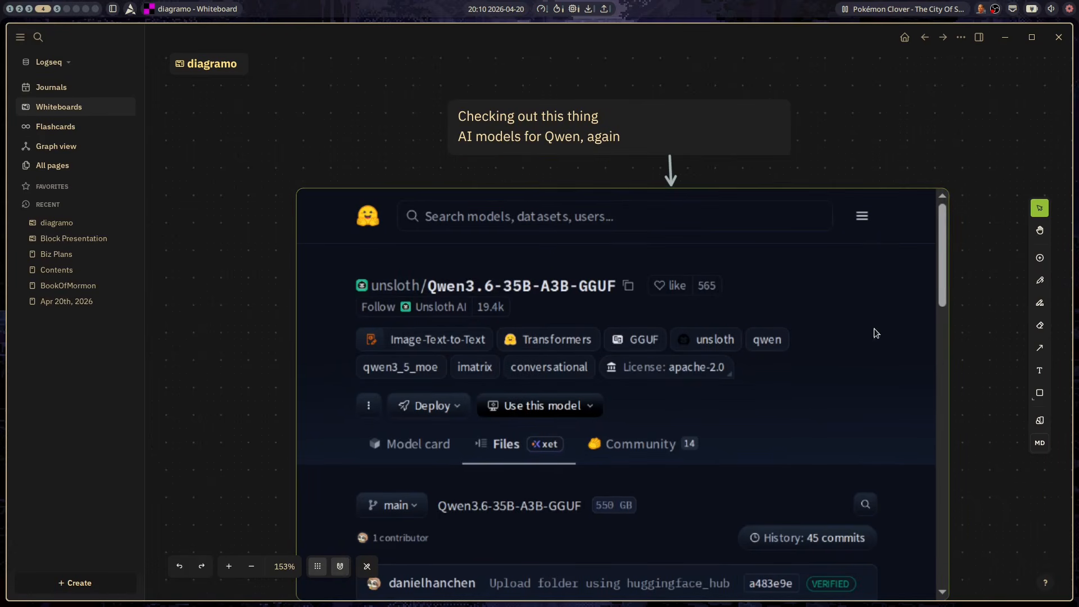
scroll(942, 277, "down", 6)
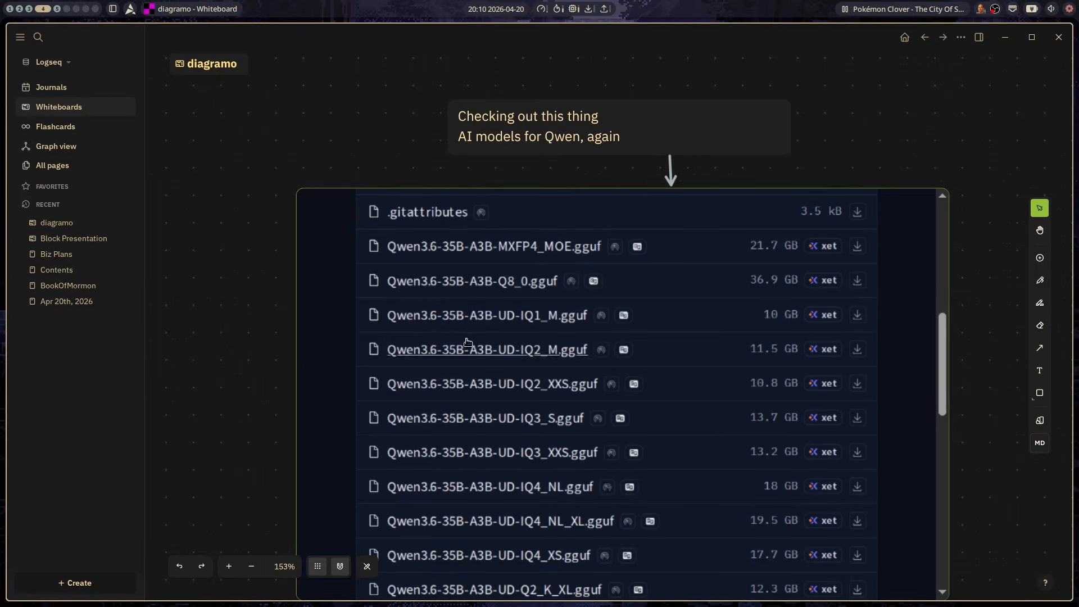
scroll(424, 344, "down", 2)
left_click(227, 267)
scroll(232, 281, "down", 3)
scroll(233, 281, "down", 3)
left_click_drag(224, 251, 289, 317)
left_click_drag(247, 271, 268, 290)
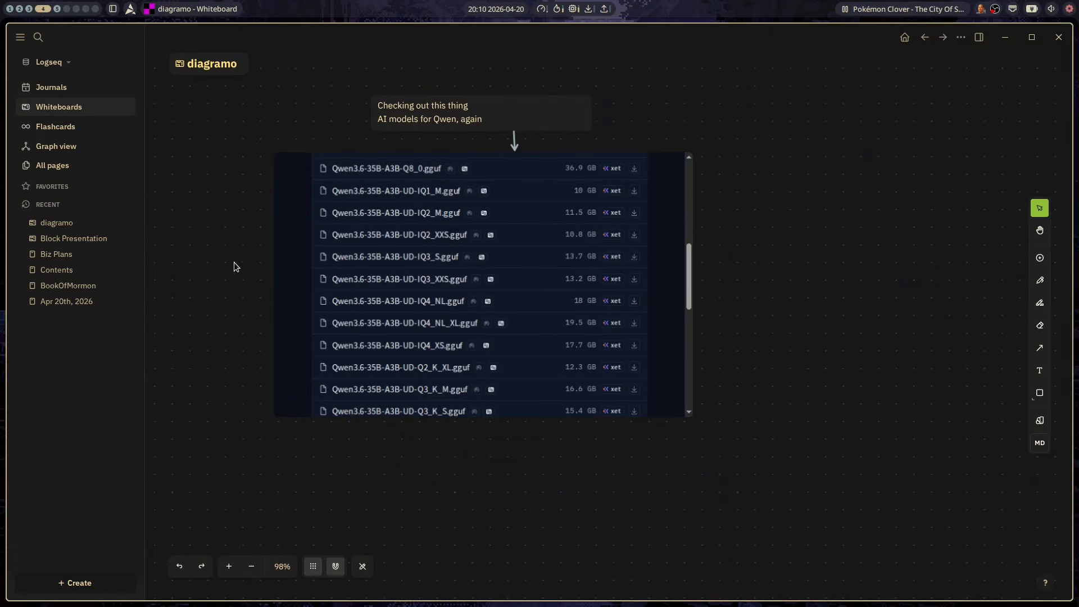
key("h")
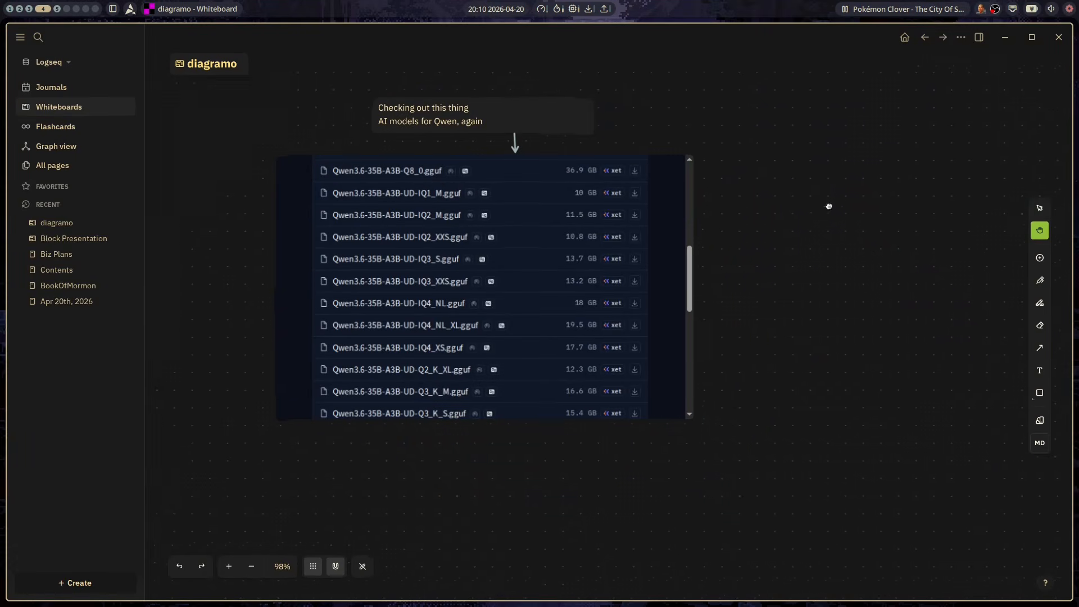
left_click_drag(829, 206, 908, 236)
Read the flashcards introduction, close it and look over the list of all pages.
left_click(58, 126)
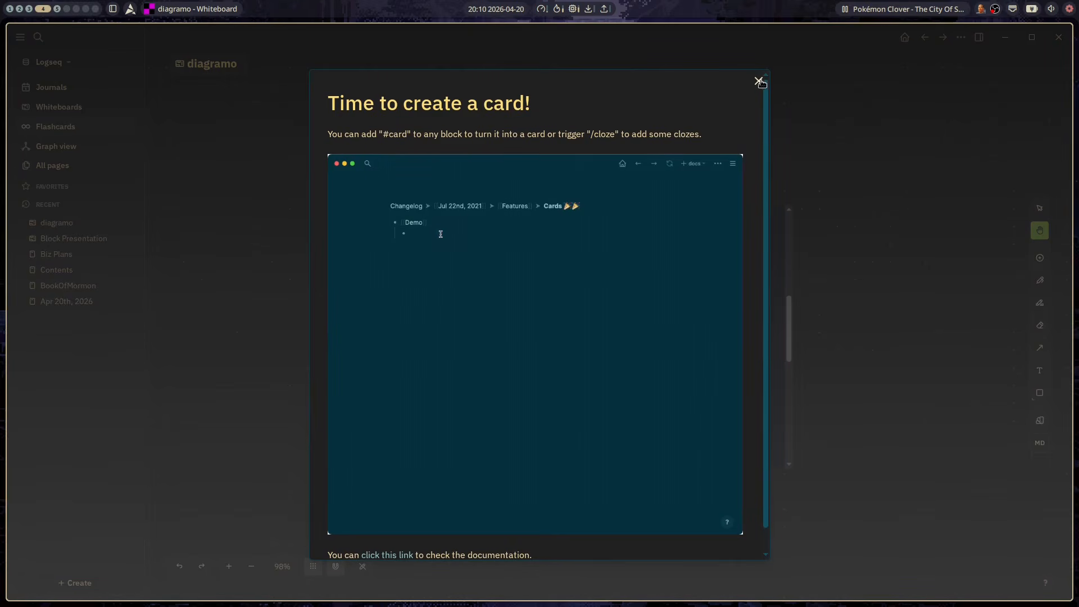
scroll(688, 168, "down", 2)
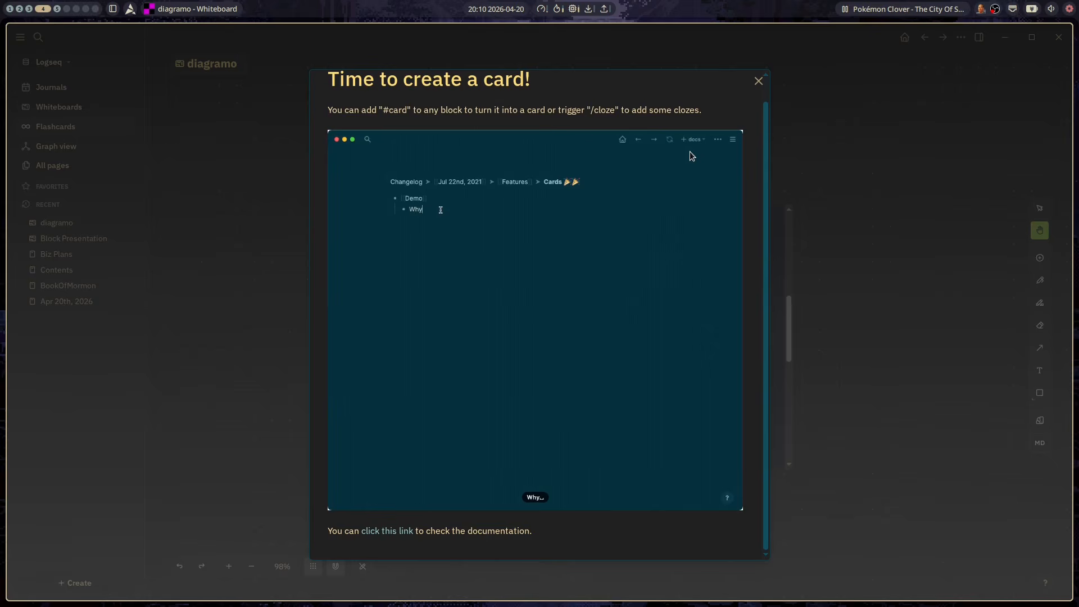
left_click(759, 82)
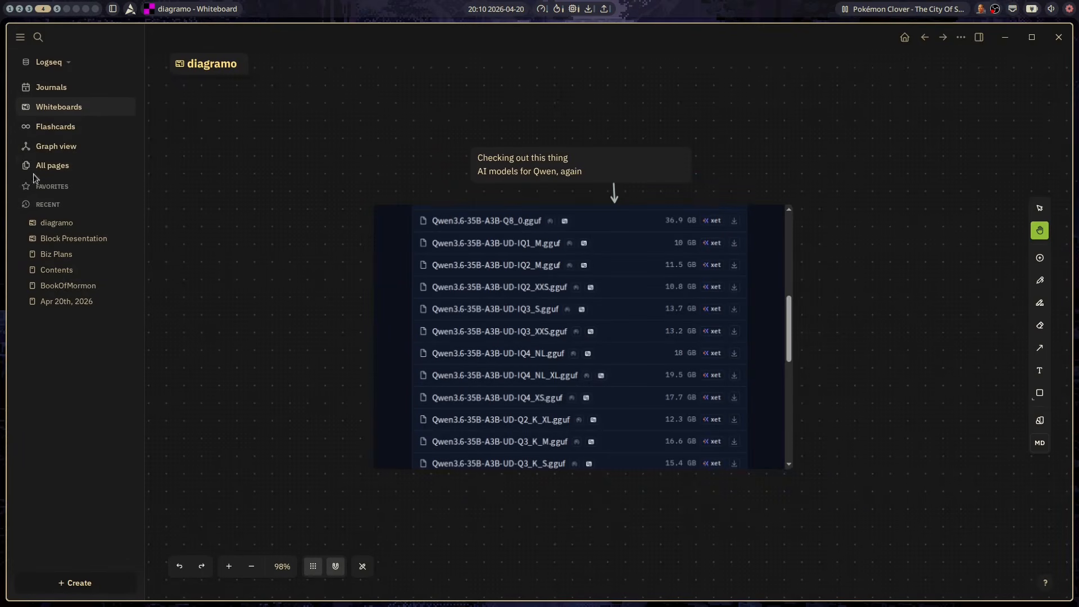
left_click(55, 166)
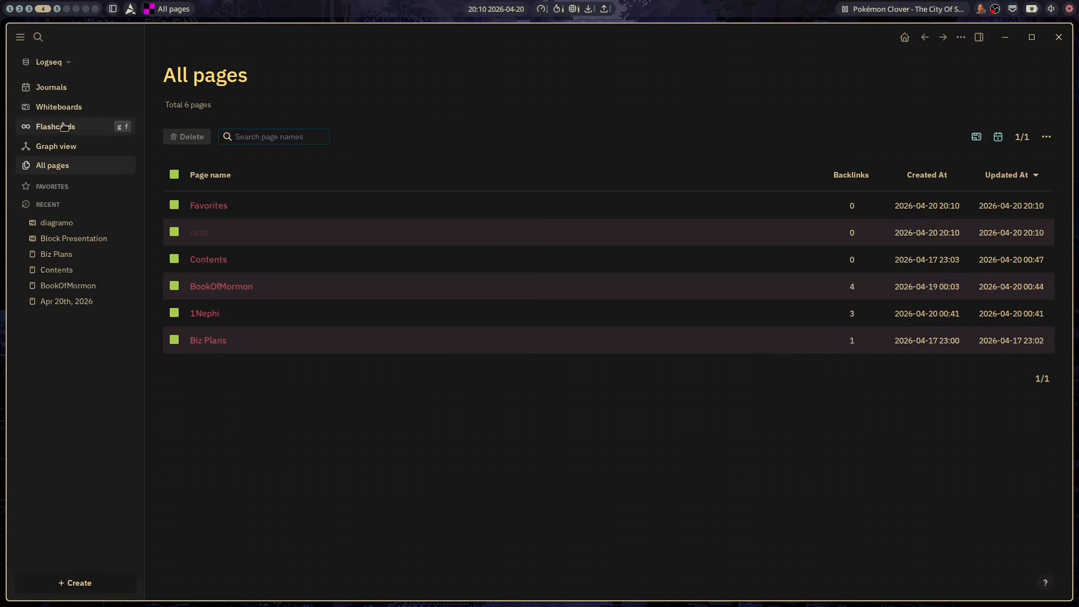
left_click(59, 107)
left_click(60, 88)
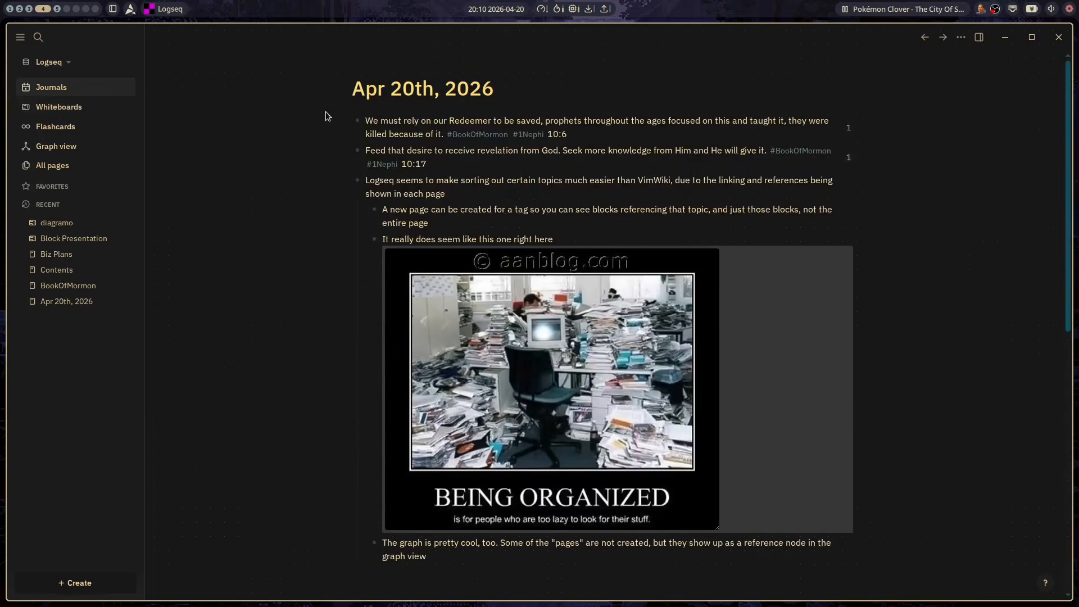
scroll(726, 288, "down", 5)
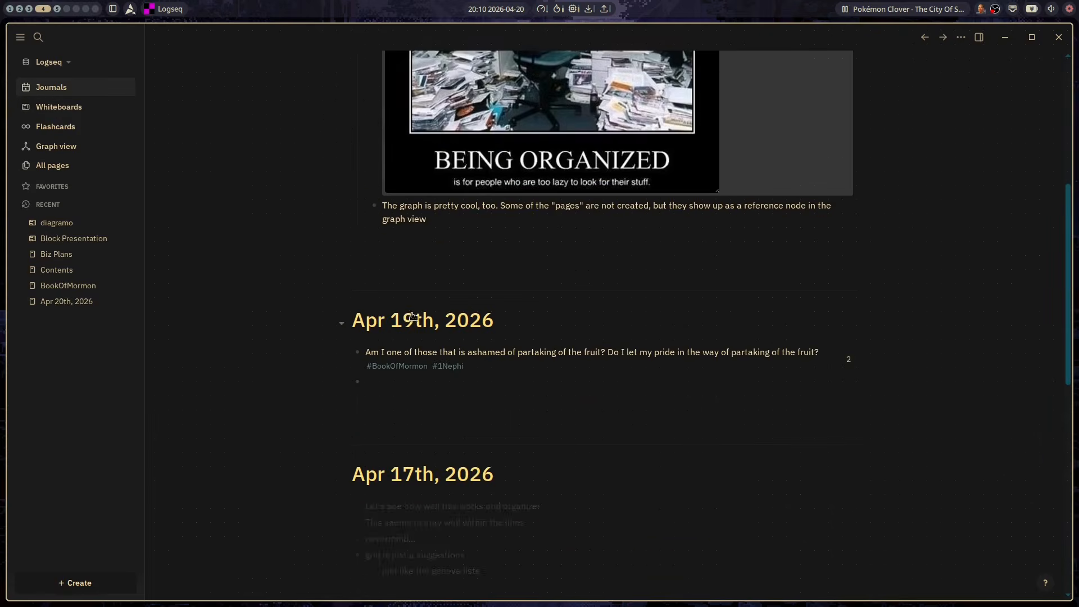
left_click(359, 234)
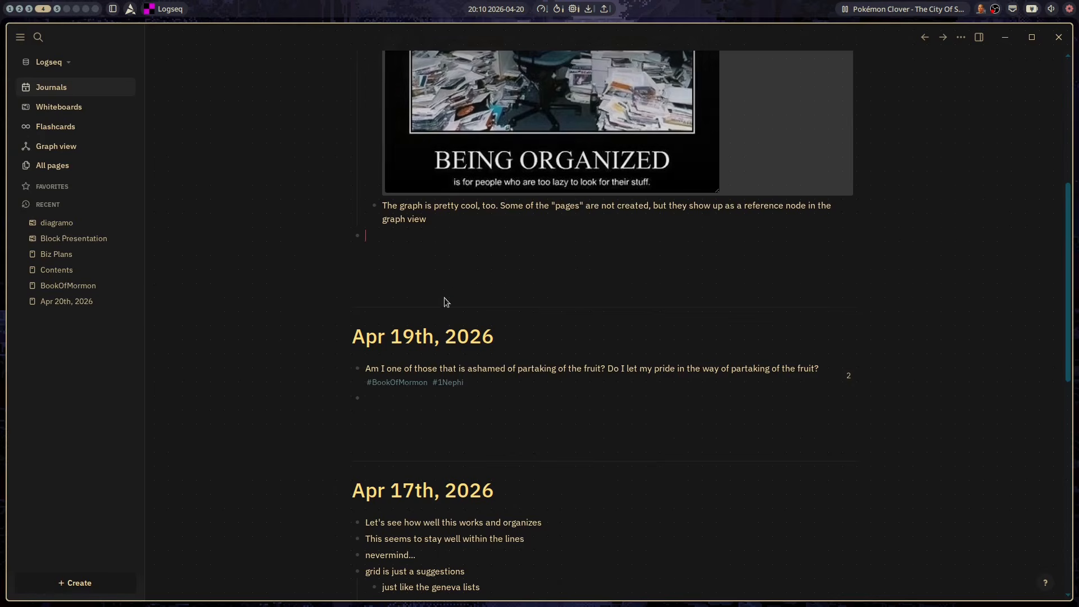
scroll(444, 298, "down", 5)
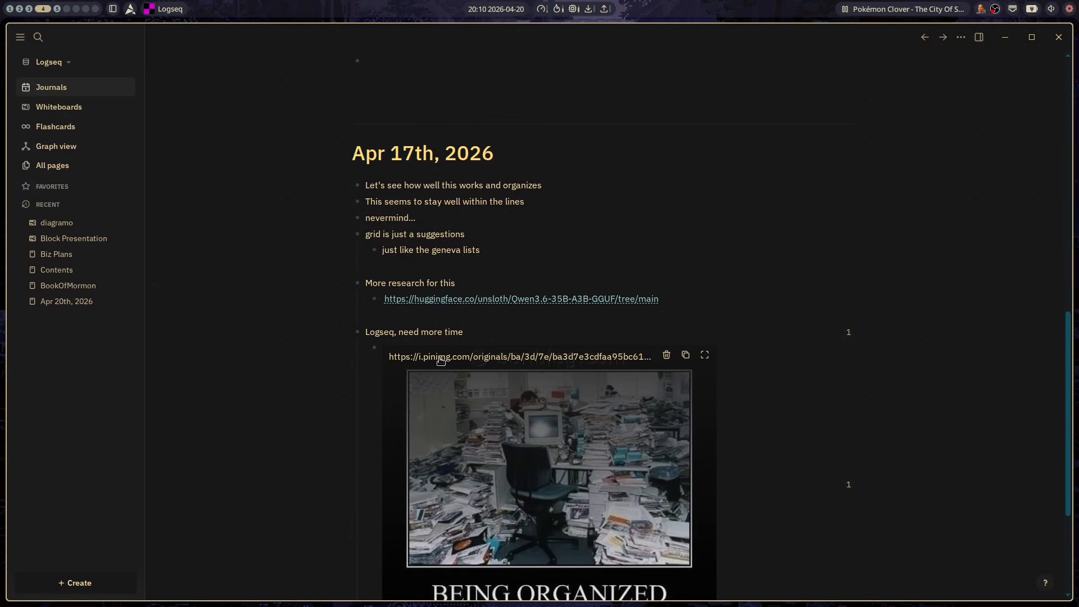
scroll(513, 377, "up", 5)
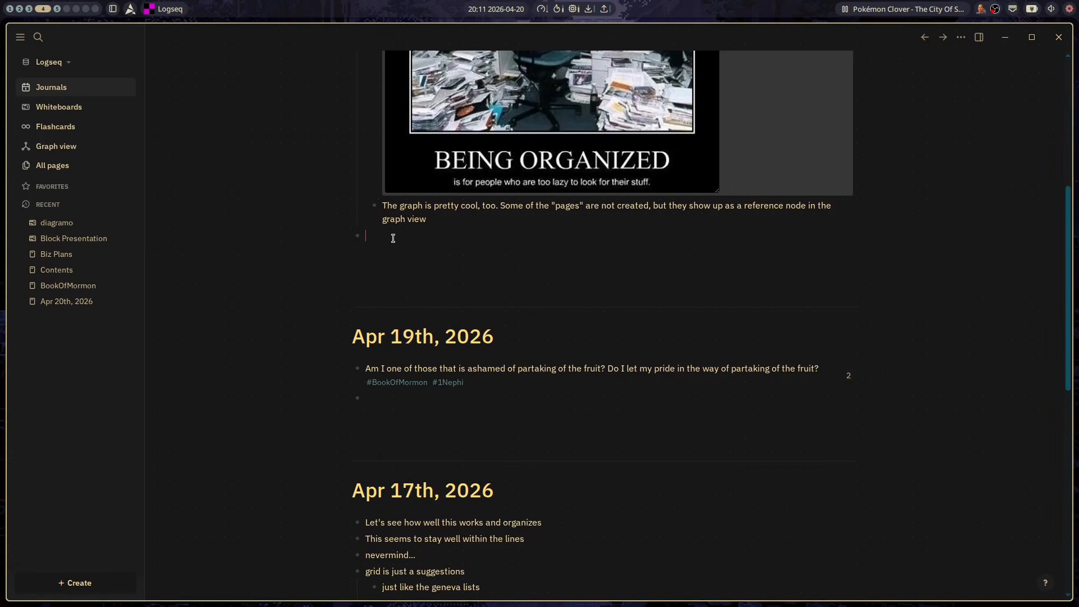
key("ctrl+v")
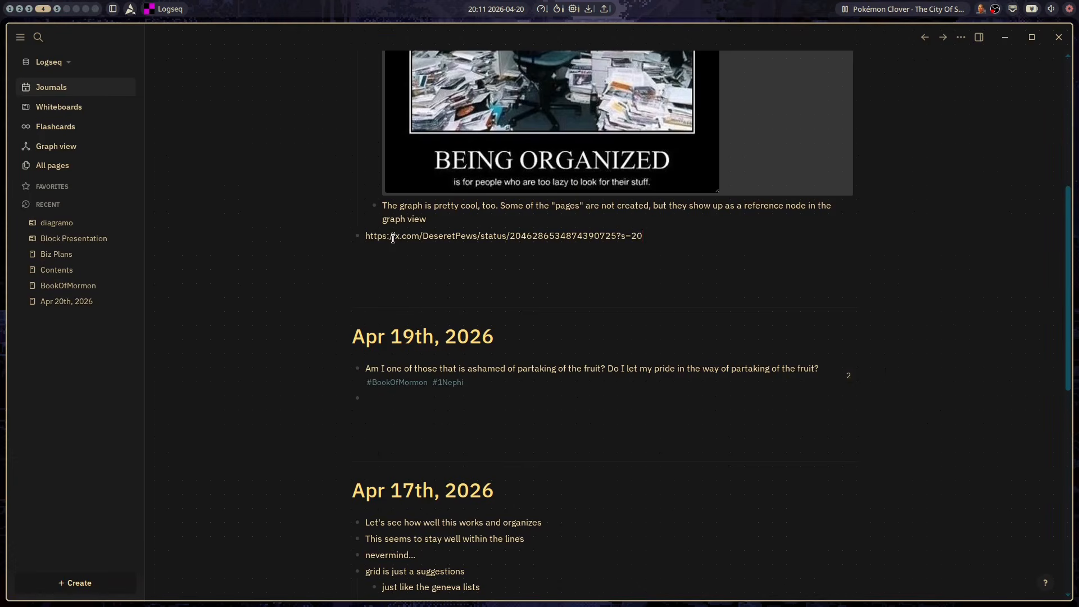
key("Return")
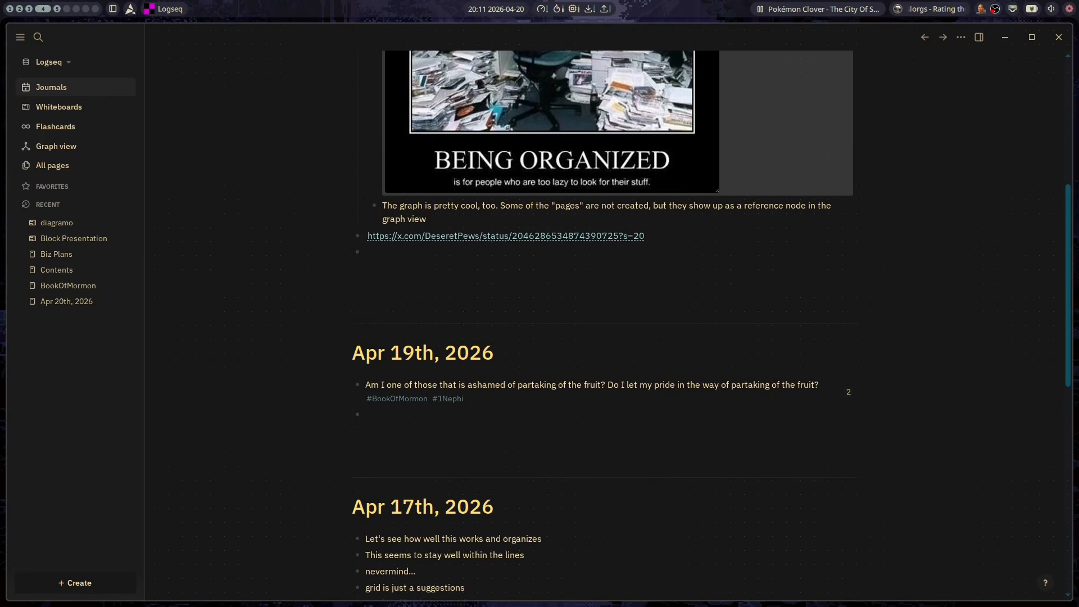
left_click(422, 256)
type("{{video https://youtu.be/r0_nBptVWD8}}")
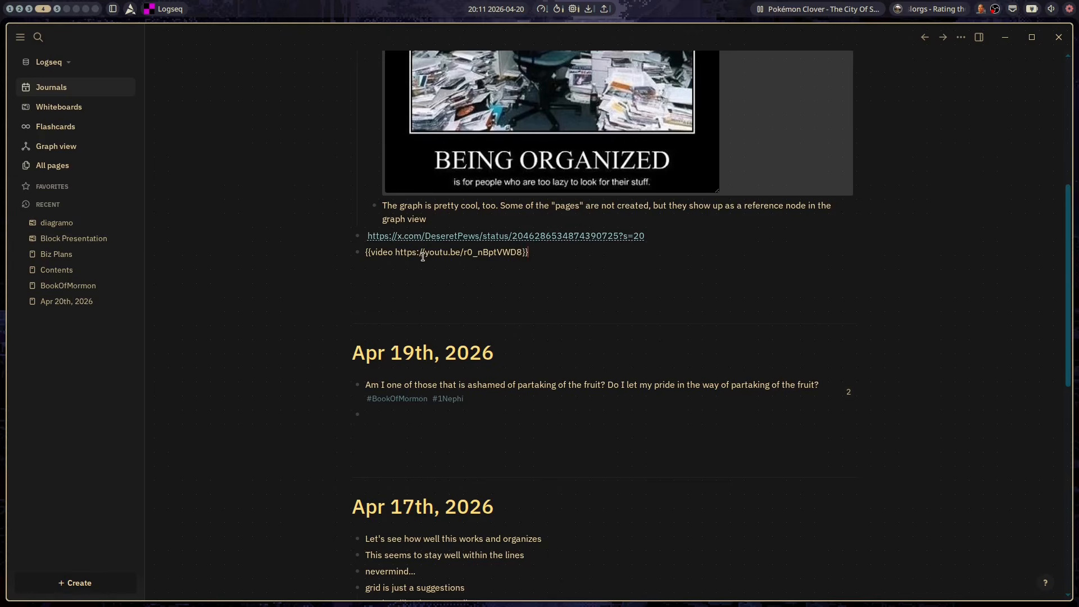
left_click(582, 267)
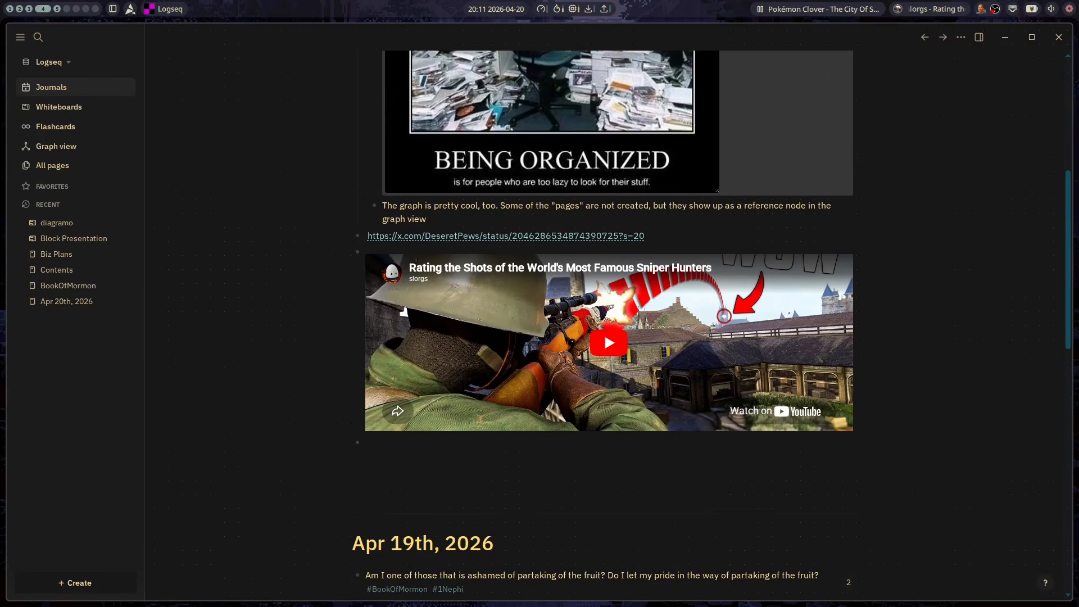
left_click(662, 232)
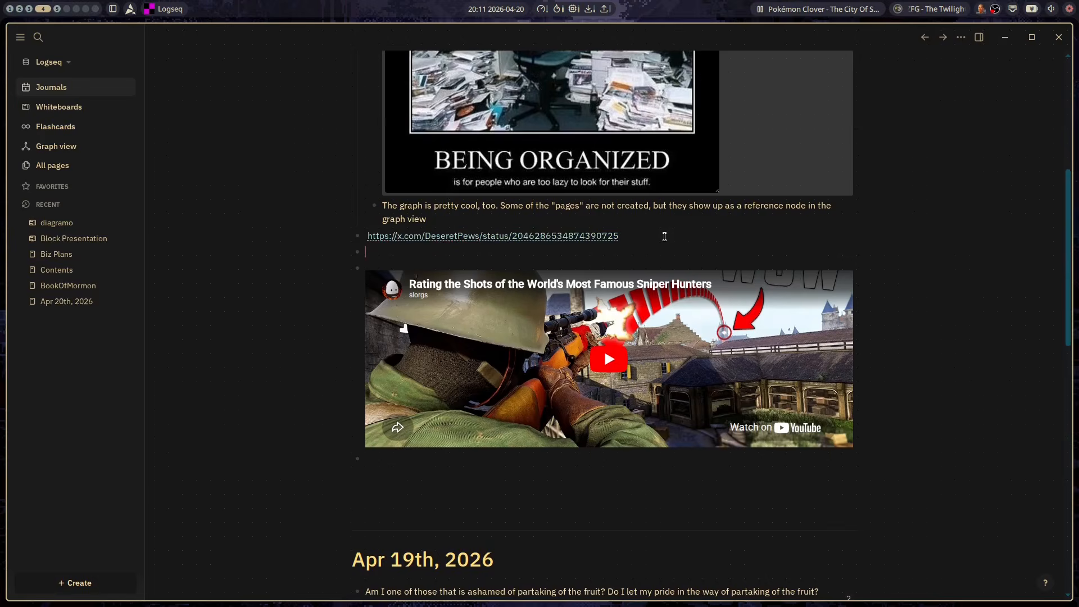
left_click(598, 235)
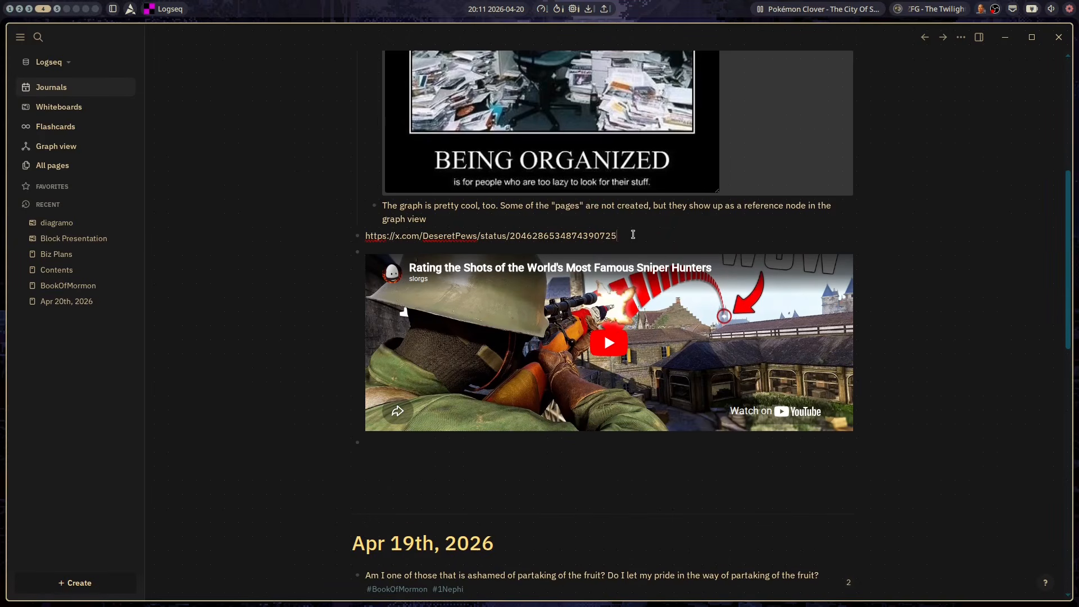
left_click(919, 414)
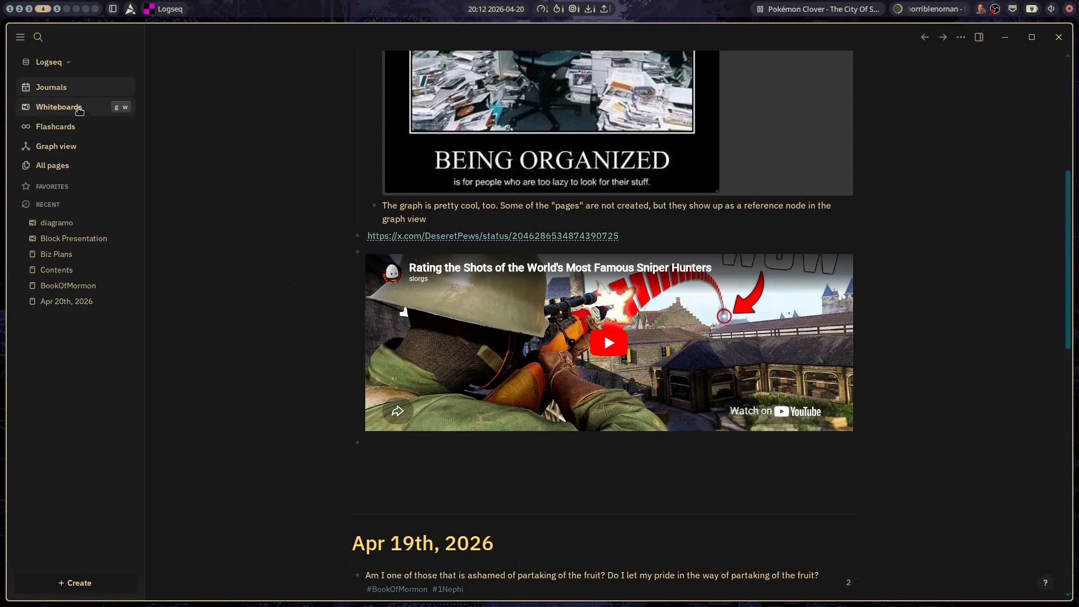
Open the diagramo whiteboard and look at the options available for the embedded Qwen3.6-35B-A3B-GGUF page.
scroll(311, 266, "up", 5)
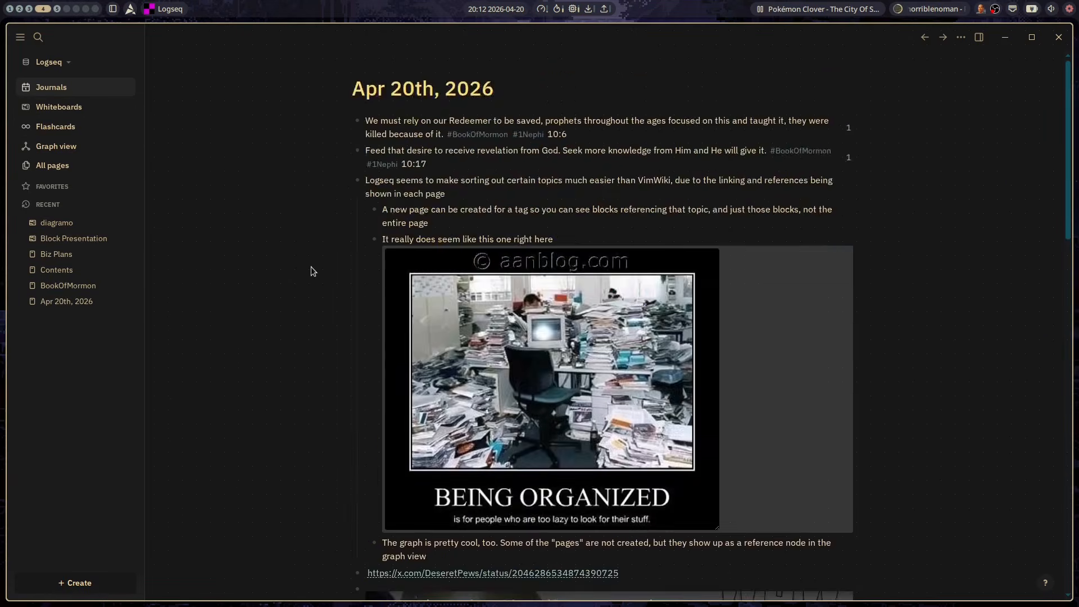
scroll(311, 266, "down", 6)
left_click(43, 107)
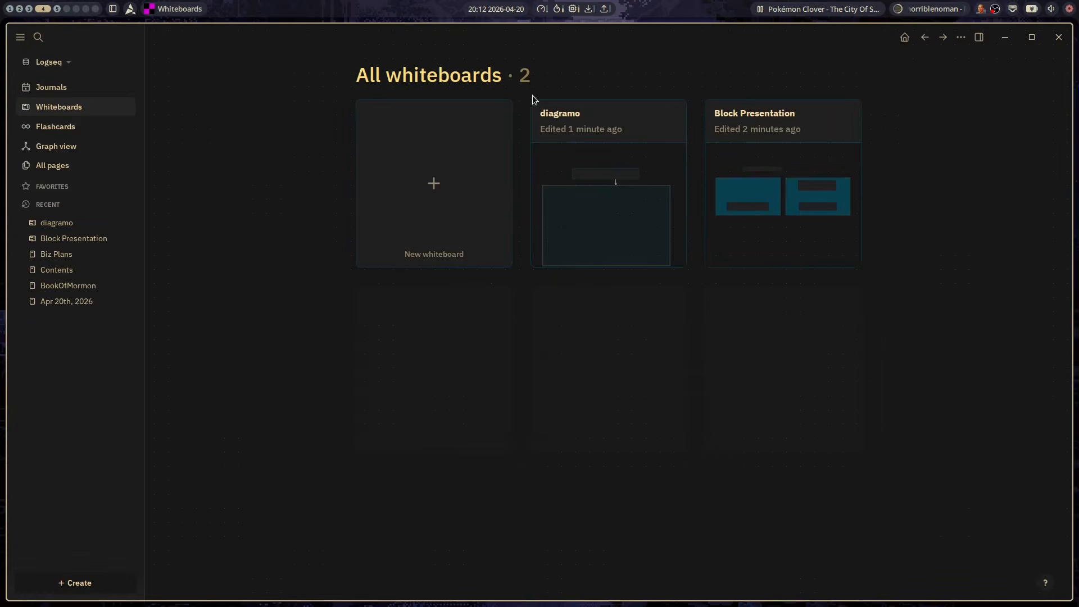
left_click(595, 231)
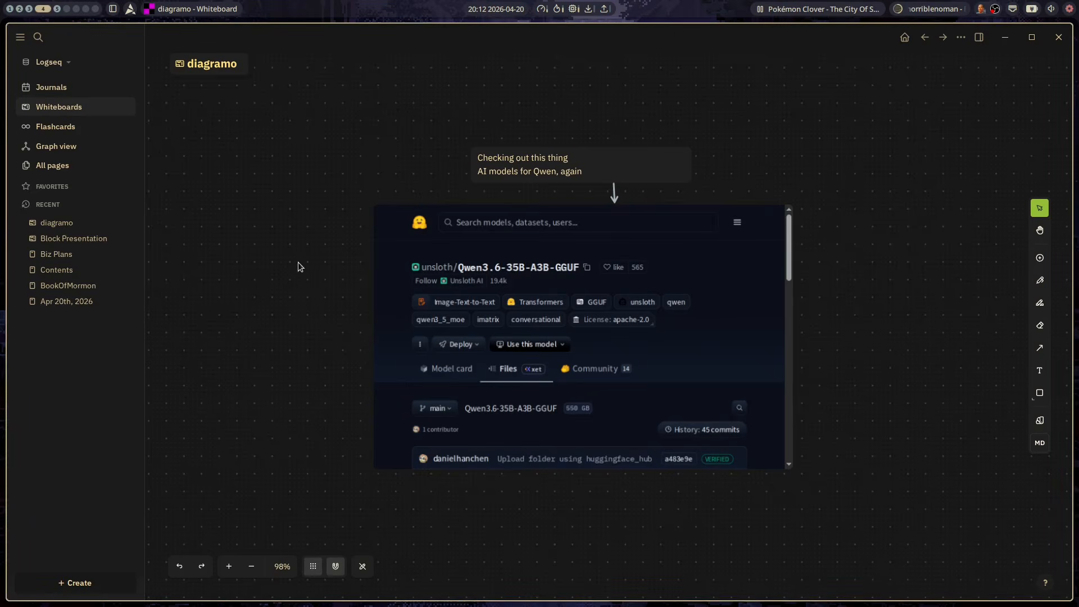
left_click(651, 251)
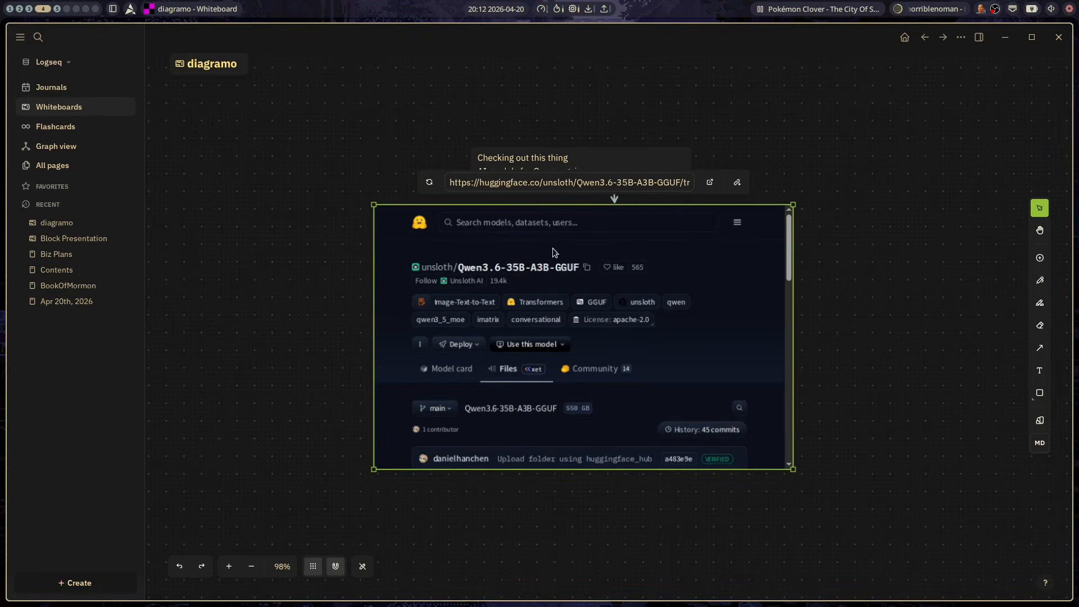
right_click(328, 262)
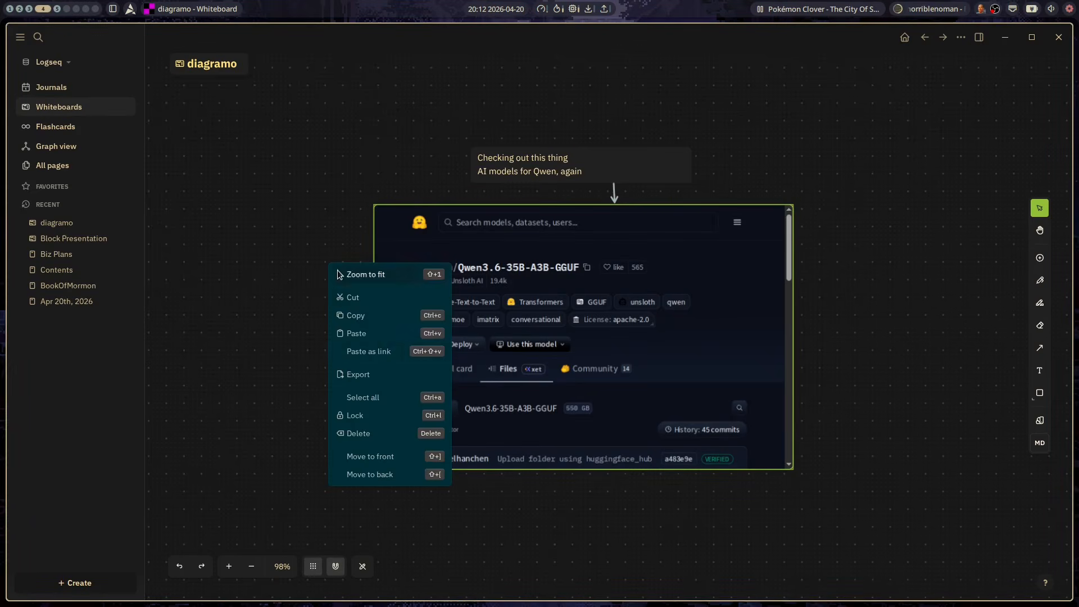
left_click(356, 170)
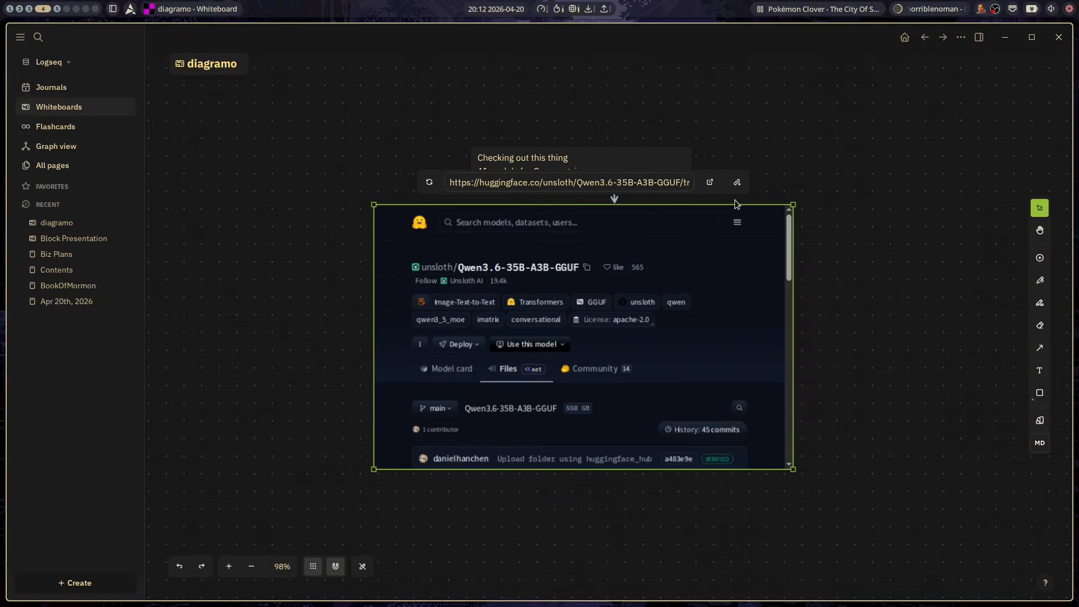
Add an empty new block to the right of the embedded Qwen page and draw an arrow from the page to it.
left_click(1038, 258)
left_click(880, 197)
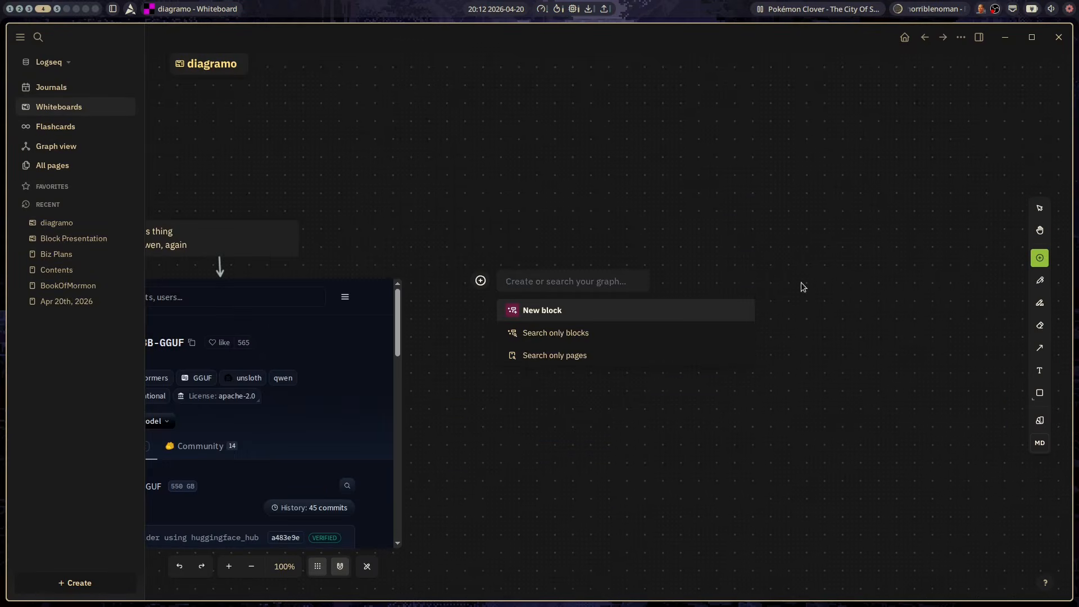
left_click(567, 318)
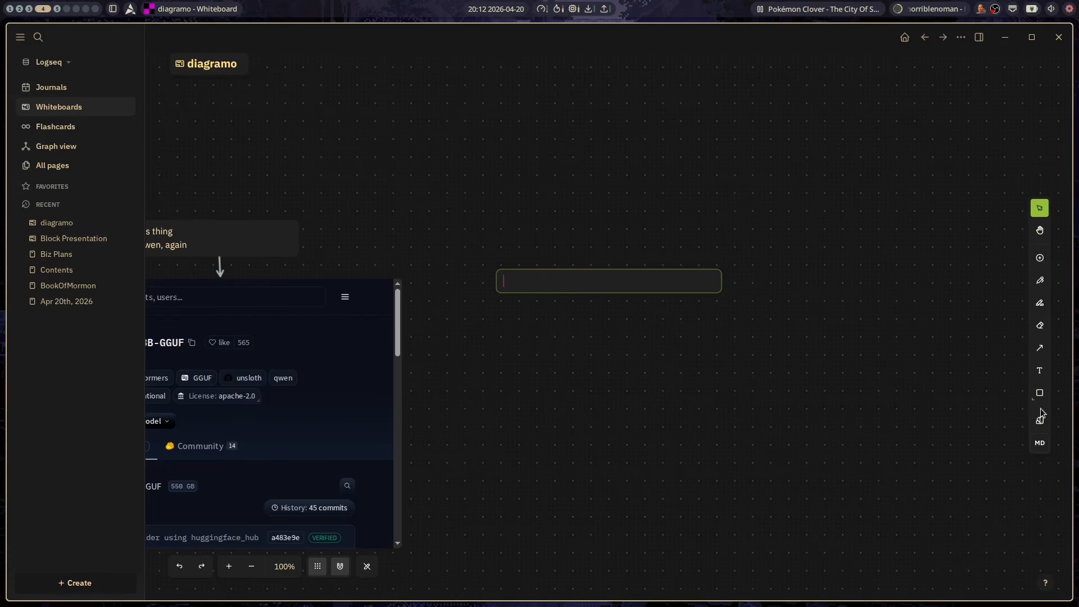
left_click(1039, 347)
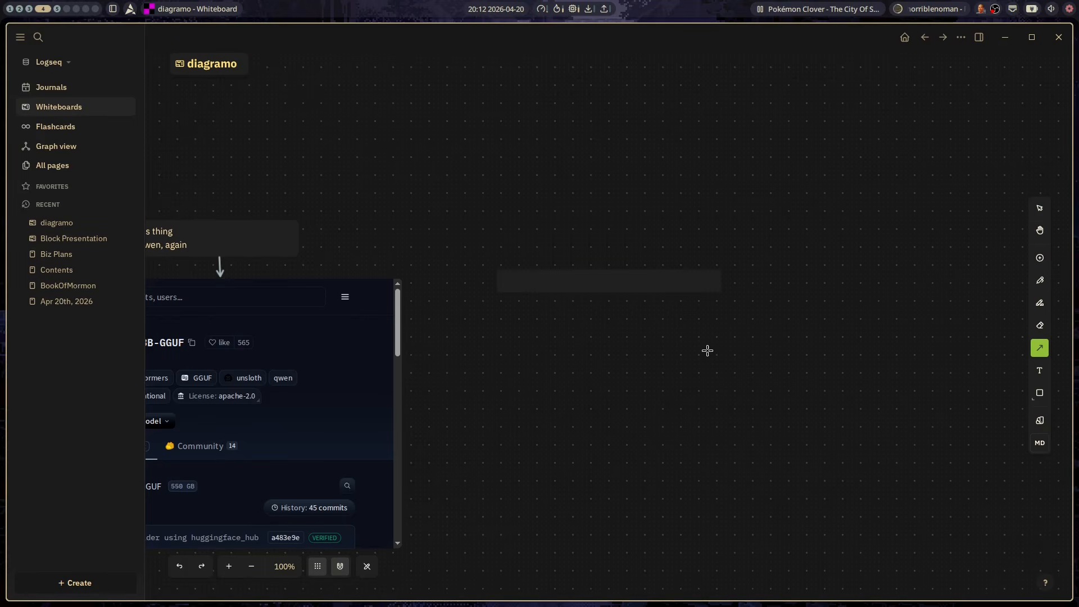
left_click_drag(402, 328, 495, 284)
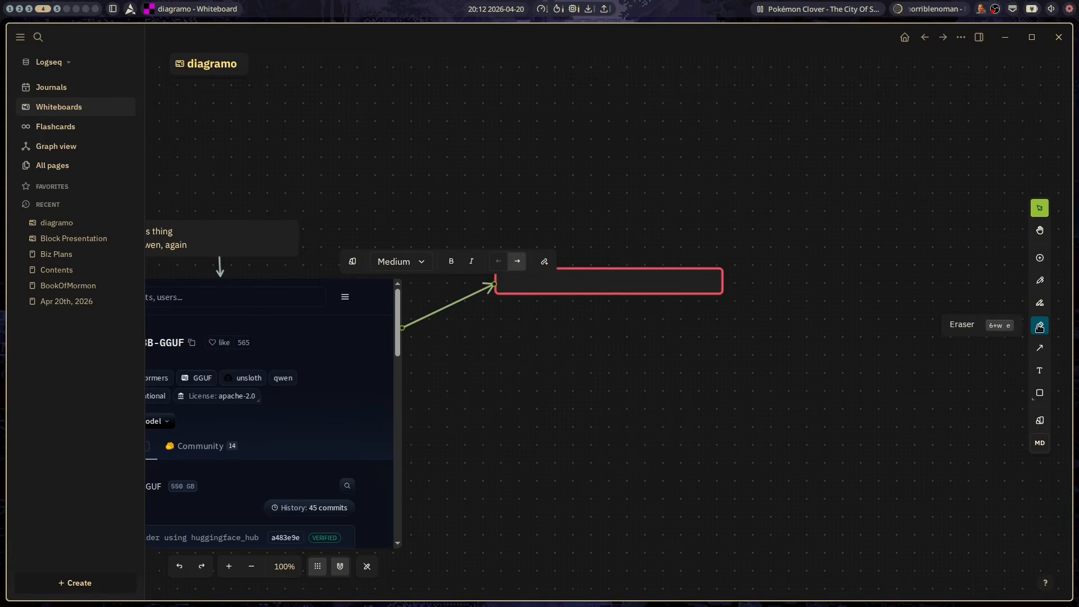
Highlight the word "again" in the note, then draw a large open freehand loop around the empty block.
left_click(1040, 302)
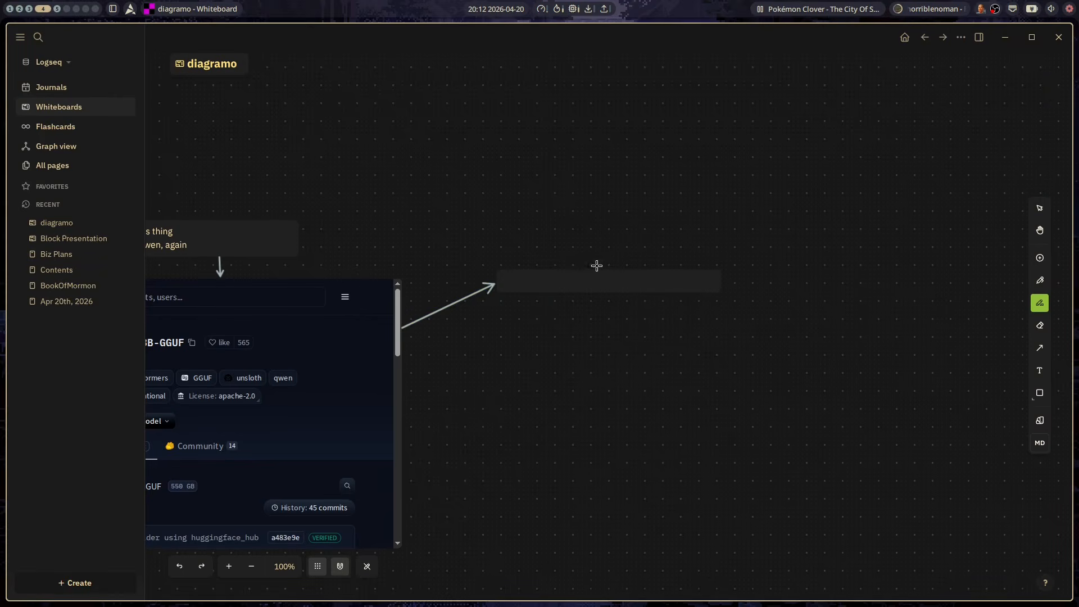
left_click_drag(199, 245, 162, 245)
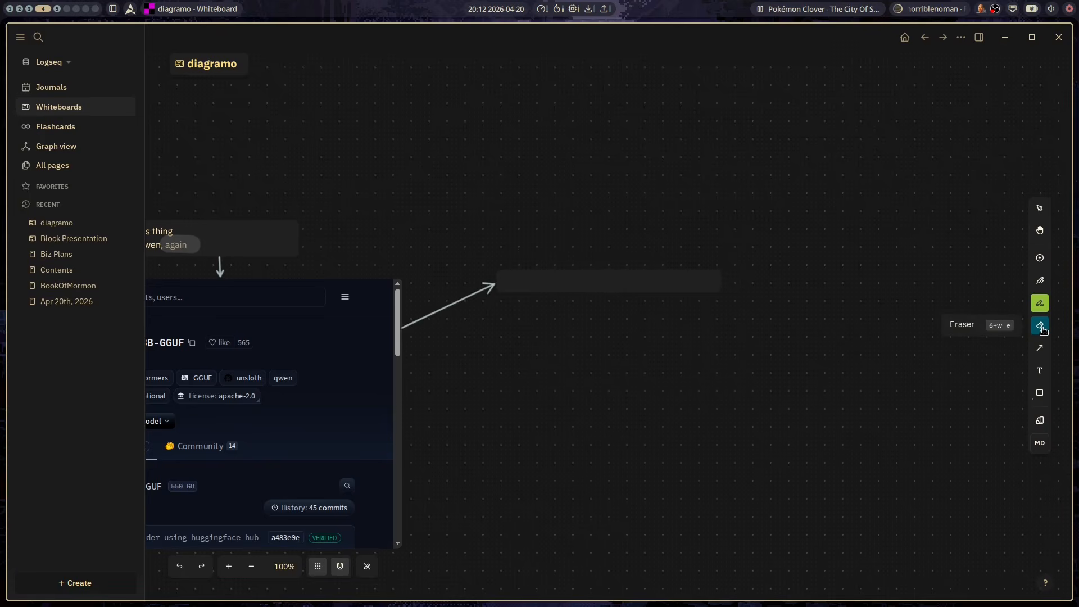
left_click(1040, 280)
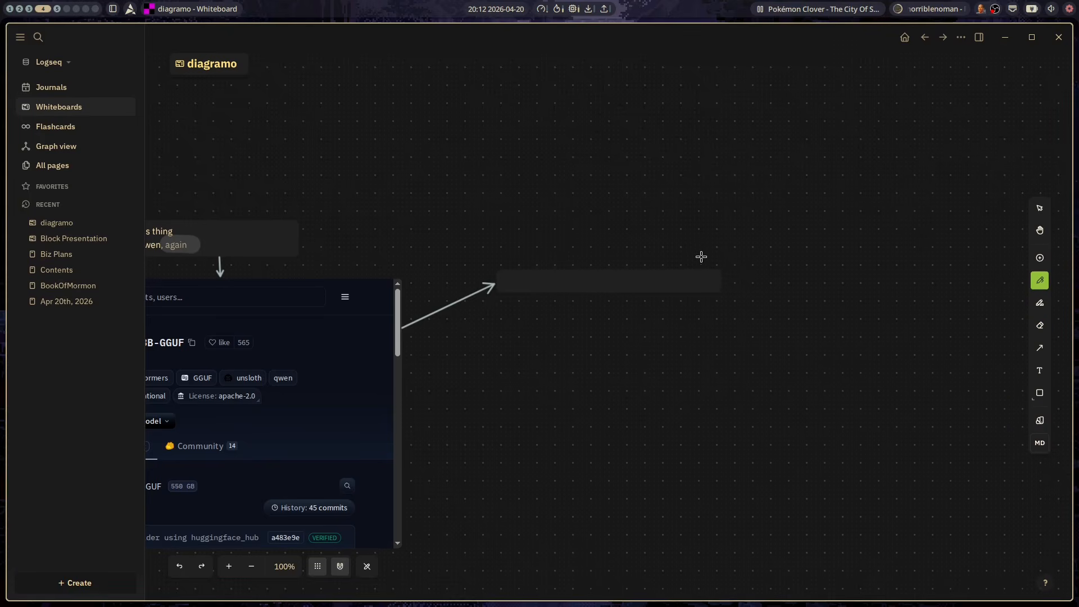
mouse_move(791, 168)
left_mouse_down()
mouse_move(564, 195)
mouse_move(902, 84)
mouse_move(858, 52)
left_mouse_up()
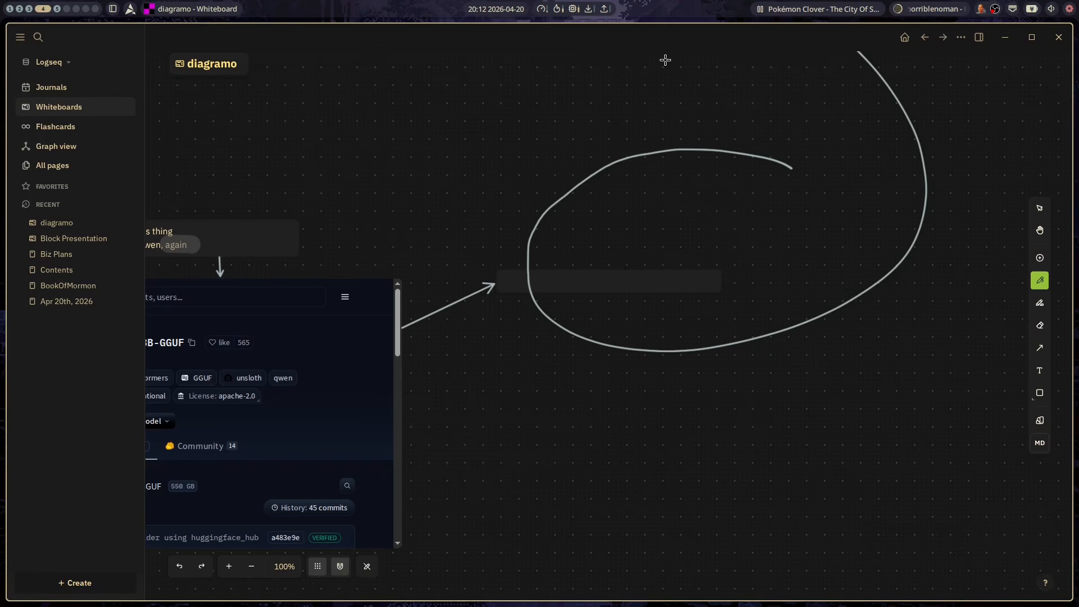
Return to the journals and look over the Apr 20th, 2026 entry down to its embedded video.
left_click(51, 87)
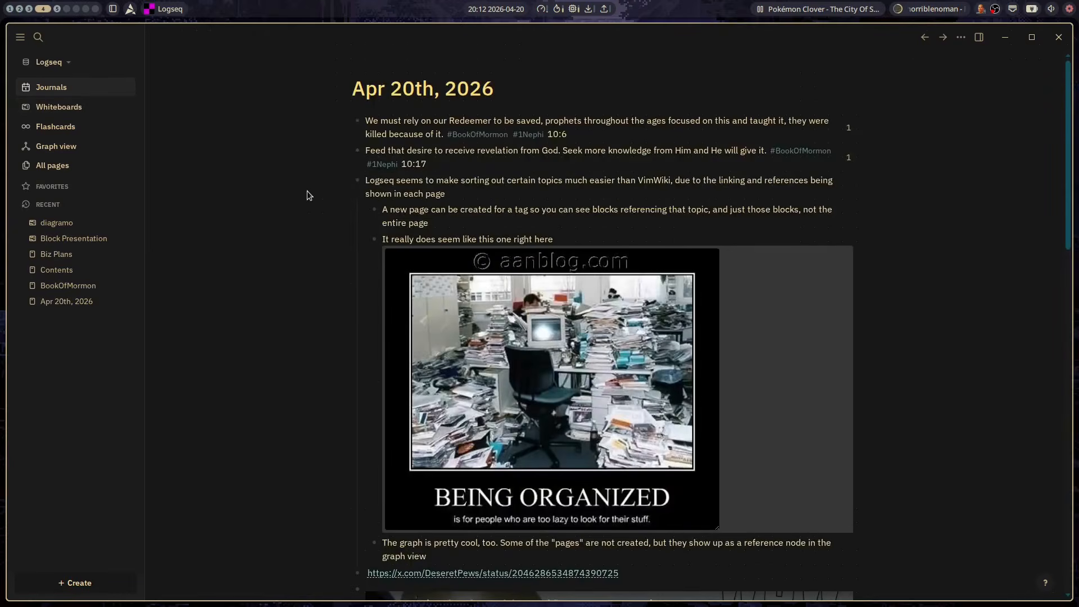
scroll(433, 324, "down", 5)
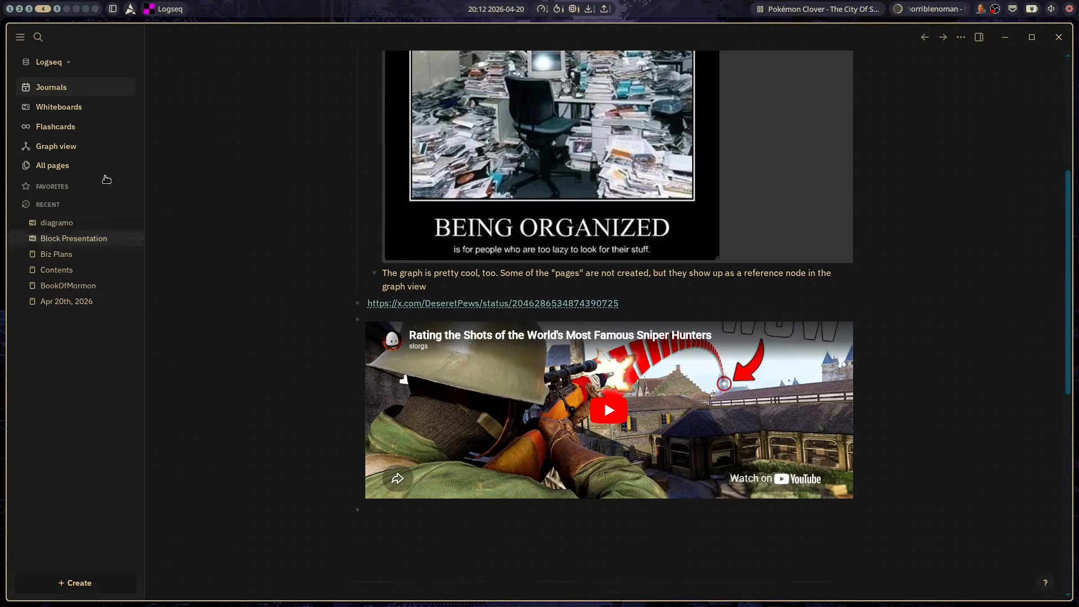
scroll(365, 157, "up", 5)
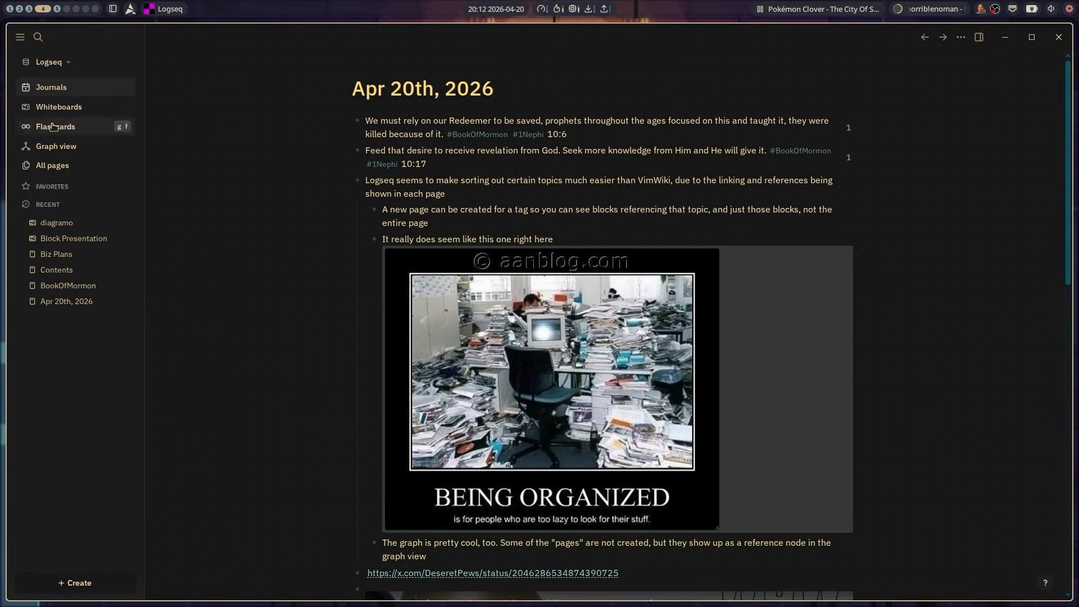
scroll(401, 255, "down", 7)
scroll(401, 255, "up", 6)
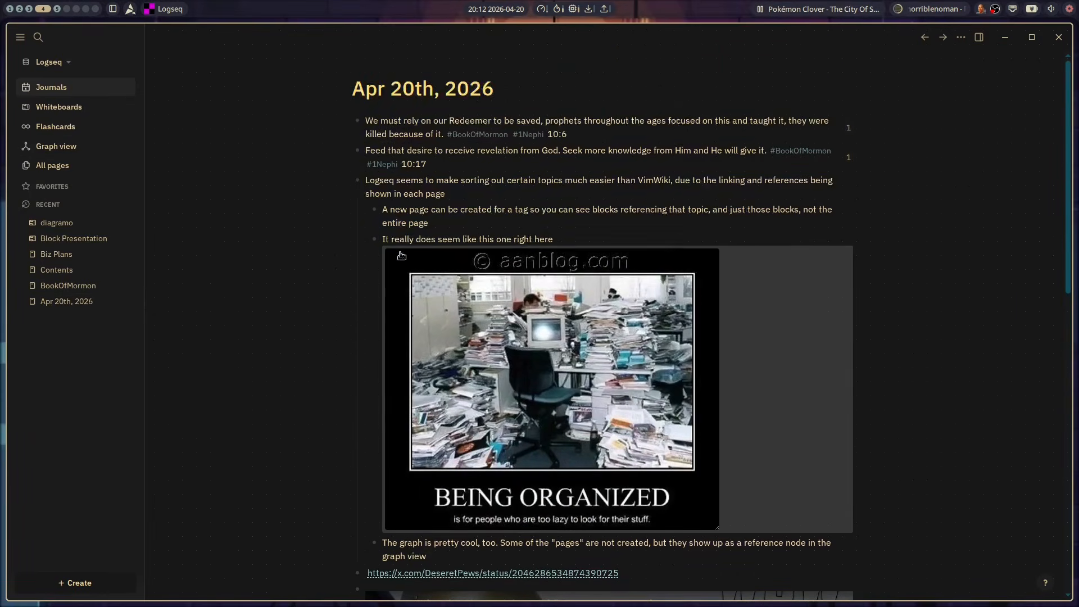
scroll(230, 311, "down", 5)
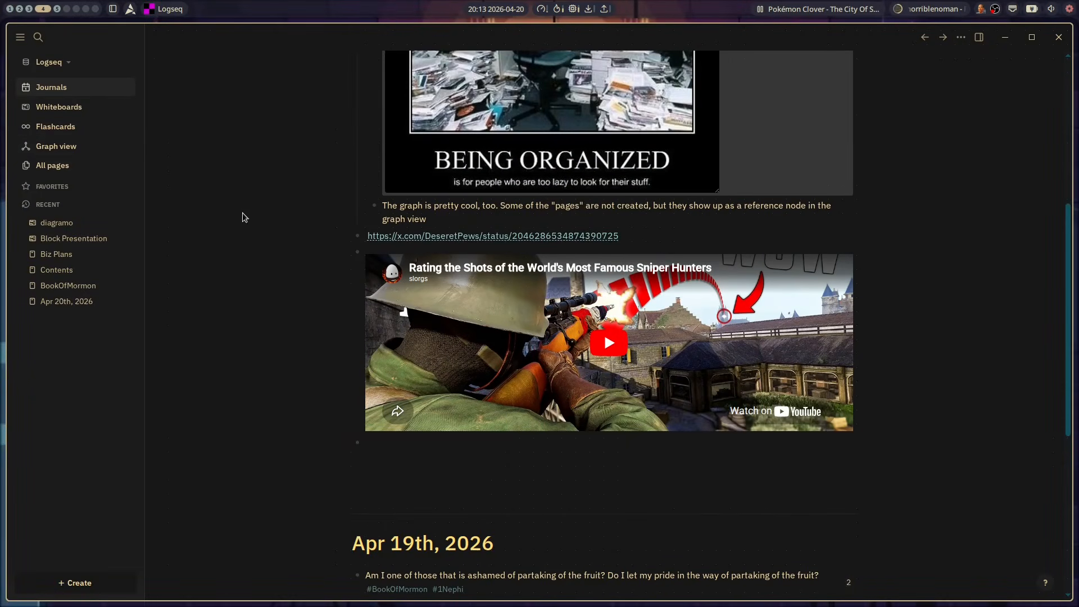
left_click(648, 235)
left_click_drag(650, 235, 374, 239)
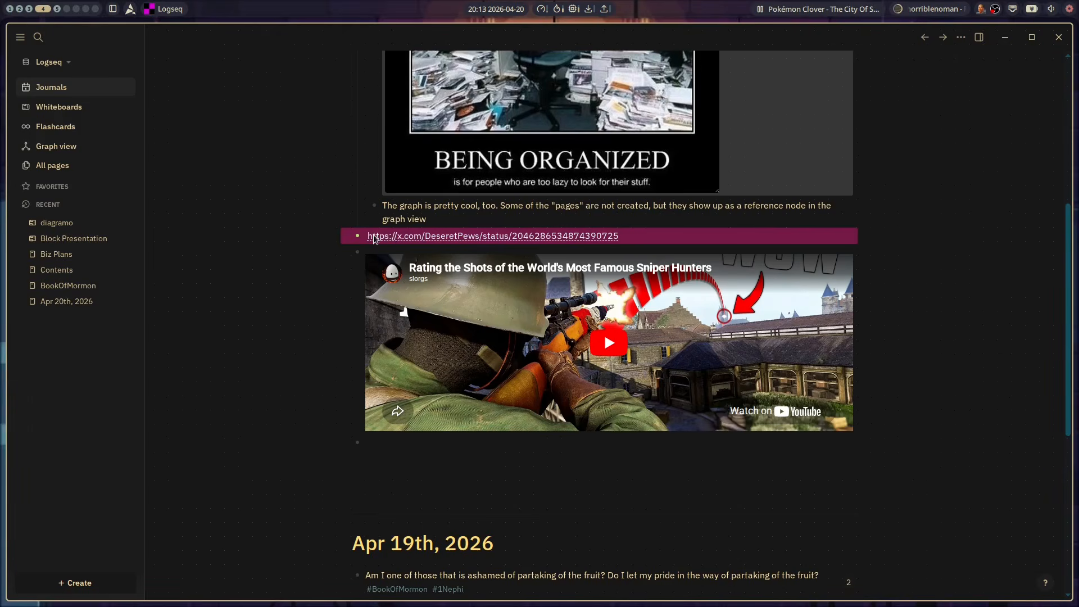
left_click(617, 235)
left_click_drag(618, 236, 369, 237)
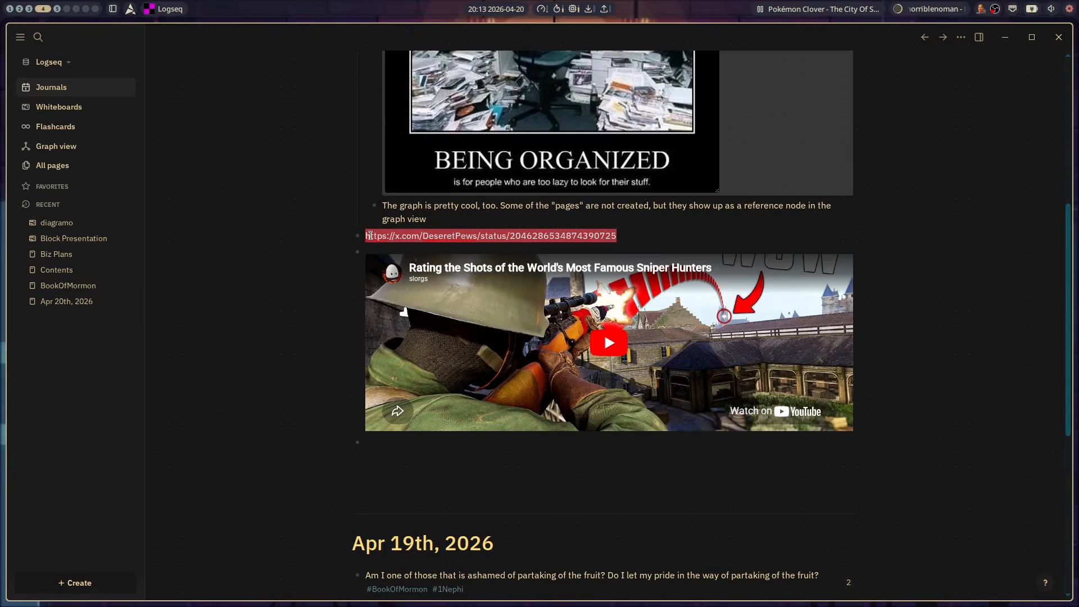
key("BackSpace")
right_click(393, 236)
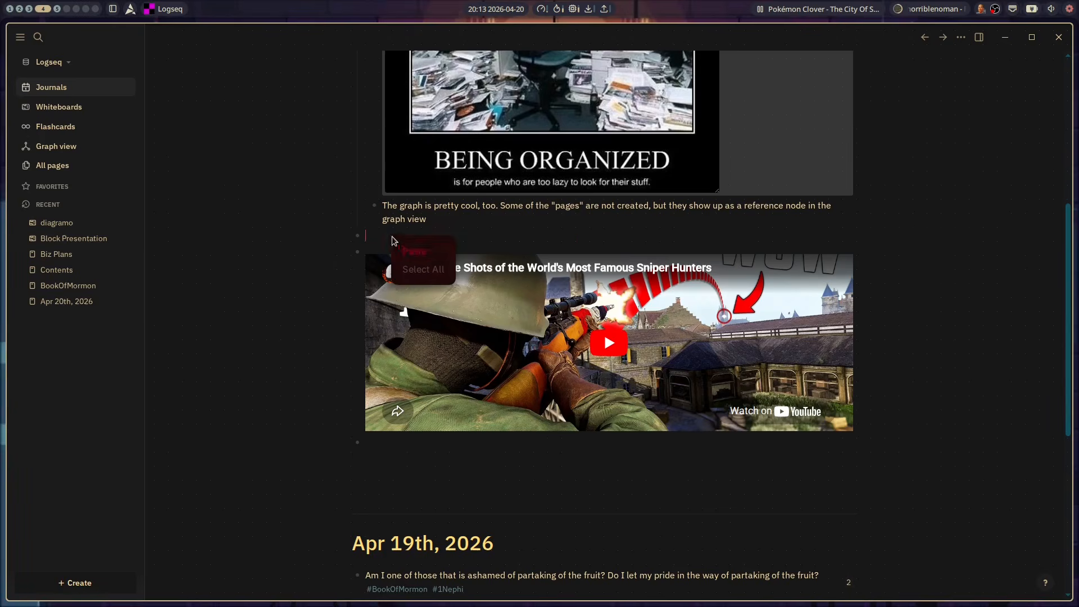
left_click(417, 257)
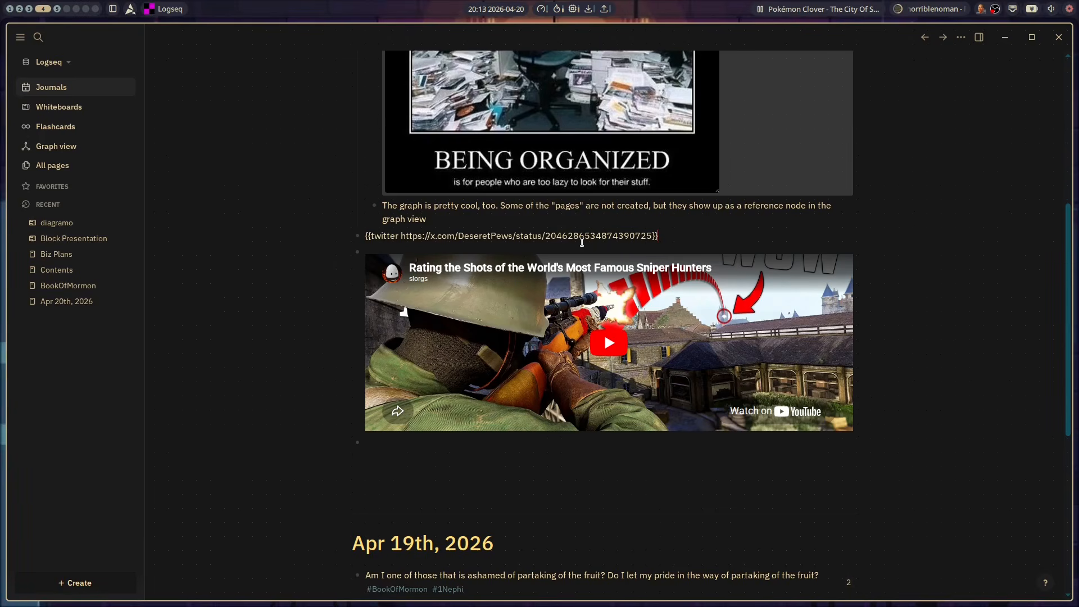
key("Escape")
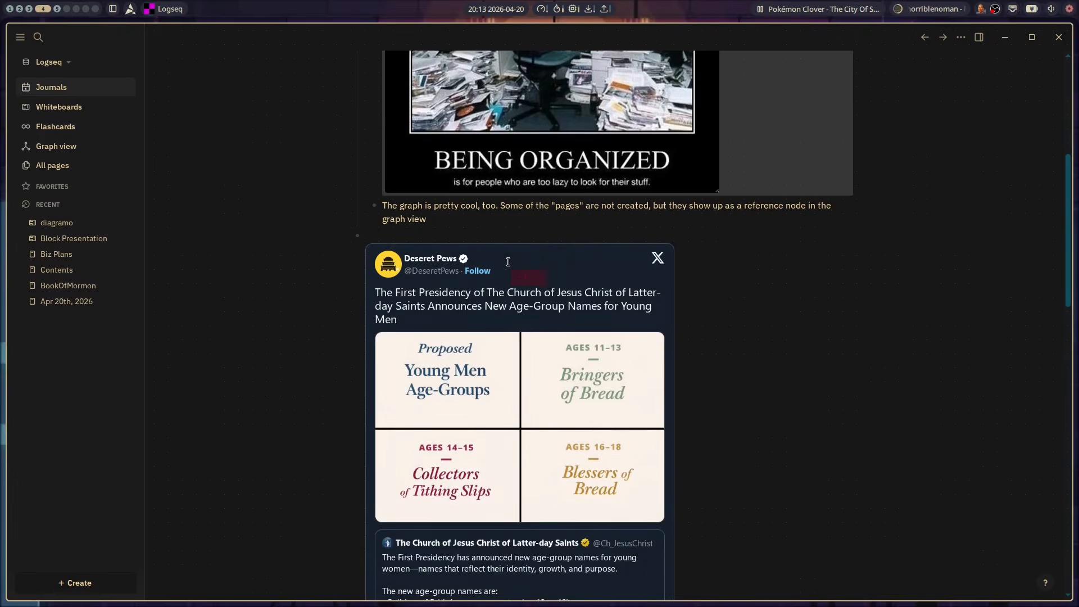
Examine the embedded X post, the video below it and the older journal entries.
scroll(748, 325, "down", 5)
scroll(748, 326, "down", 8)
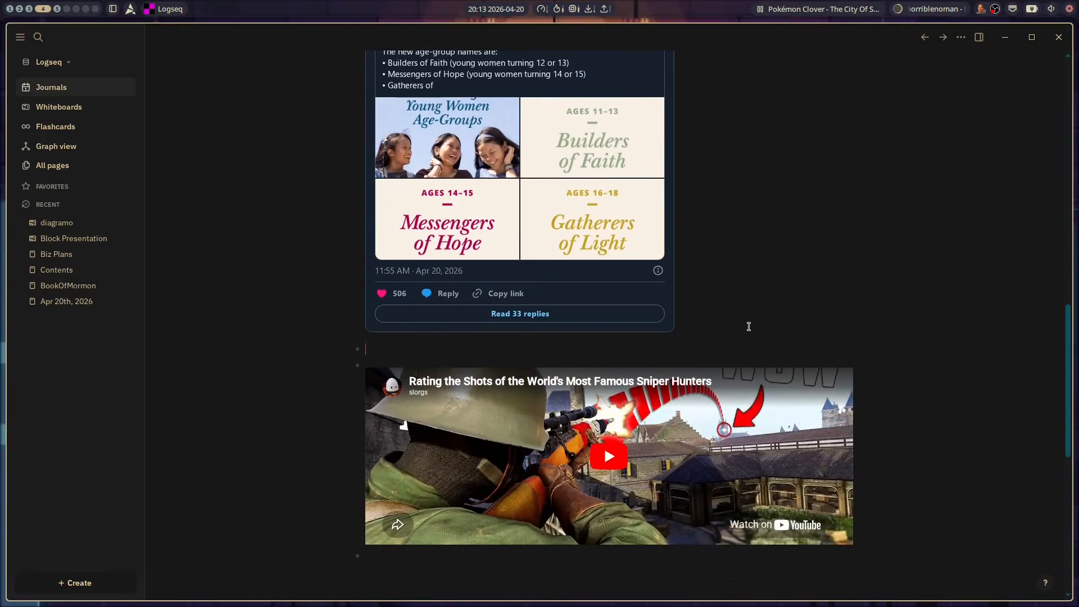
scroll(748, 326, "up", 15)
scroll(749, 326, "down", 15)
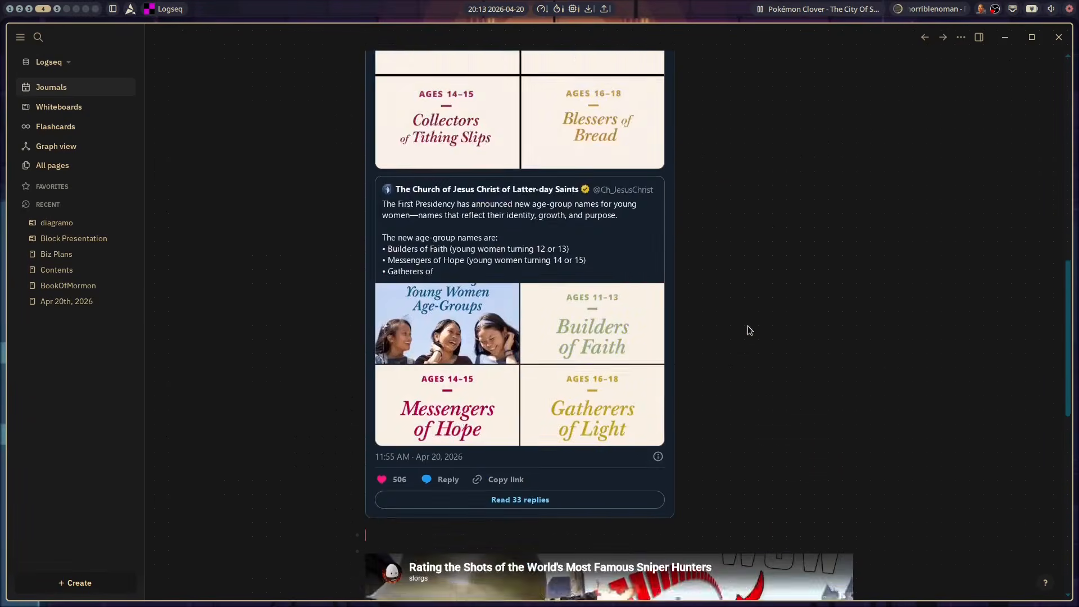
scroll(750, 324, "up", 4)
scroll(750, 325, "up", 1)
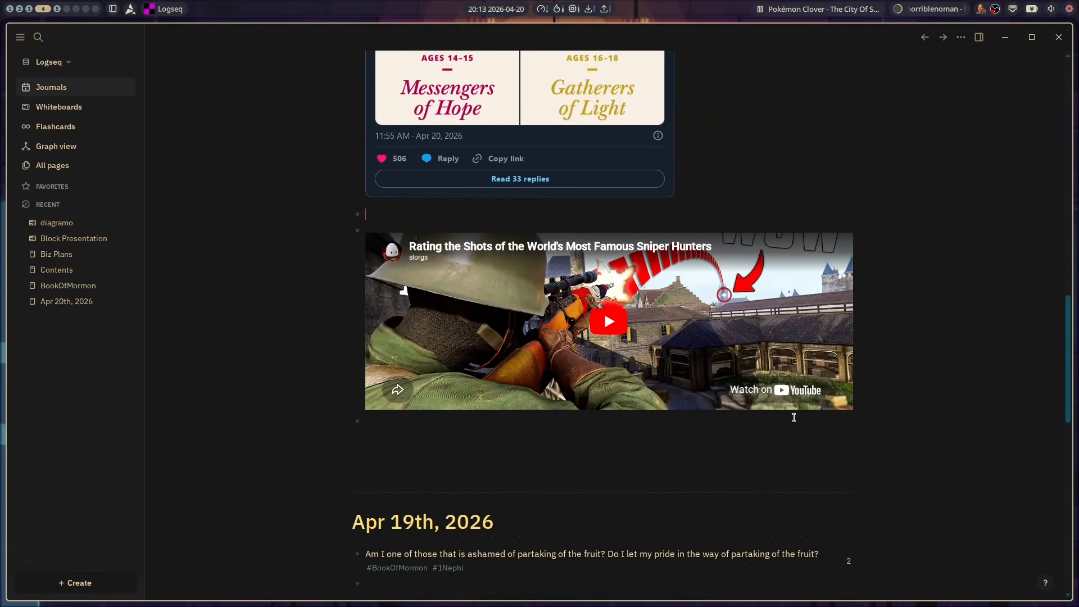
scroll(750, 337, "down", 4)
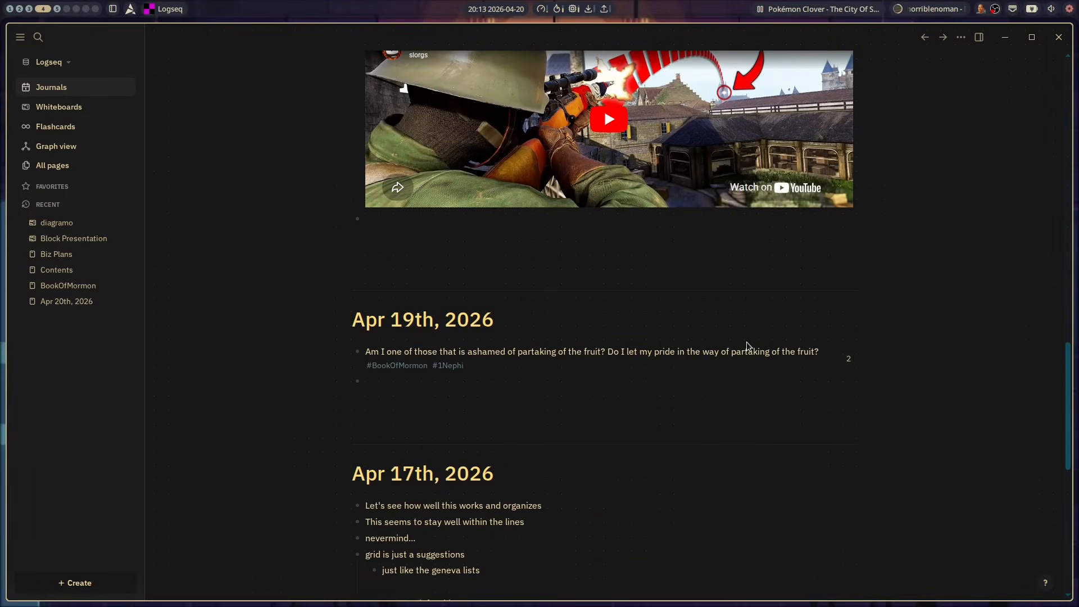
scroll(751, 344, "down", 5)
scroll(751, 344, "up", 12)
scroll(751, 341, "up", 10)
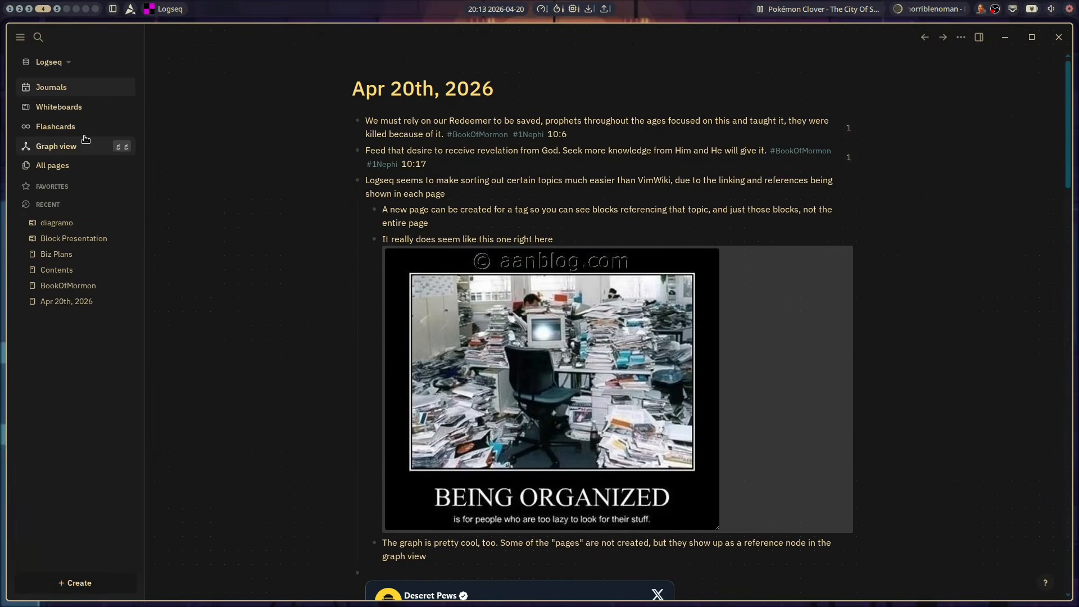
scroll(802, 356, "down", 15)
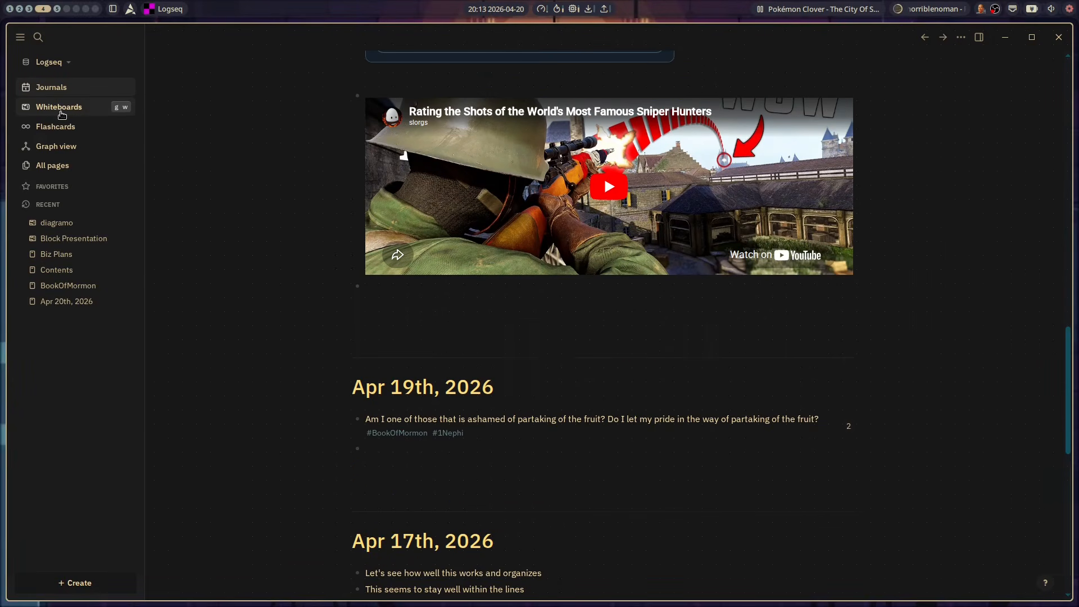
Open the diagramo whiteboard and copy its page URL.
left_click(55, 107)
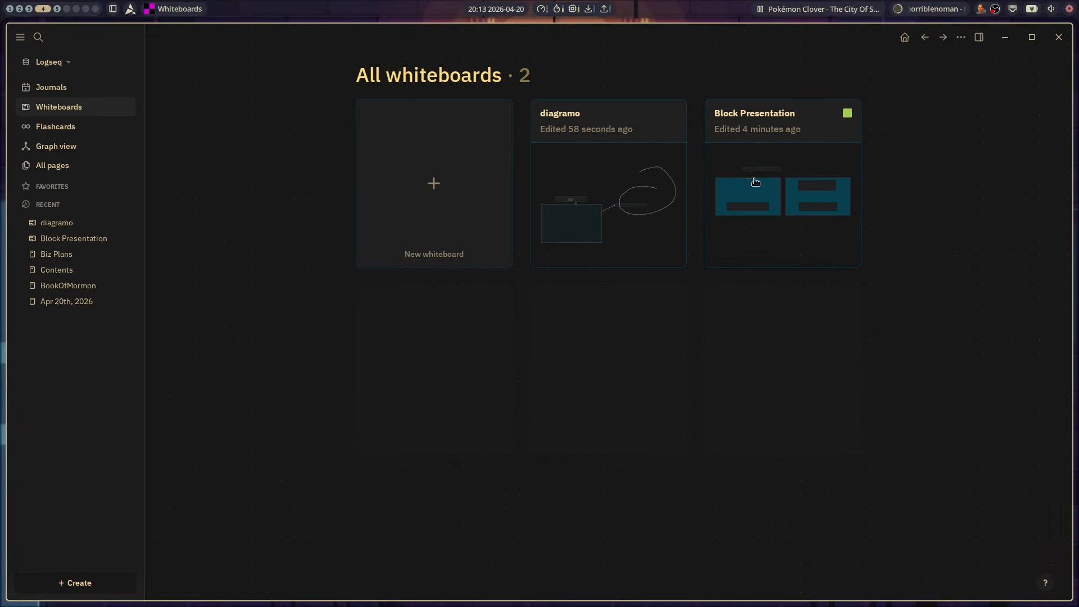
left_click(620, 120)
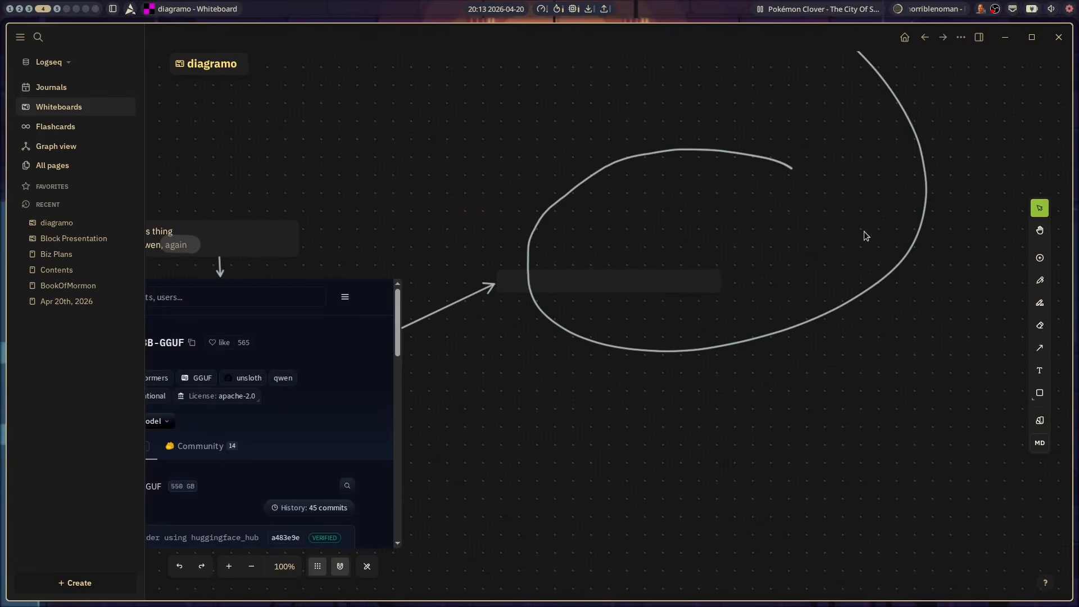
left_click(960, 37)
left_click(906, 104)
Paste the link logseq://graph/Logseq?page=diagramo into the empty block below the embedded video in the Apr 20th, 2026 journal.
left_click(51, 87)
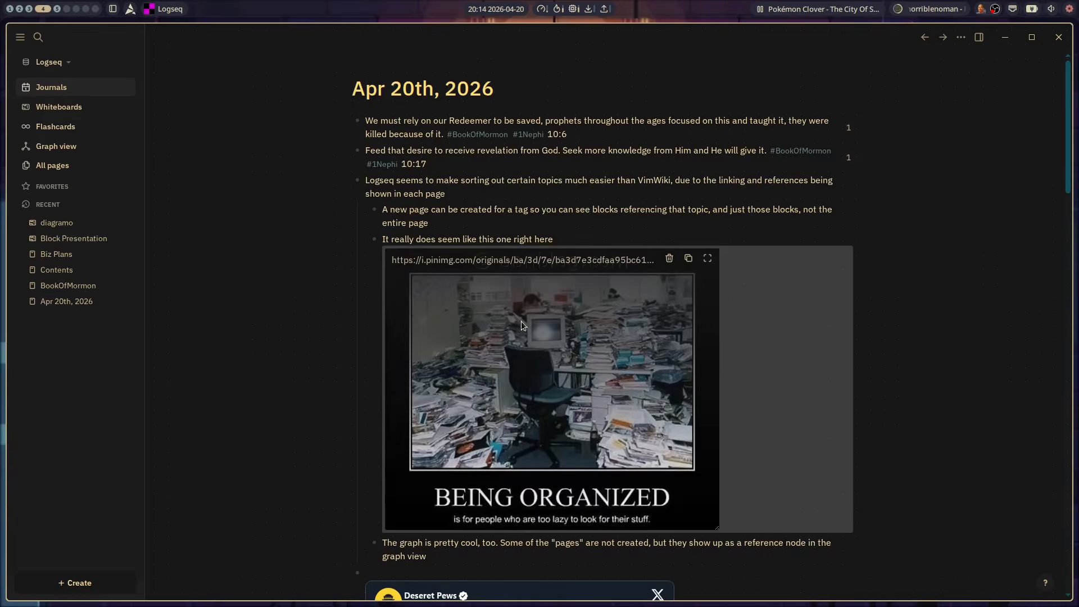
scroll(454, 465, "down", 15)
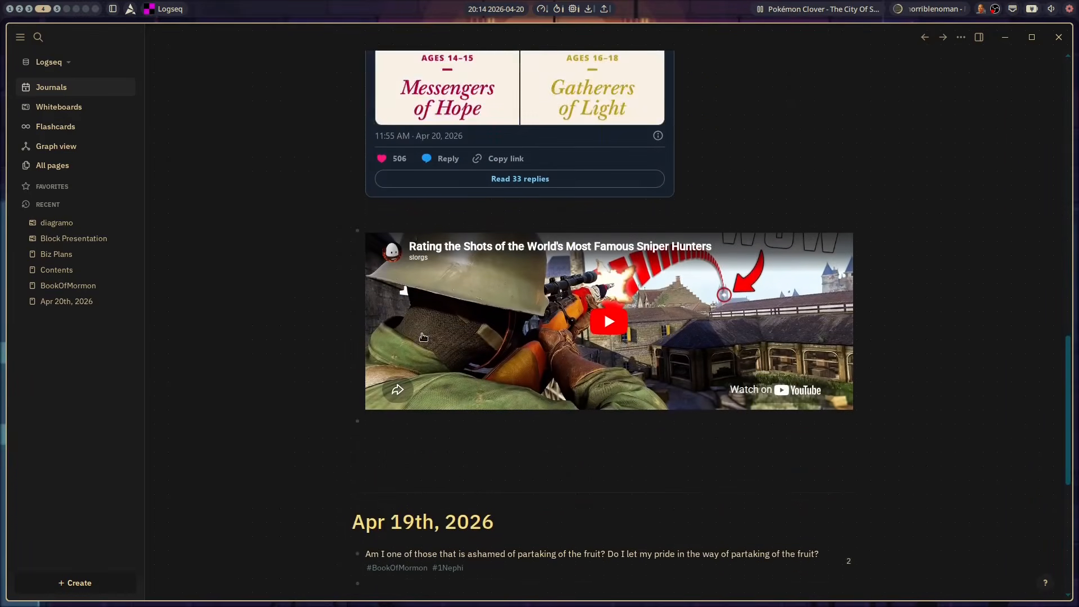
right_click(381, 352)
left_click(405, 366)
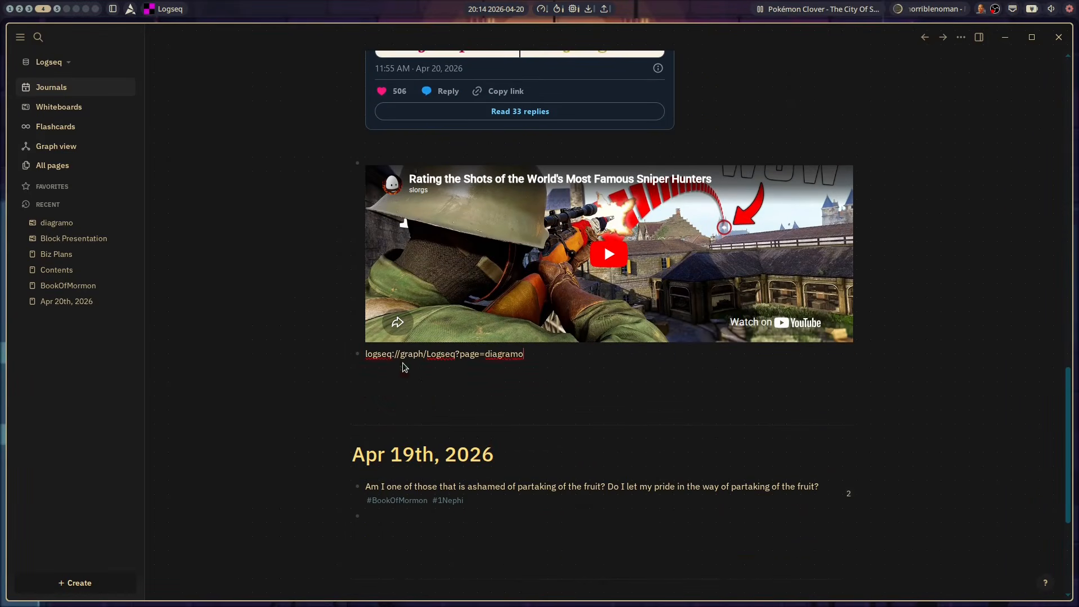
key("Return")
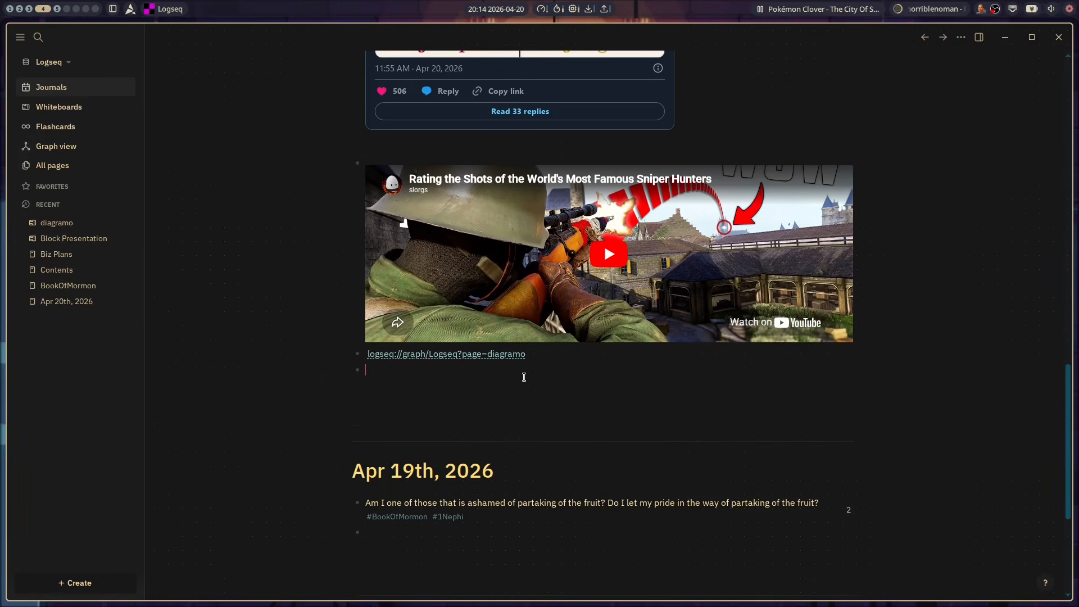
key("BackSpace")
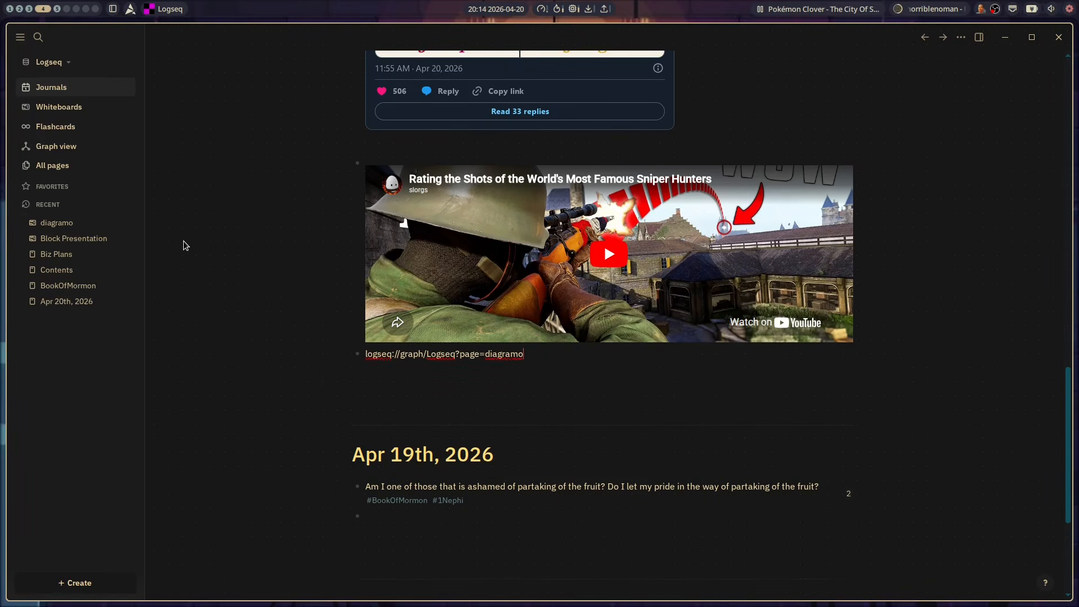
Open the Block Presentation whiteboard and view its page export preview, then close the preview without saving.
left_click(58, 106)
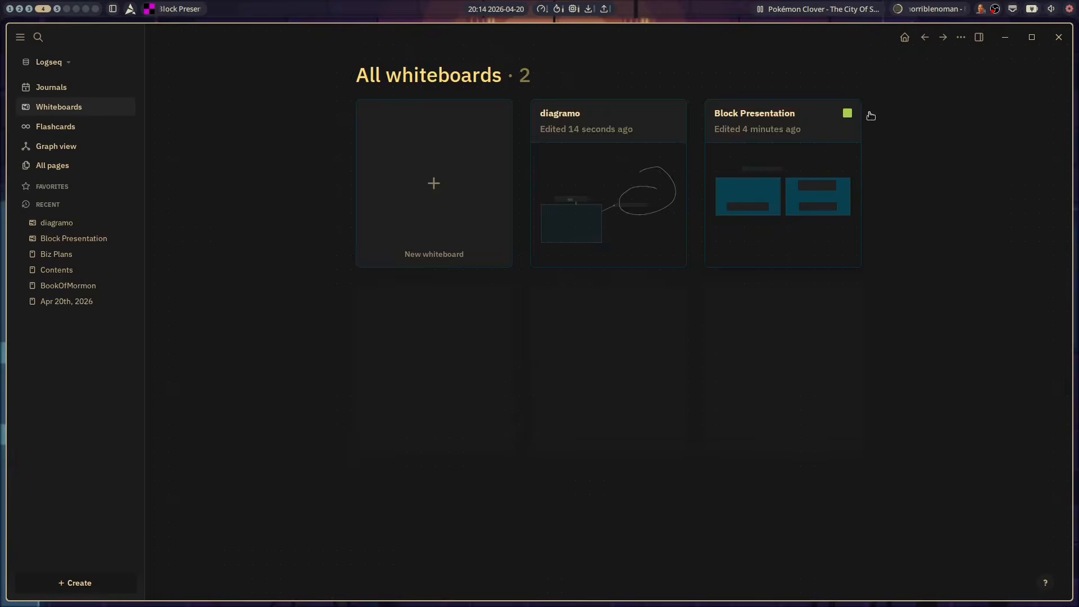
left_click(855, 119)
left_click(960, 37)
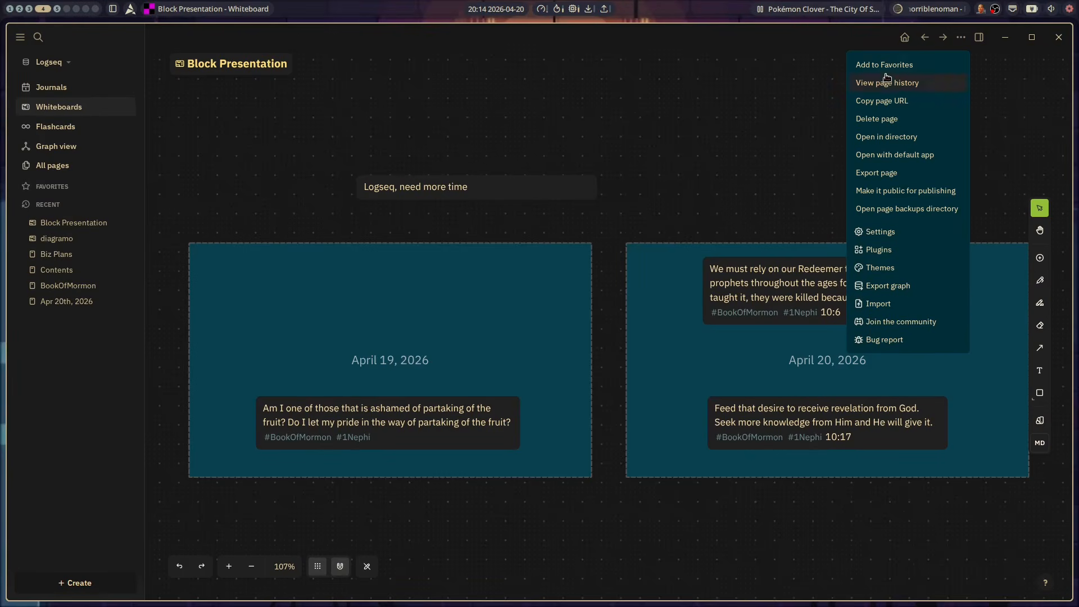
left_click(883, 179)
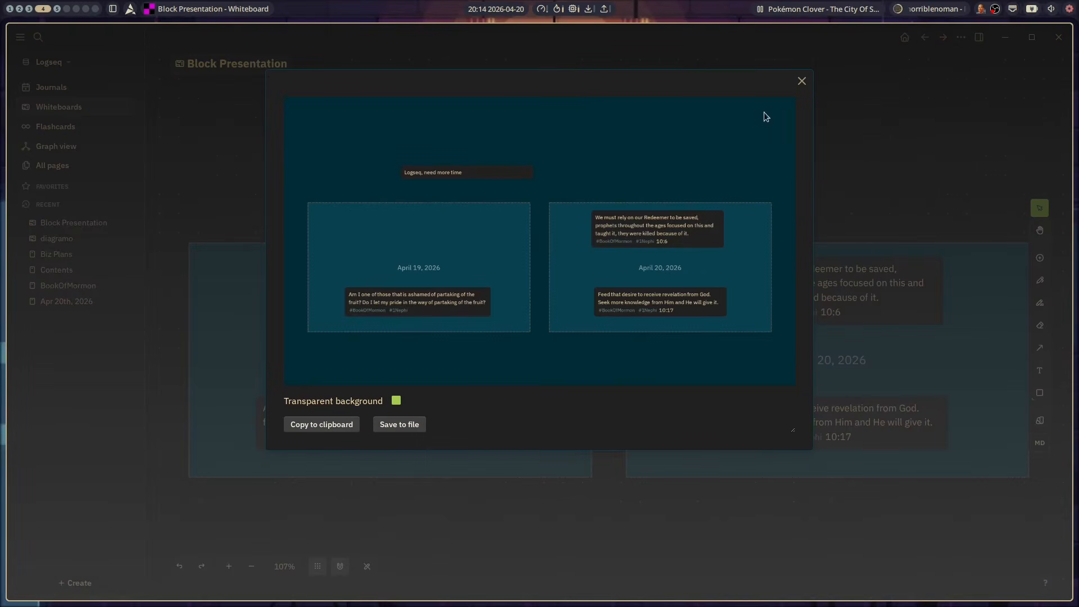
left_click(801, 85)
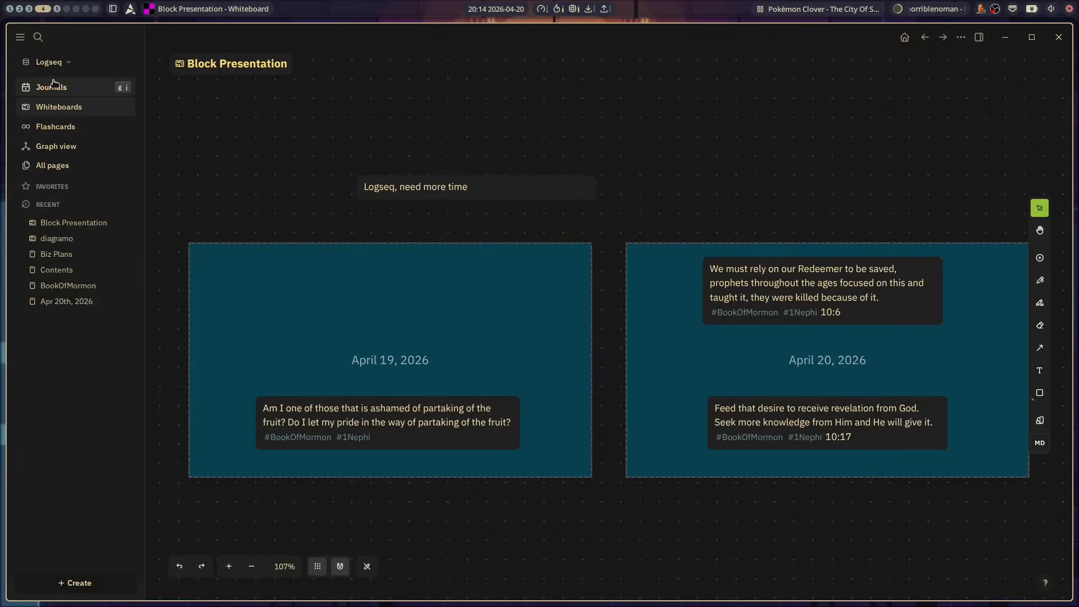
Return to the journals, review the available graph export formats and close the dialog without exporting.
left_click(70, 92)
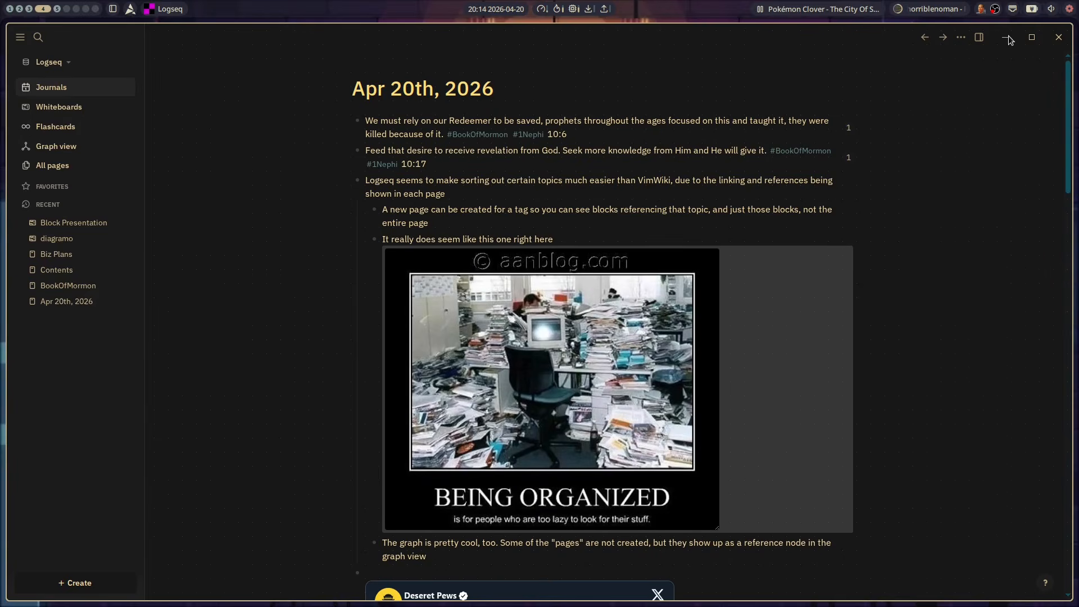
left_click(960, 37)
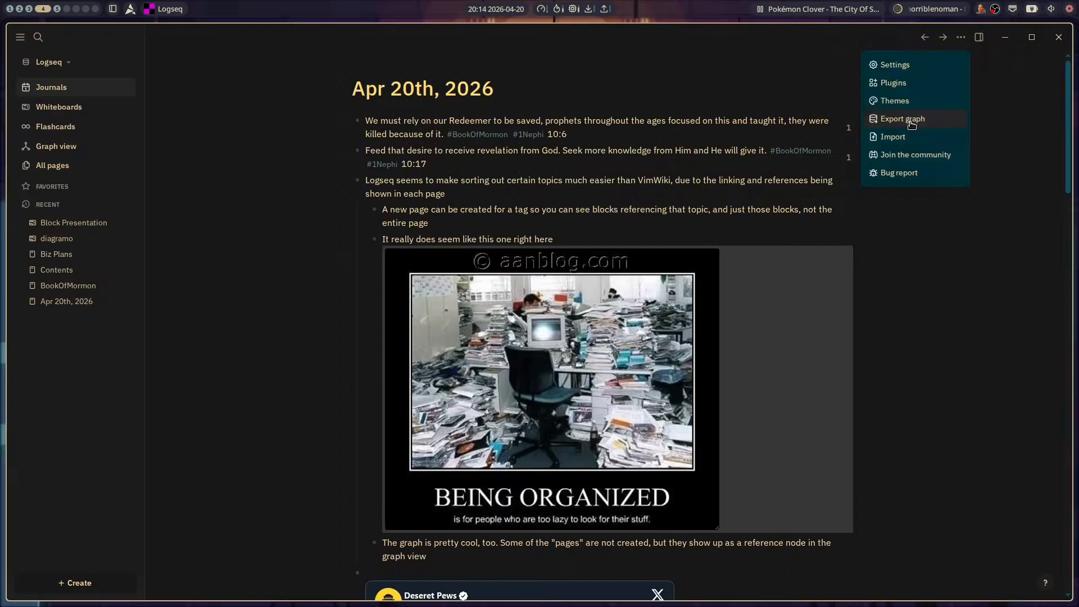
left_click(911, 125)
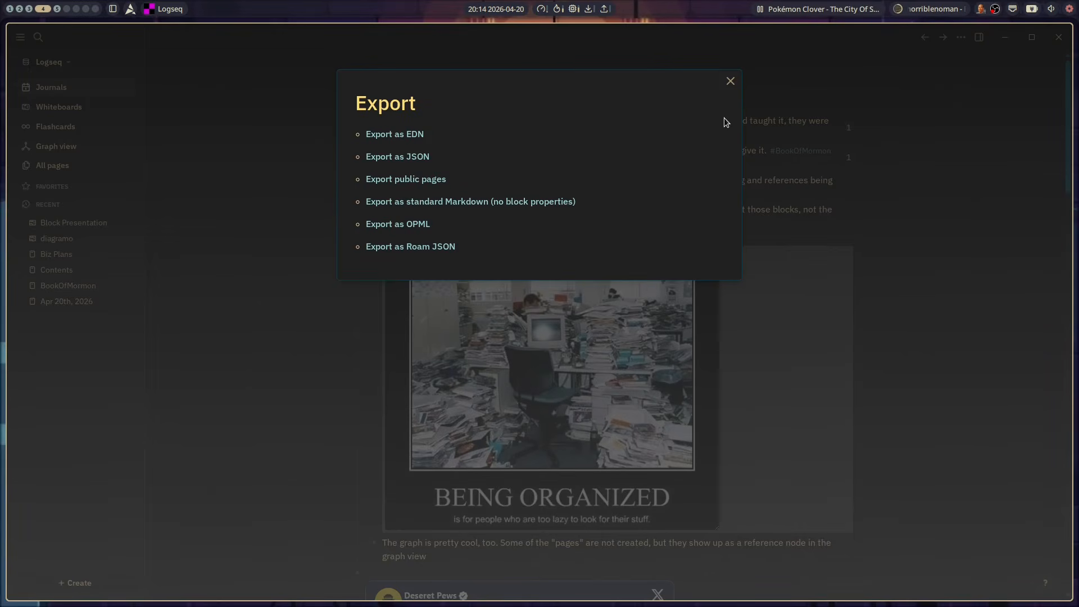
left_click(731, 82)
Review the list of installed themes and close it without switching themes.
left_click(962, 38)
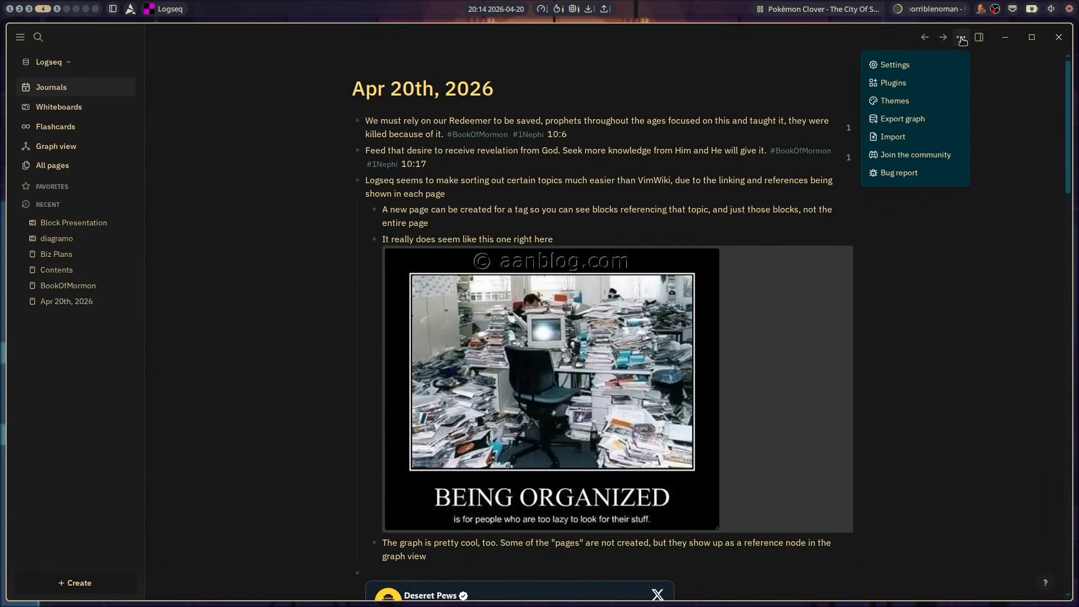
left_click(894, 101)
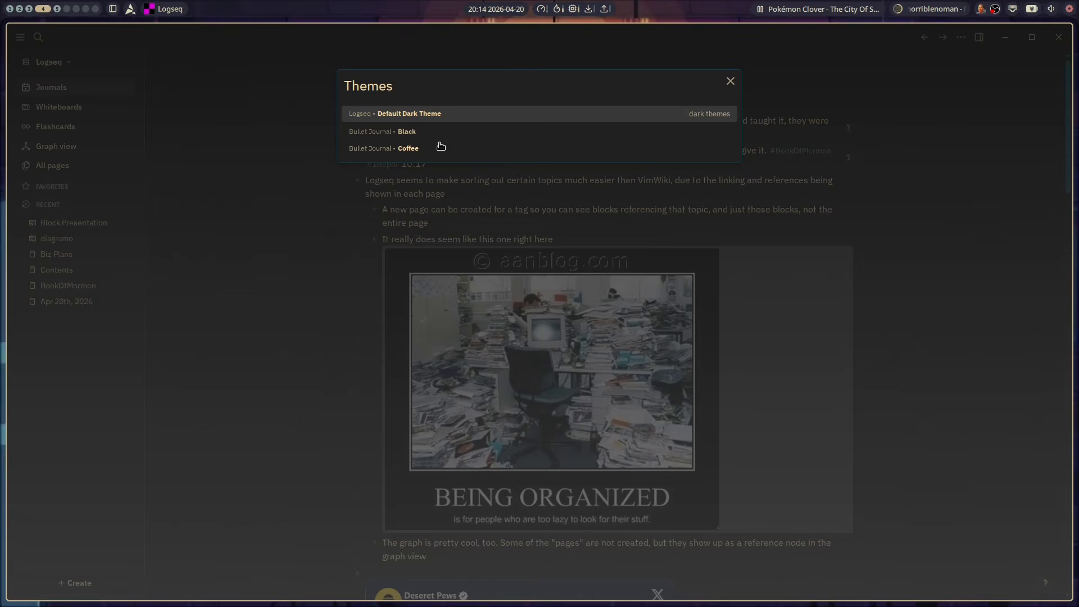
left_click(730, 82)
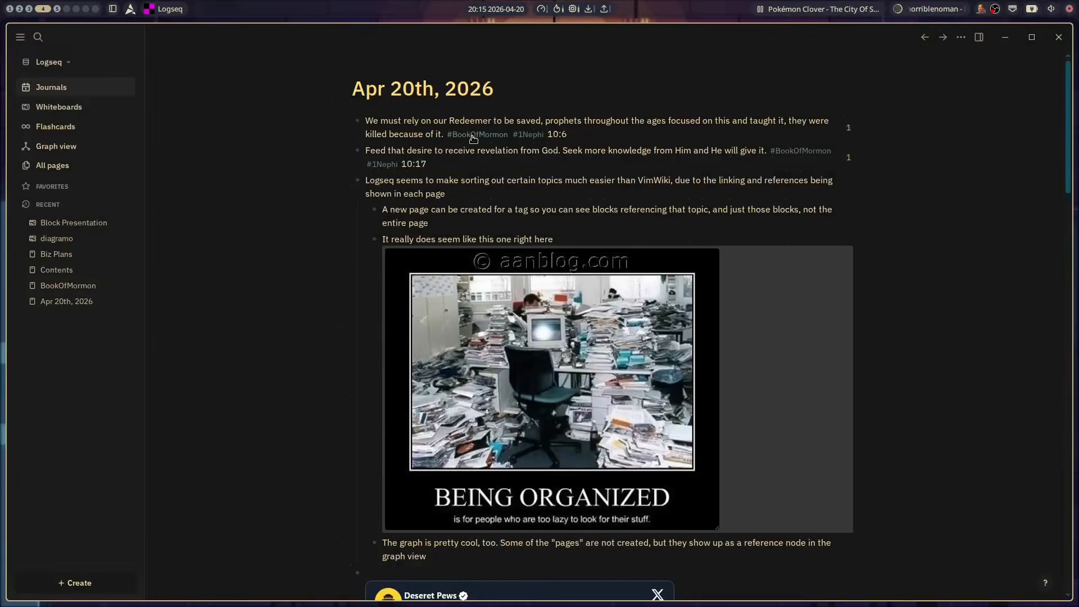
Switch to the Brave browser and look over the logseq.com home page, from its privacy section back up to the knowledge worker section.
mouse_move(474, 139)
key("super+2")
scroll(318, 391, "up", 3)
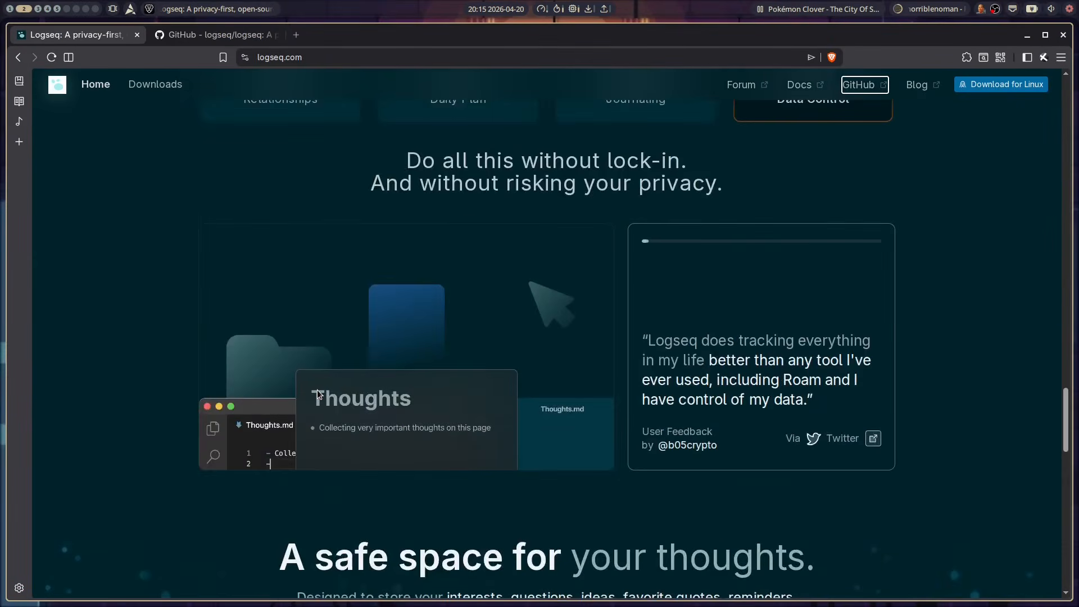
scroll(317, 391, "up", 15)
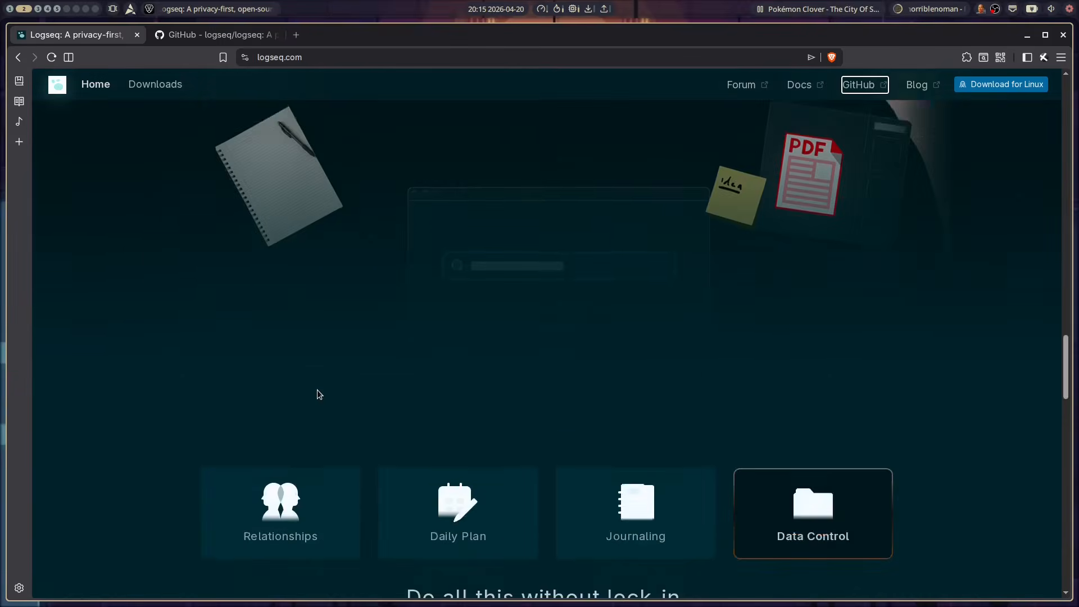
scroll(317, 389, "up", 20)
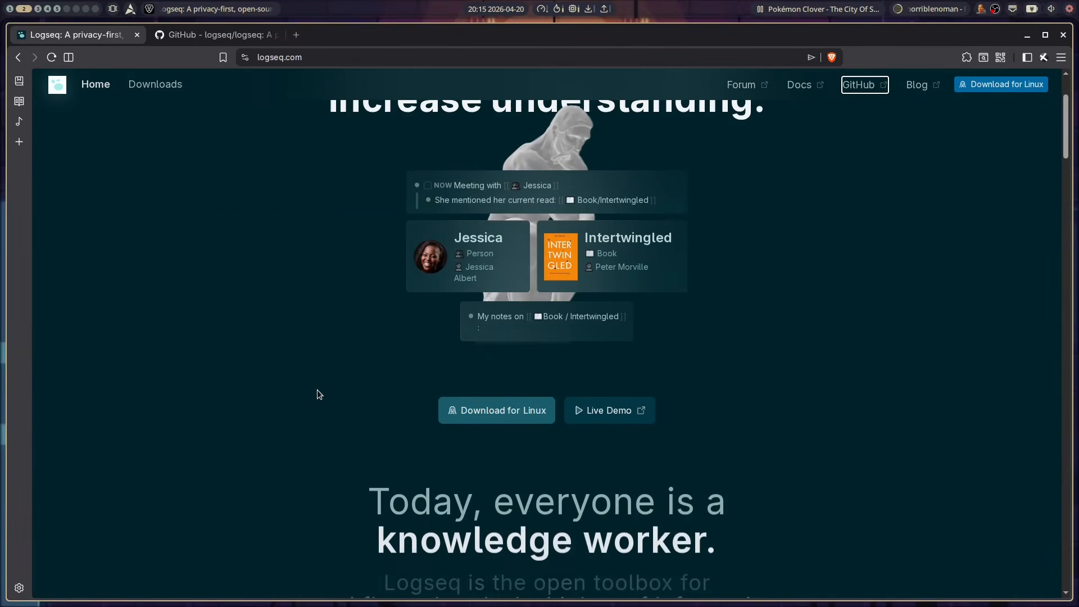
scroll(316, 389, "down", 5)
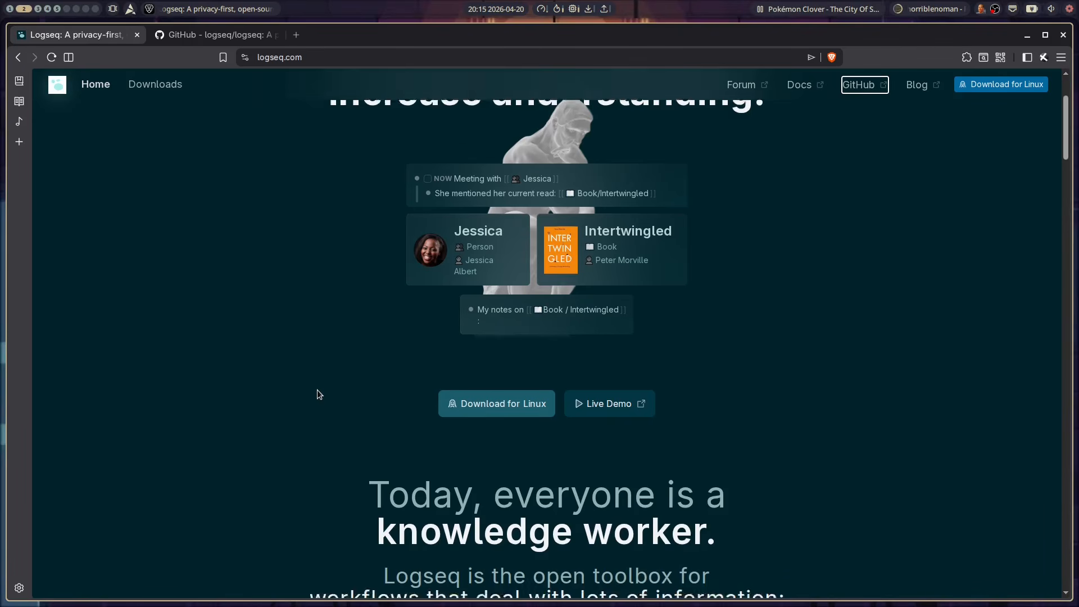
scroll(317, 389, "up", 4)
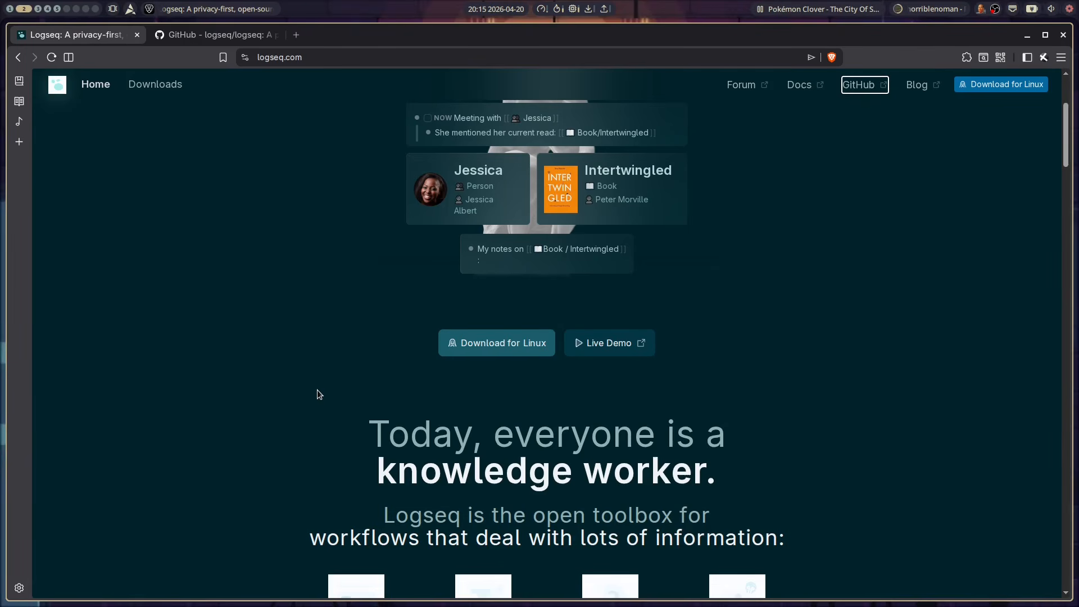
scroll(317, 389, "down", 4)
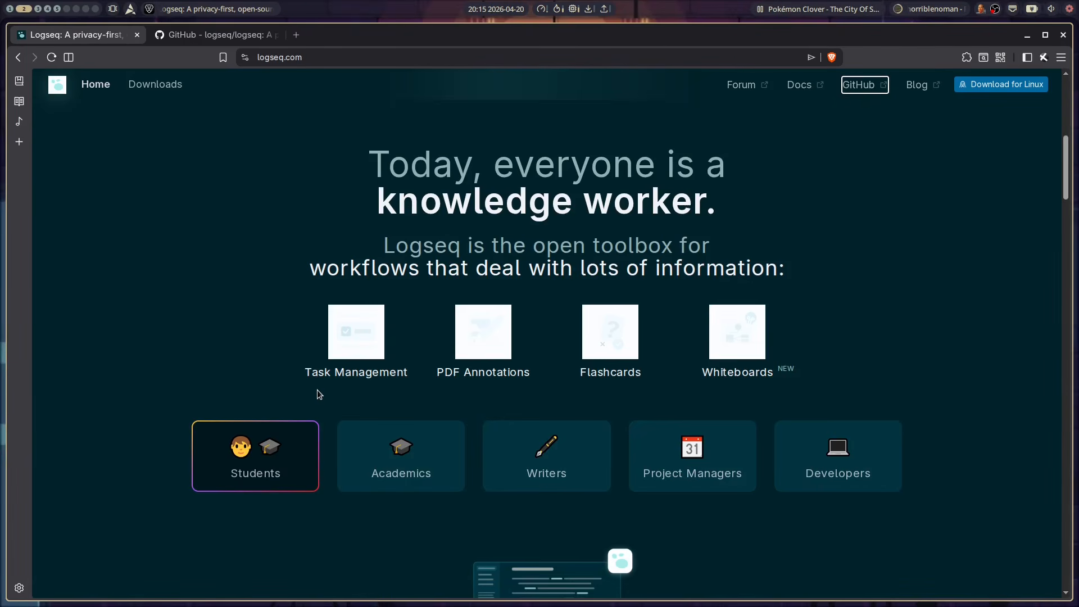